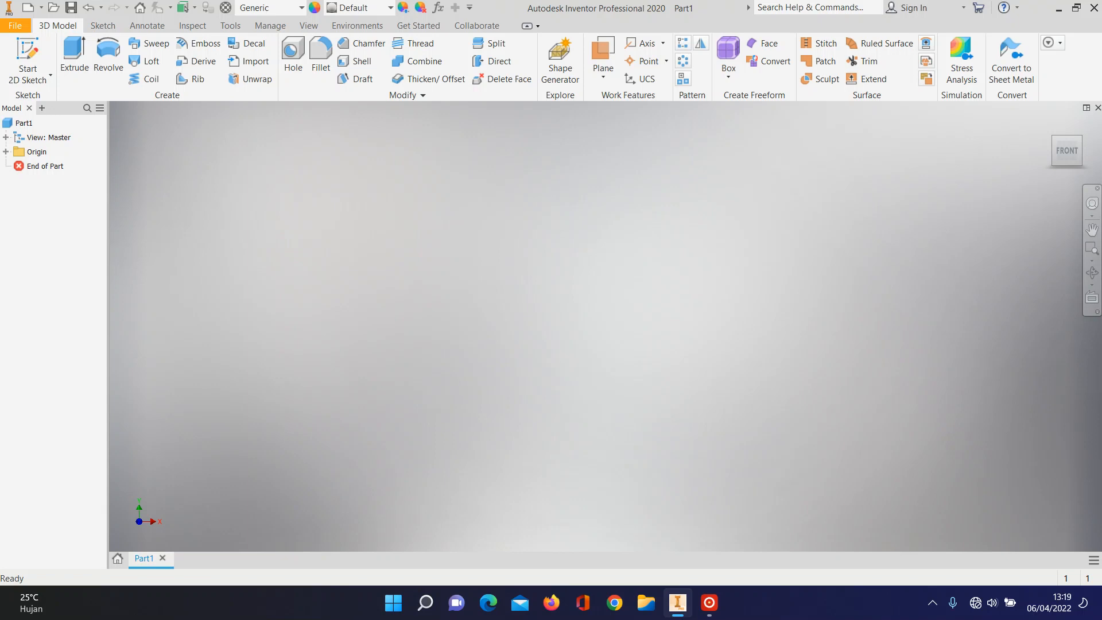
Step: Create a new part from the metric Standard (mm).ipt template and close the old Part1 document
key(ctrl+n)
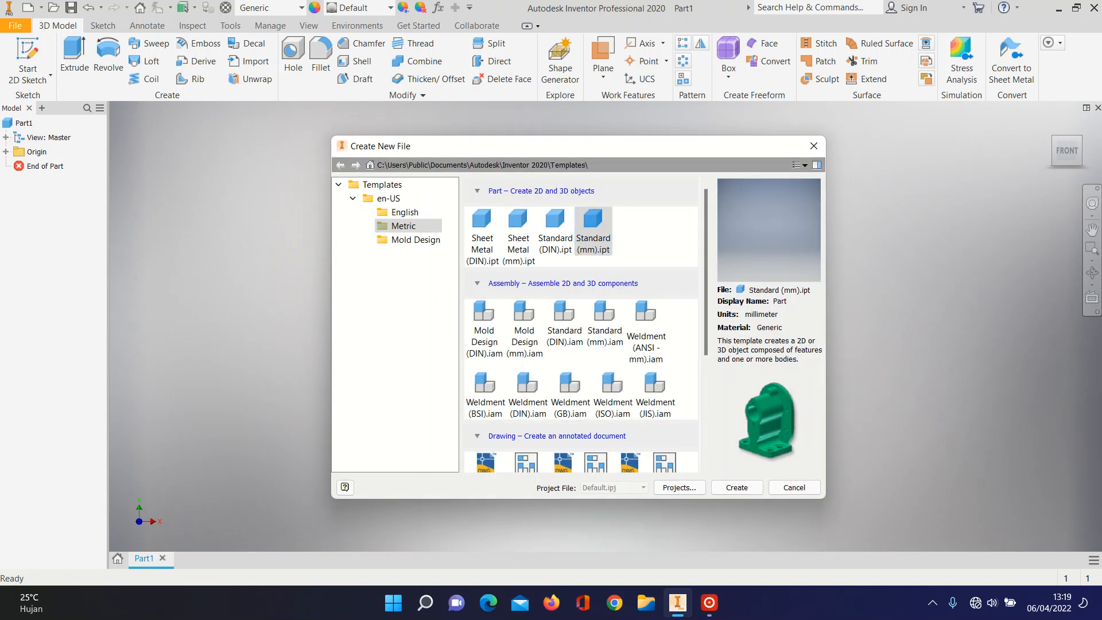
click(737, 487)
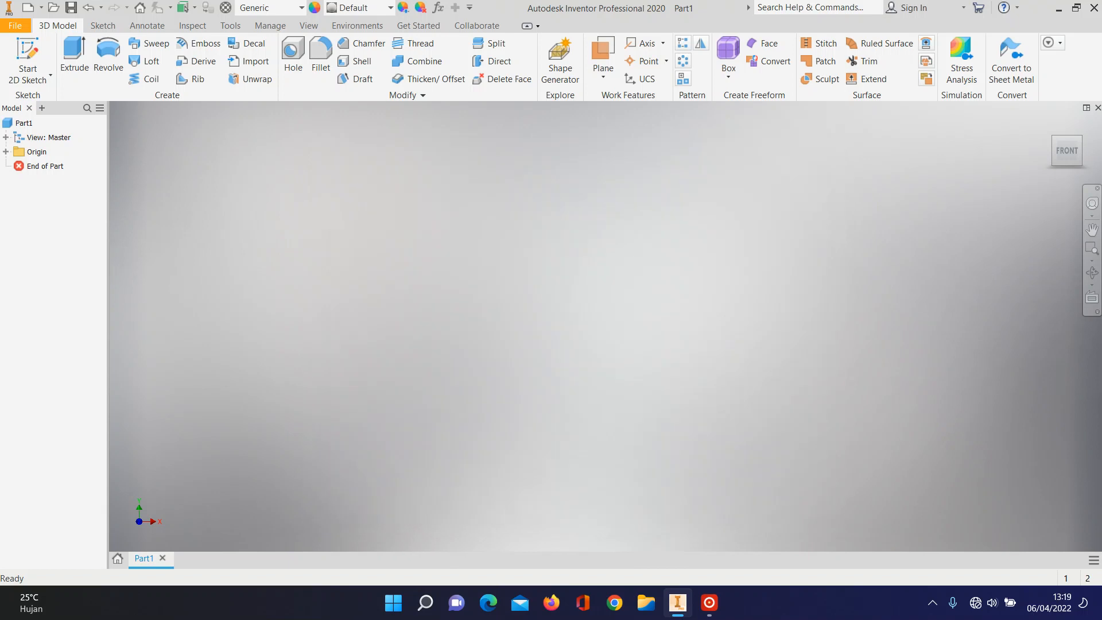
click(144, 559)
click(162, 558)
Step: Start a 2D sketch on the XY plane
click(28, 57)
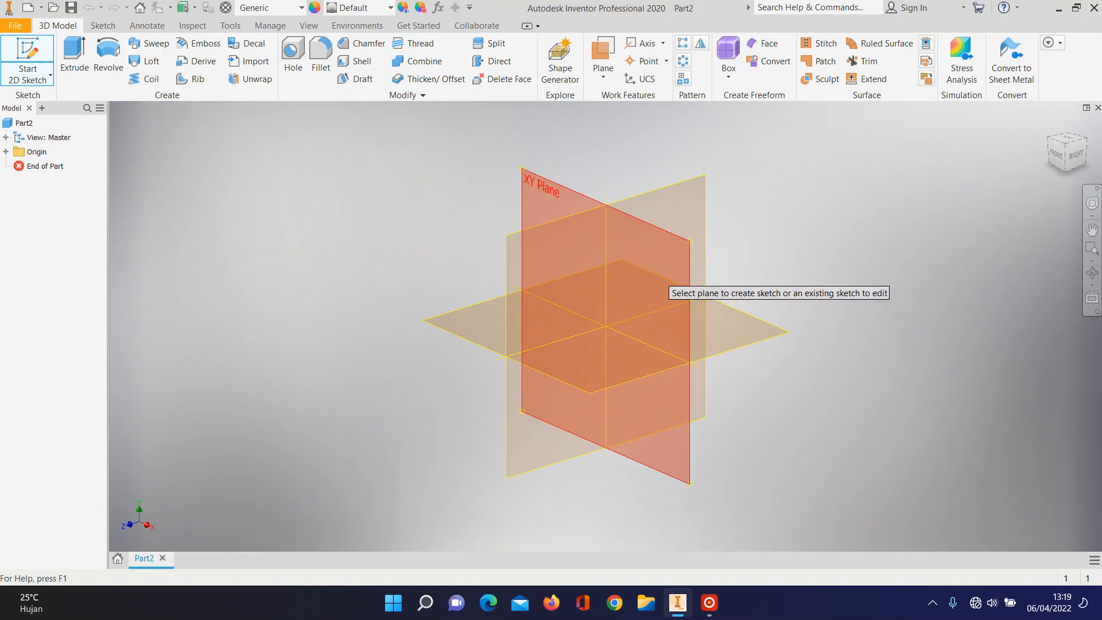
click(661, 292)
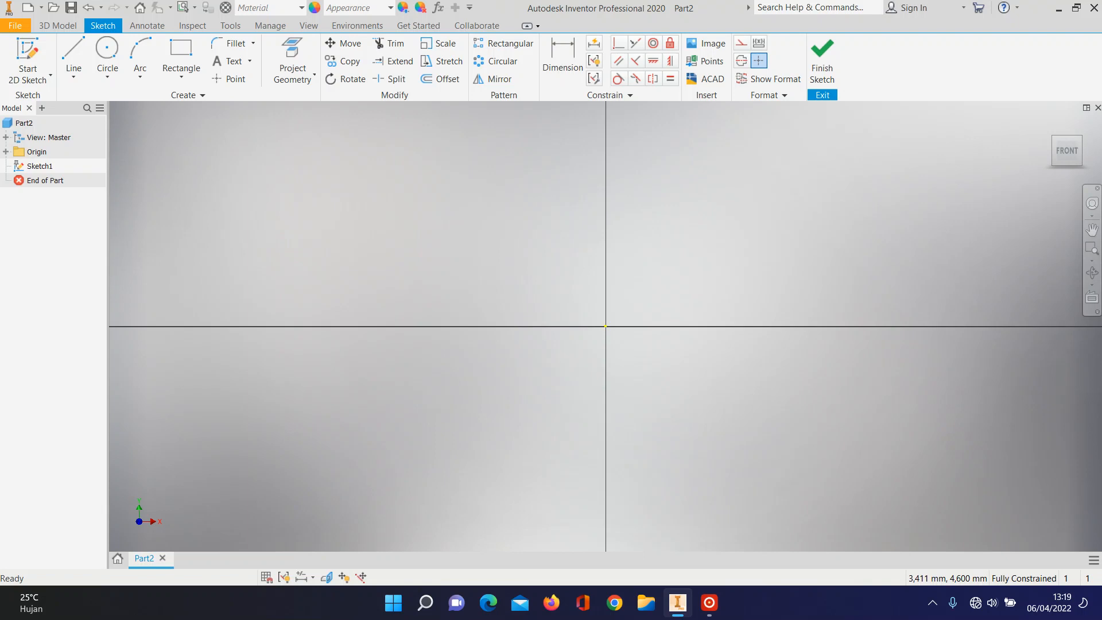
click(709, 603)
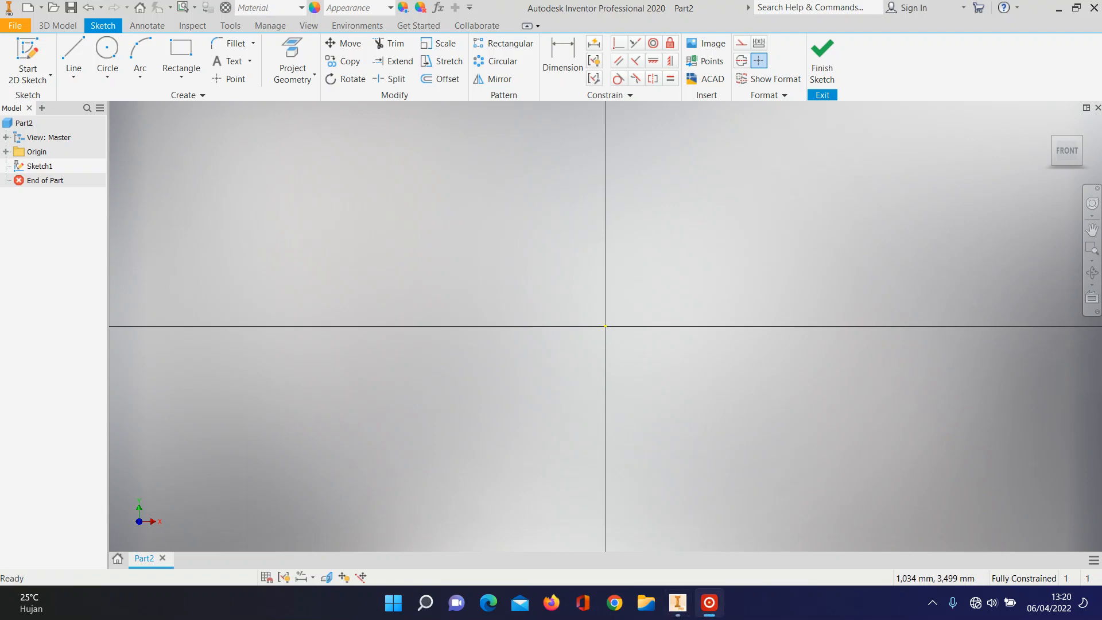
Step: Draw a circle with a 35 mm diameter centred on the sketch origin
click(108, 57)
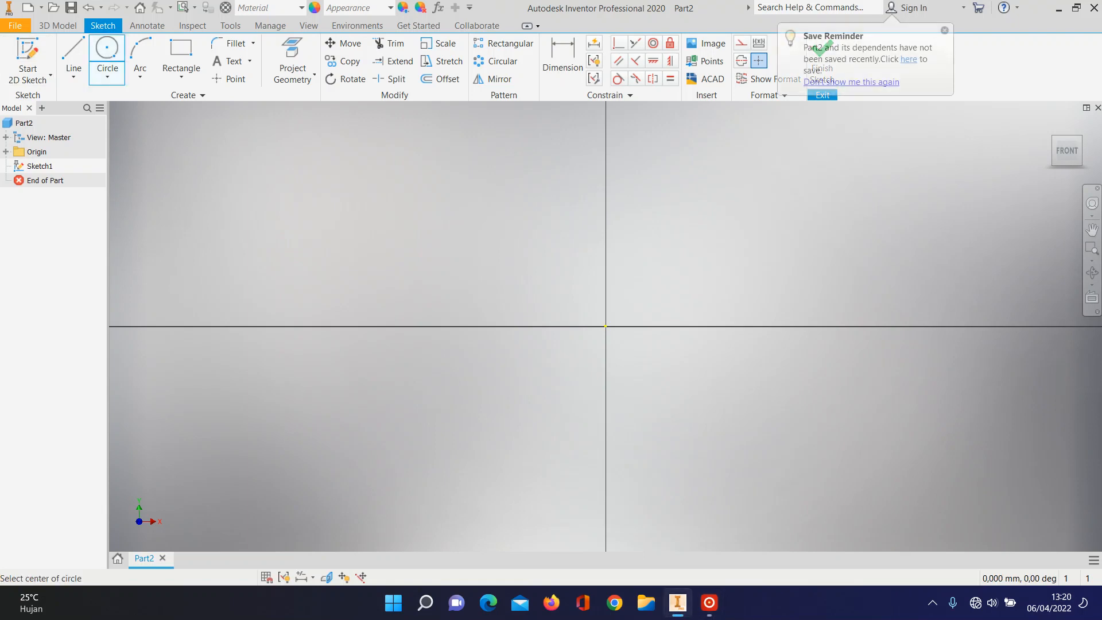
click(606, 327)
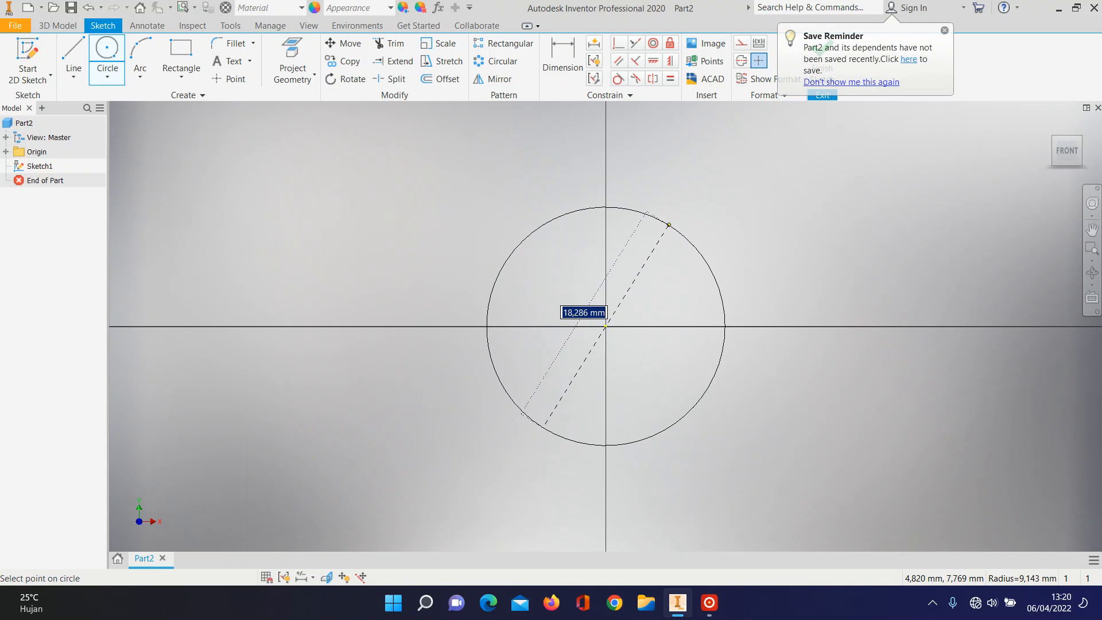
text(35)
key(Tab)
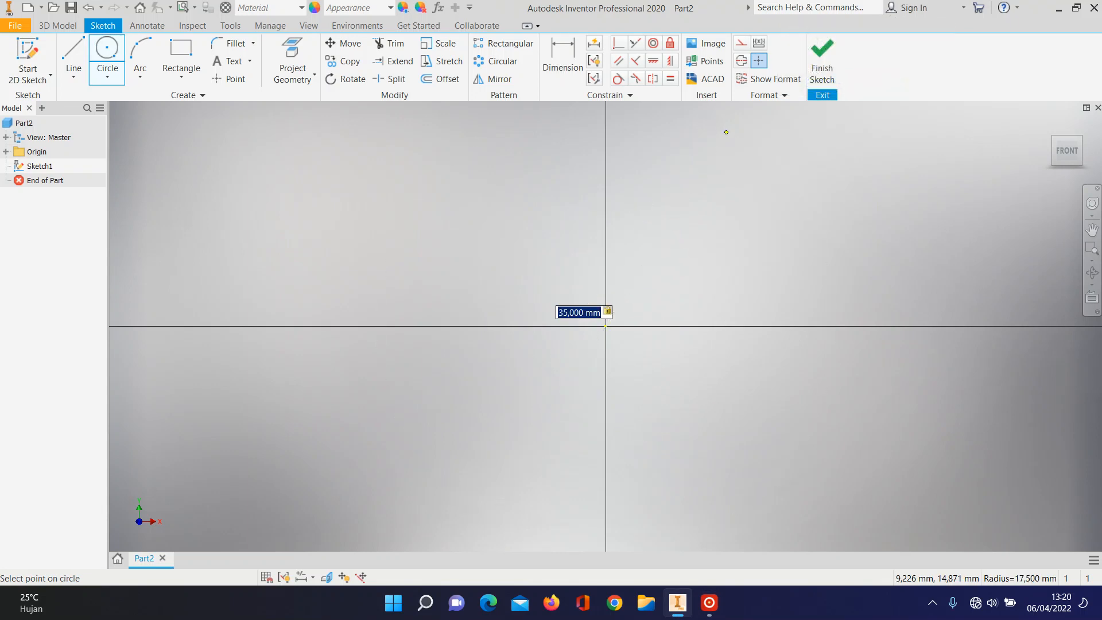
key(Return)
scroll(667, 227, up, 5)
middle_drag(666, 227, 594, 257)
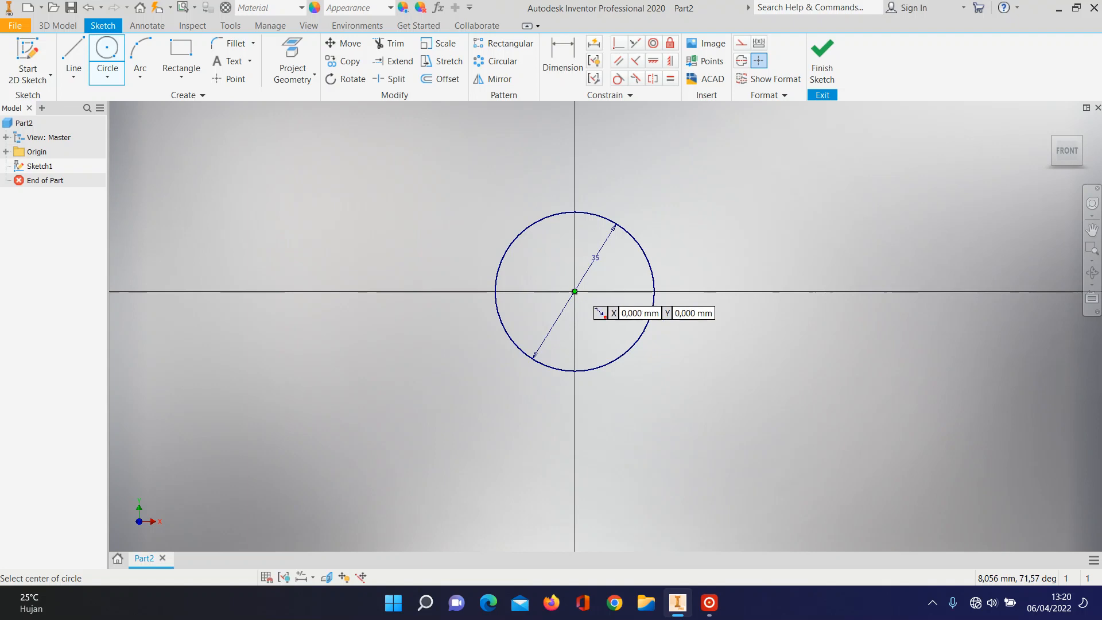
Step: Offset the 35 mm circle outward by 10 mm to form a concentric outer circle
click(574, 291)
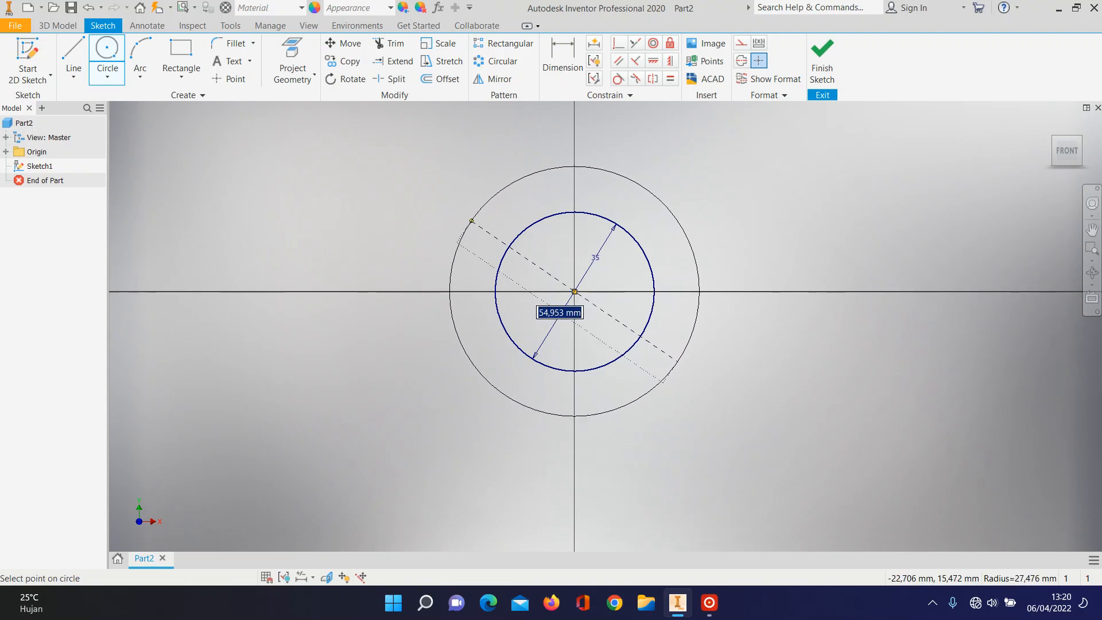
key(Escape)
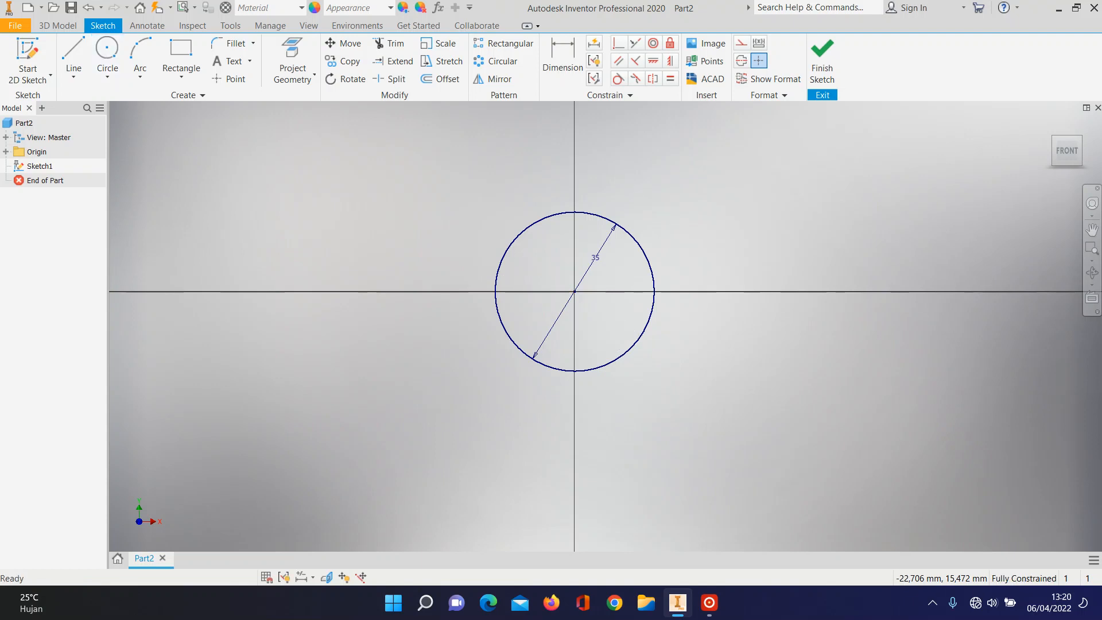
key(o)
click(608, 217)
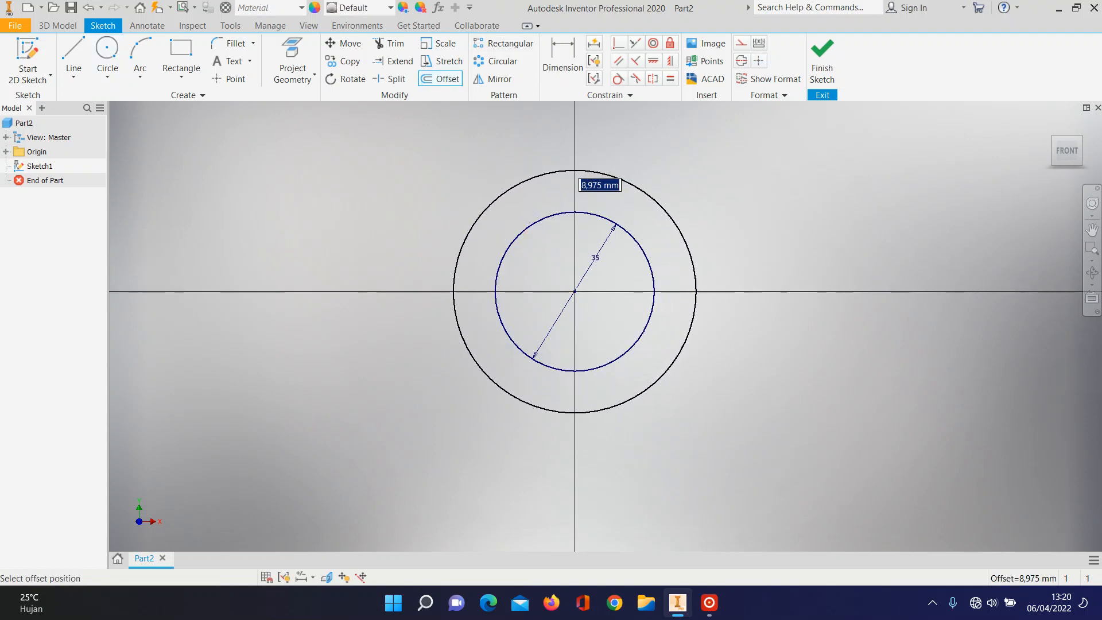
text(10)
key(Return)
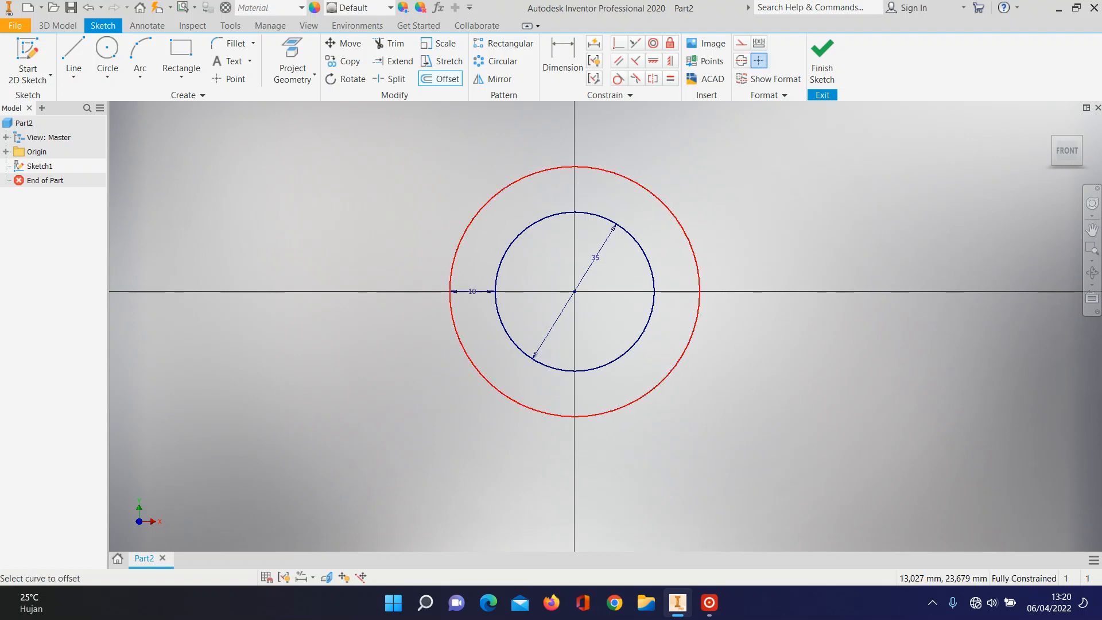
scroll(616, 232, down, 5)
scroll(586, 203, up, 5)
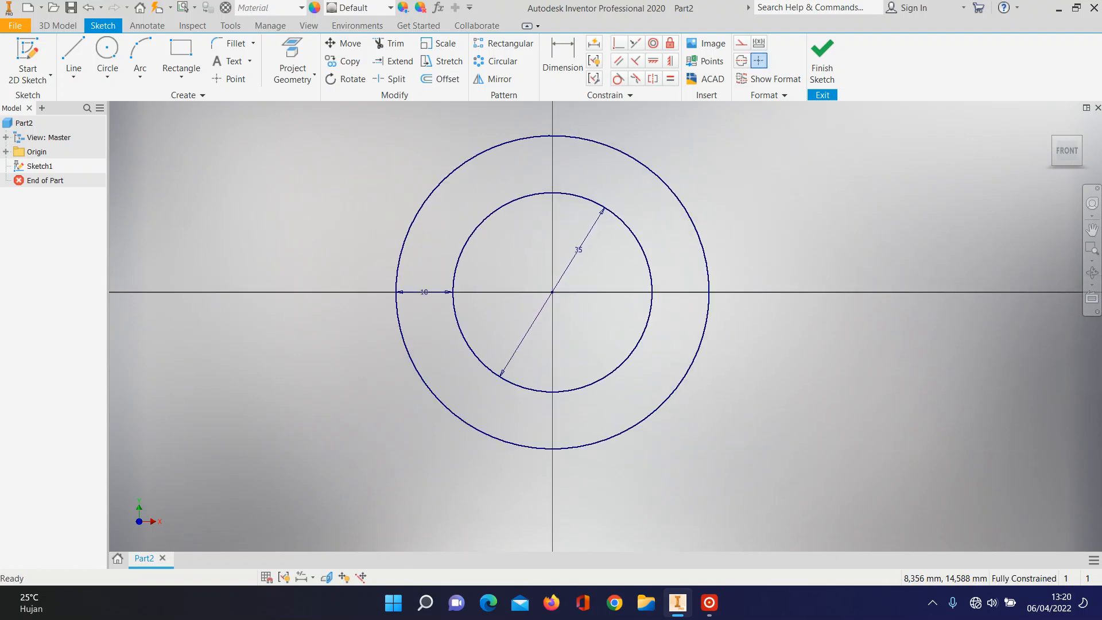
Step: Draw a horizontal rectangle about 127 mm wide across the lower part of the circles, its top edge level with the inner circle's lowest point
click(180, 51)
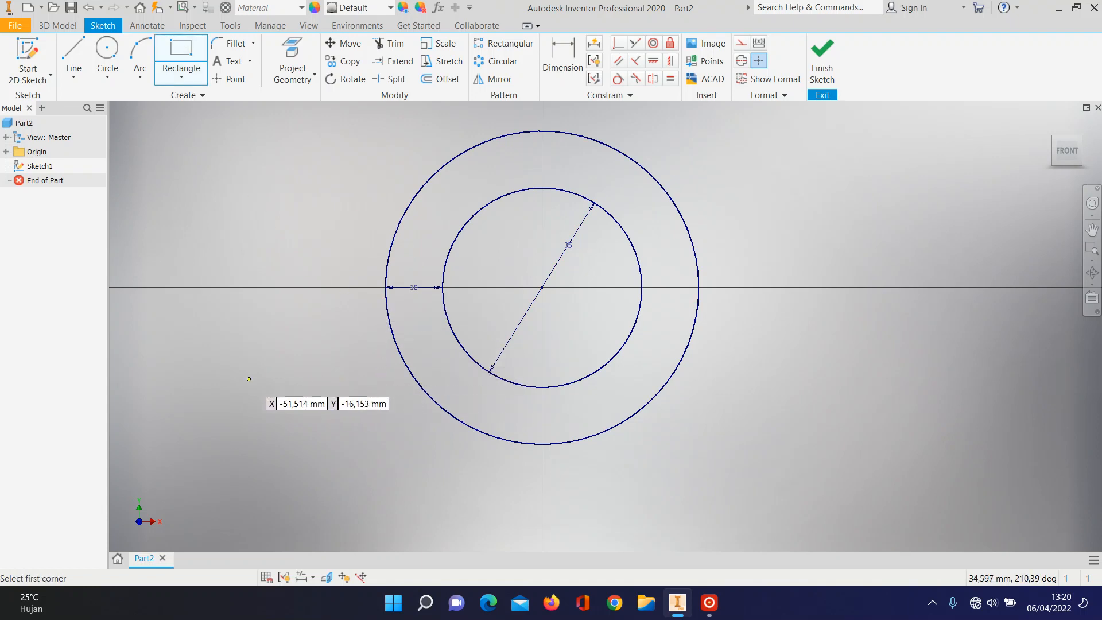
middle_drag(190, 386, 200, 332)
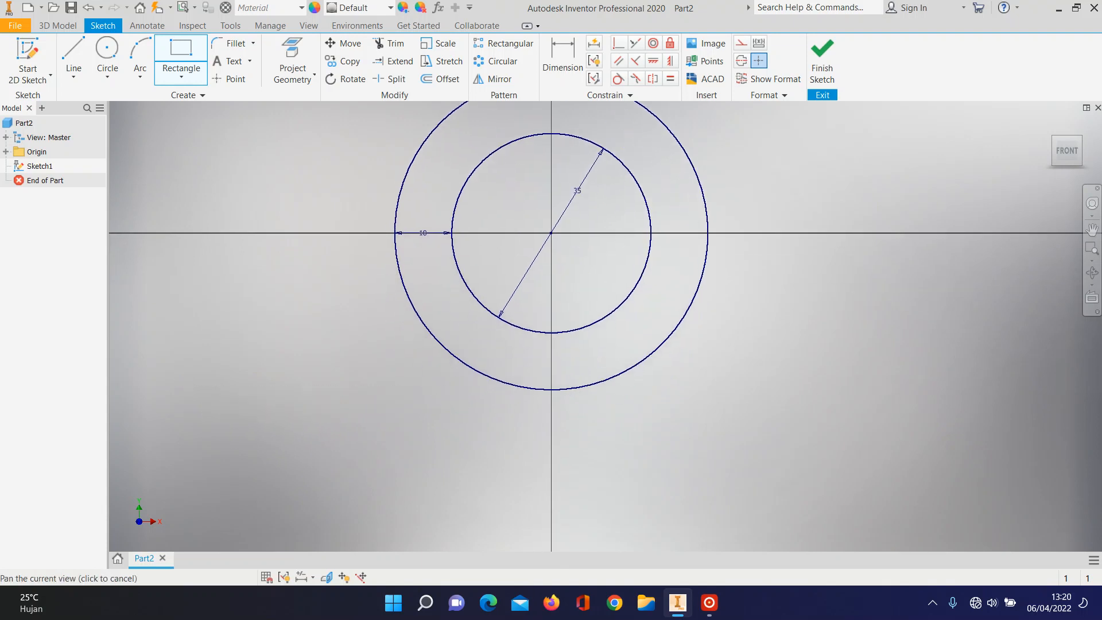
click(199, 332)
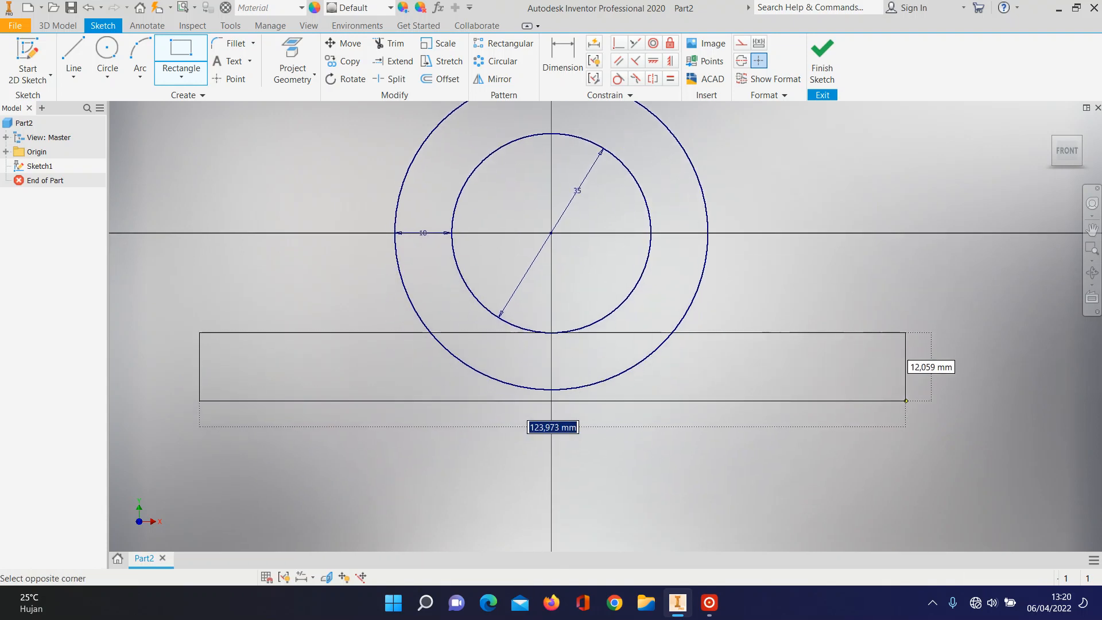
click(923, 406)
key(Escape)
scroll(691, 371, down, 2)
scroll(621, 355, up, 3)
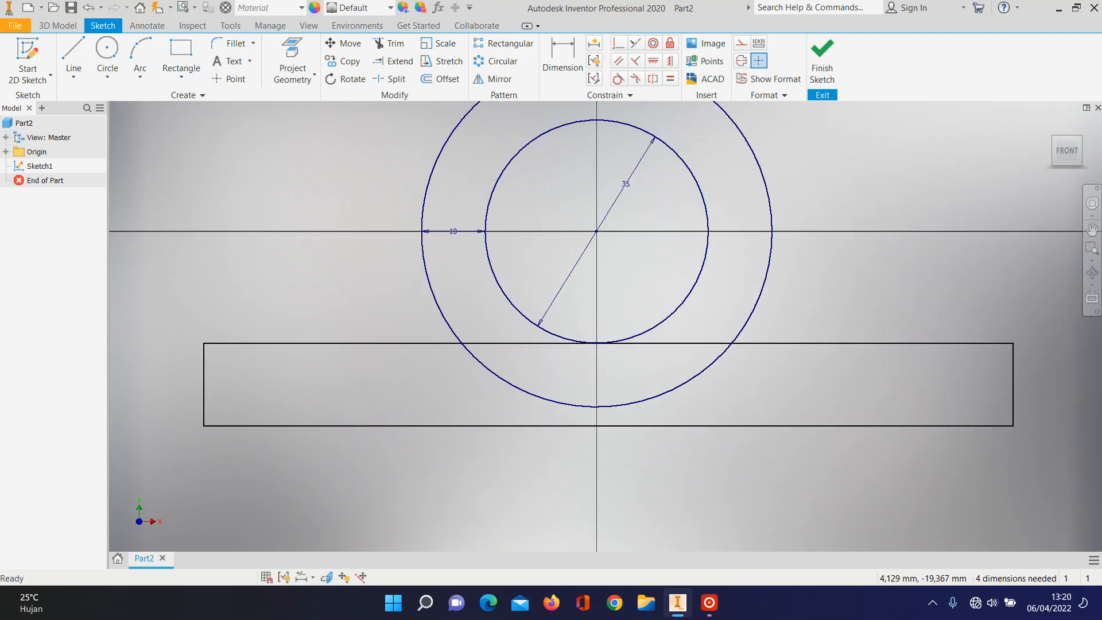
Step: Dimension the rectangle's height to 15 mm
key(d)
click(246, 344)
click(243, 426)
click(174, 397)
text(15)
key(Return)
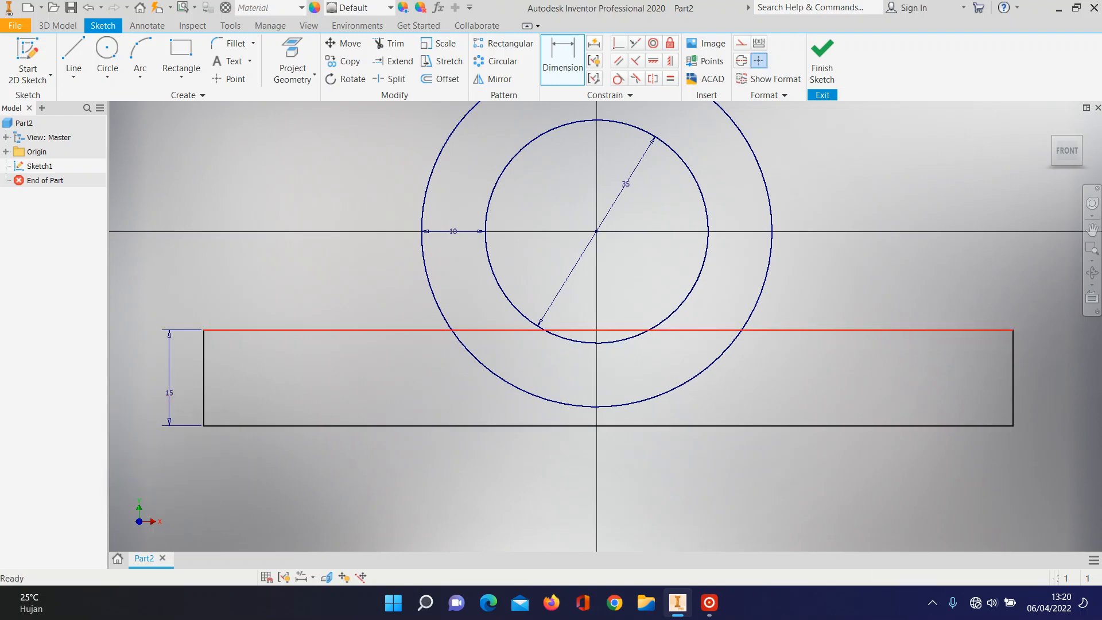
Step: Shift the rectangle slightly downward and dimension its top edge 20 mm below the circle centre
drag(575, 353, 576, 353)
click(567, 66)
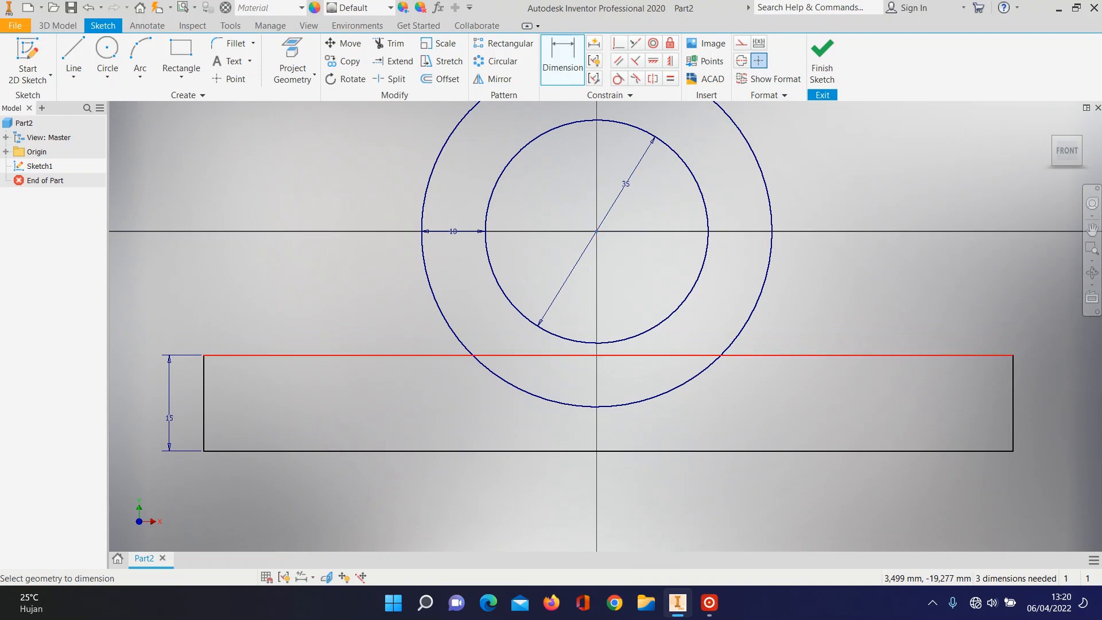
click(619, 355)
click(597, 231)
click(823, 322)
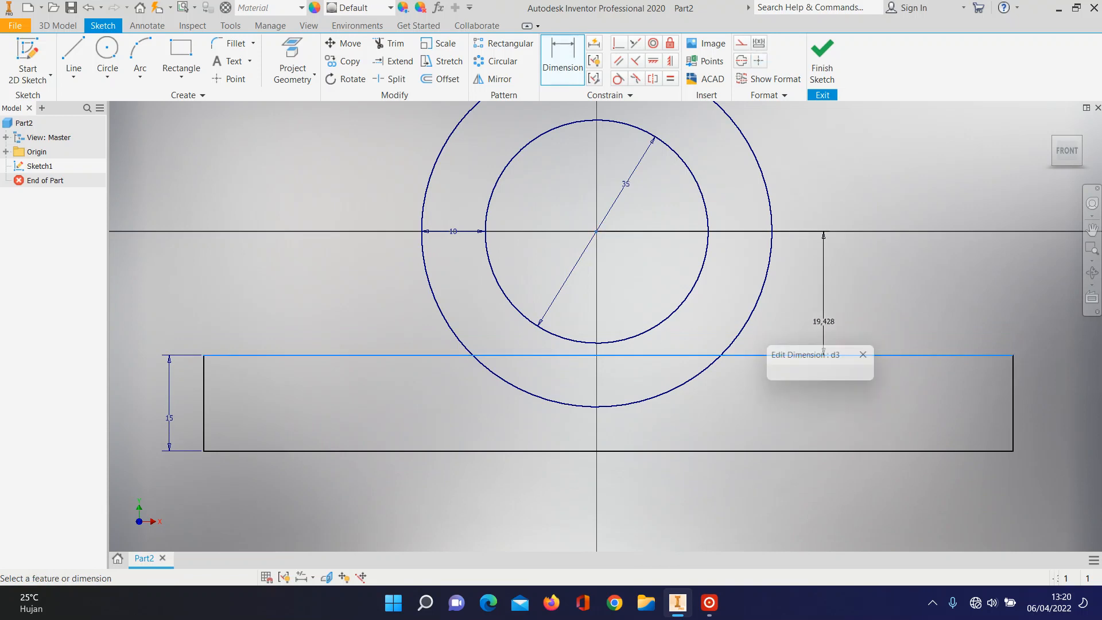
text(20)
key(Return)
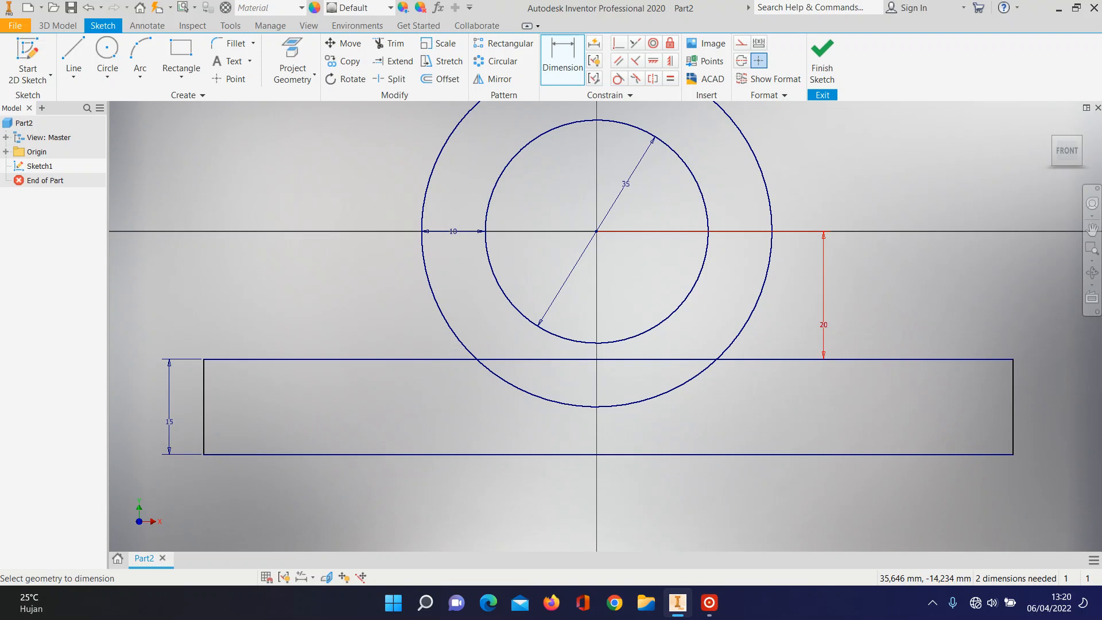
Step: Dimension the rectangle's left edge 50 mm from the circle centre
scroll(659, 338, up, 3)
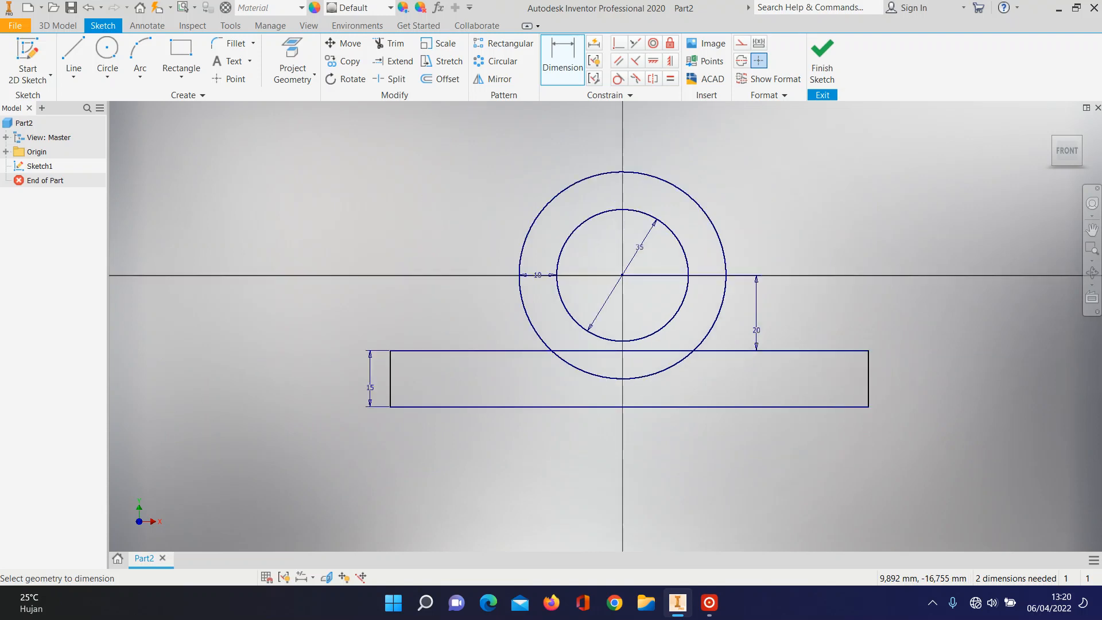
click(559, 65)
click(390, 380)
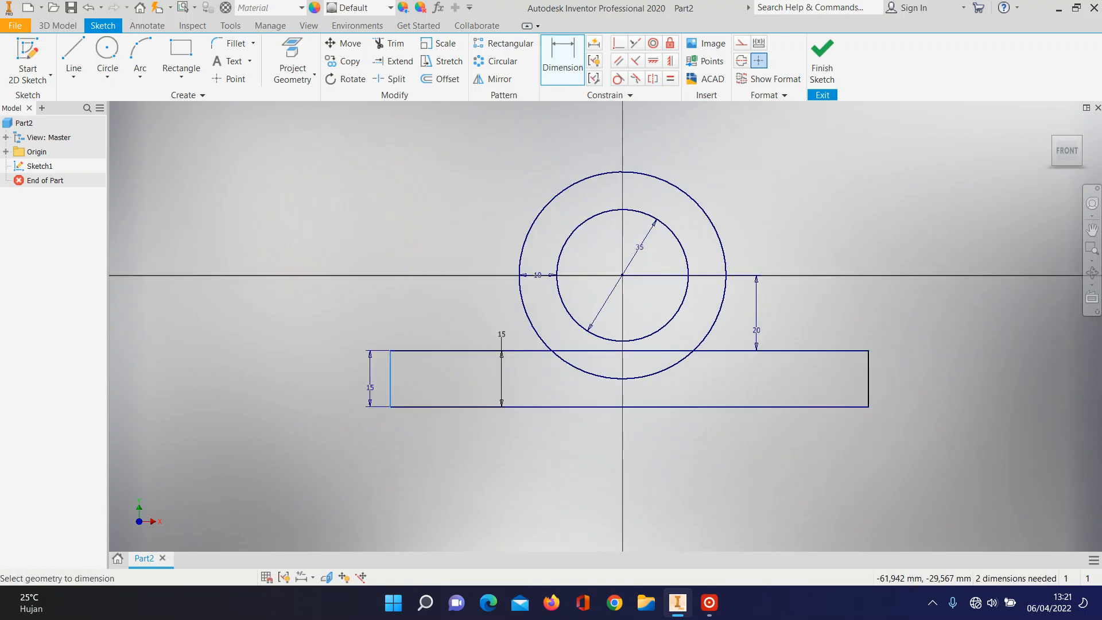
click(621, 275)
click(569, 445)
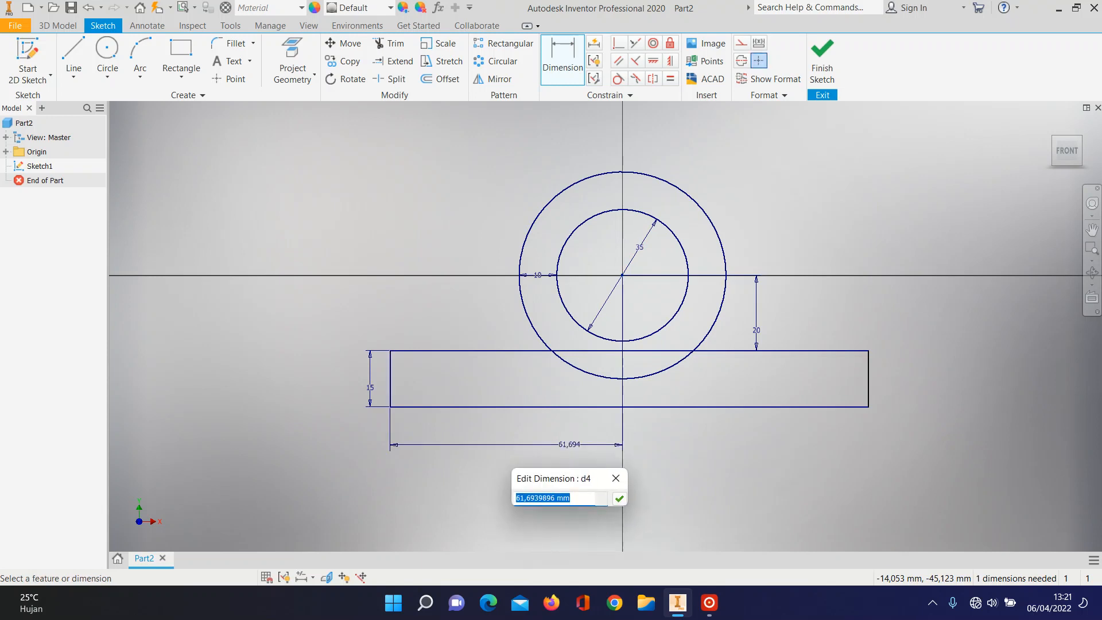
text(50)
key(Return)
Step: Dimension the rectangle's right edge 50 mm from the circle centre
click(868, 378)
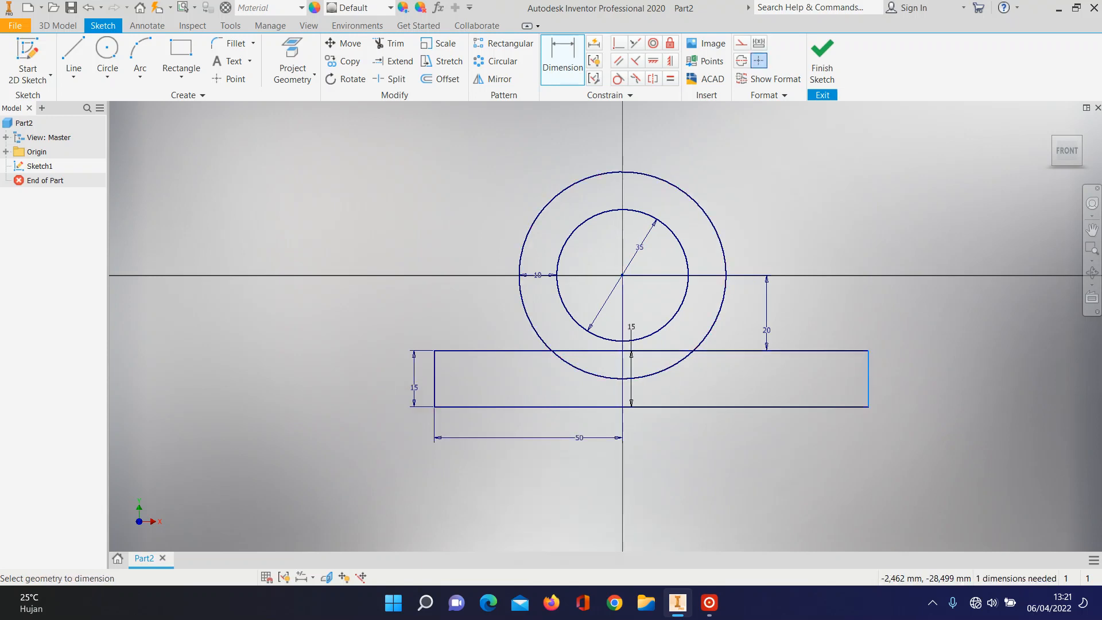
click(622, 275)
click(637, 471)
text(10)
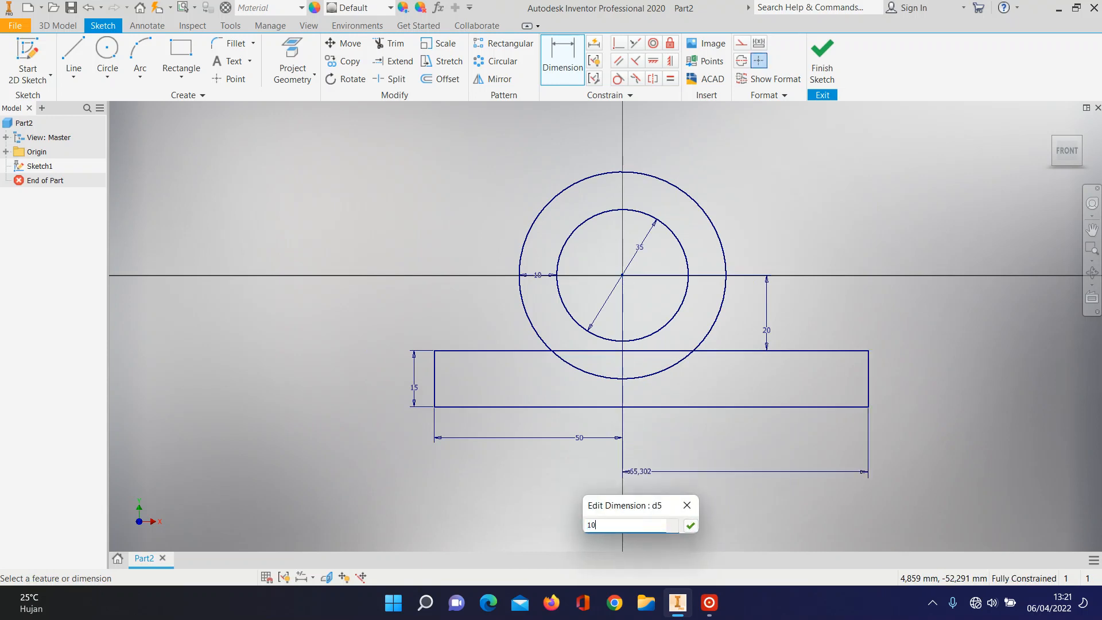
key(BackSpace)
key(Return)
Step: Trim the rectangle's top edge inside the outer circle and the outer circle's arc inside the rectangle
scroll(648, 358, up, 3)
scroll(646, 351, down, 2)
scroll(646, 350, up, 2)
scroll(647, 350, down, 2)
scroll(646, 351, down, 2)
middle_drag(646, 352, 587, 346)
scroll(582, 346, up, 4)
scroll(582, 346, down, 4)
scroll(582, 346, up, 3)
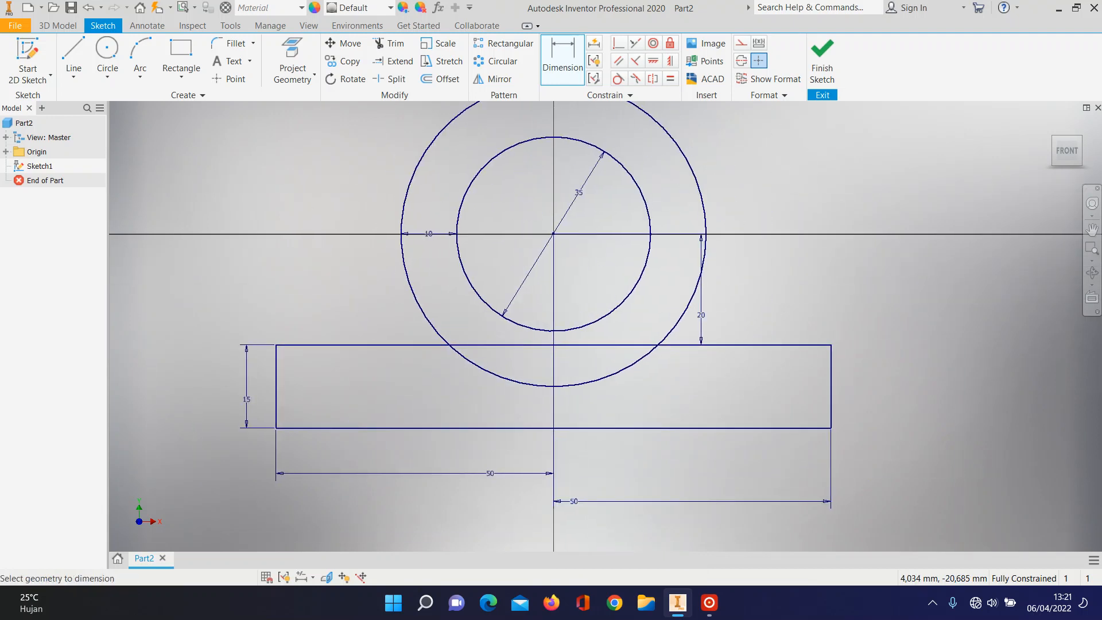
click(389, 43)
click(472, 344)
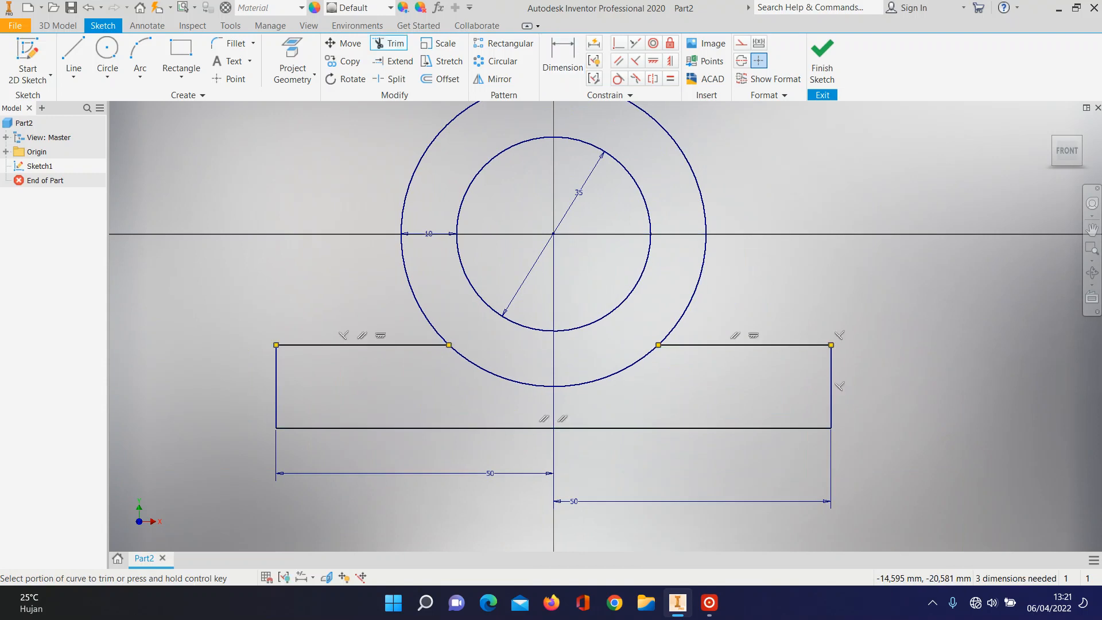
click(480, 367)
key(Escape)
Step: Draw vertical lines from the outer circle's left and right quadrant points down to the rectangle's top edge
click(74, 57)
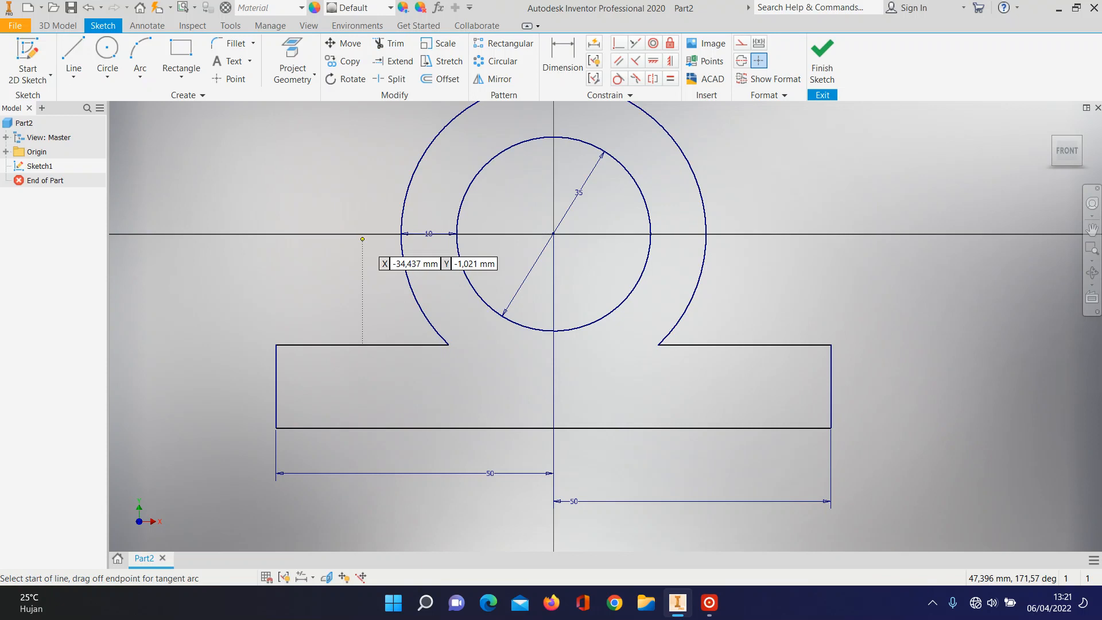
click(399, 235)
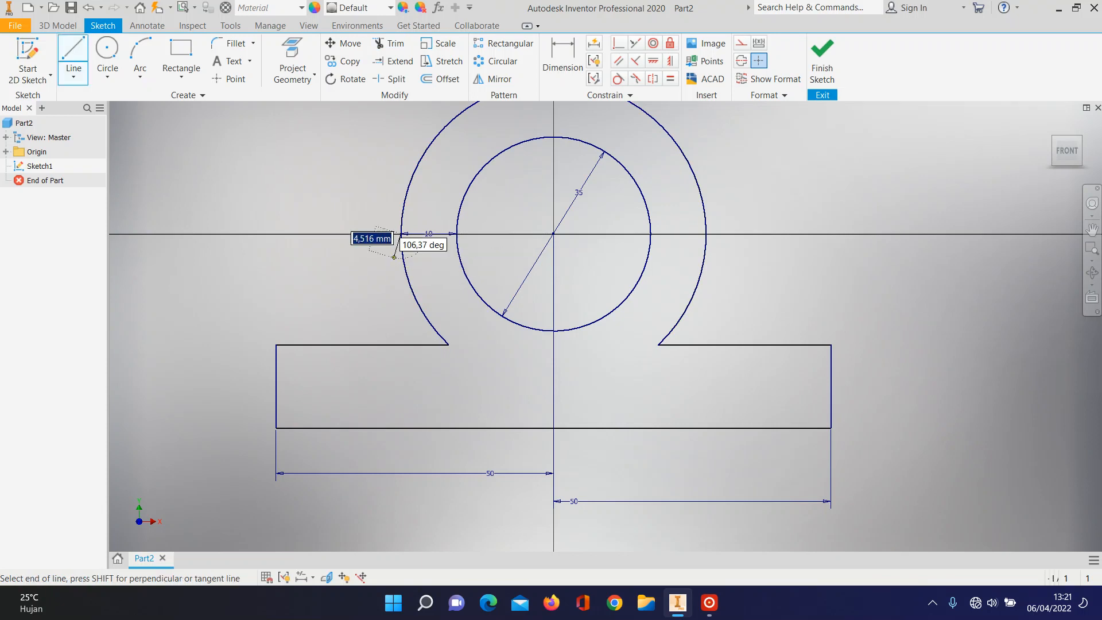
double_click(401, 345)
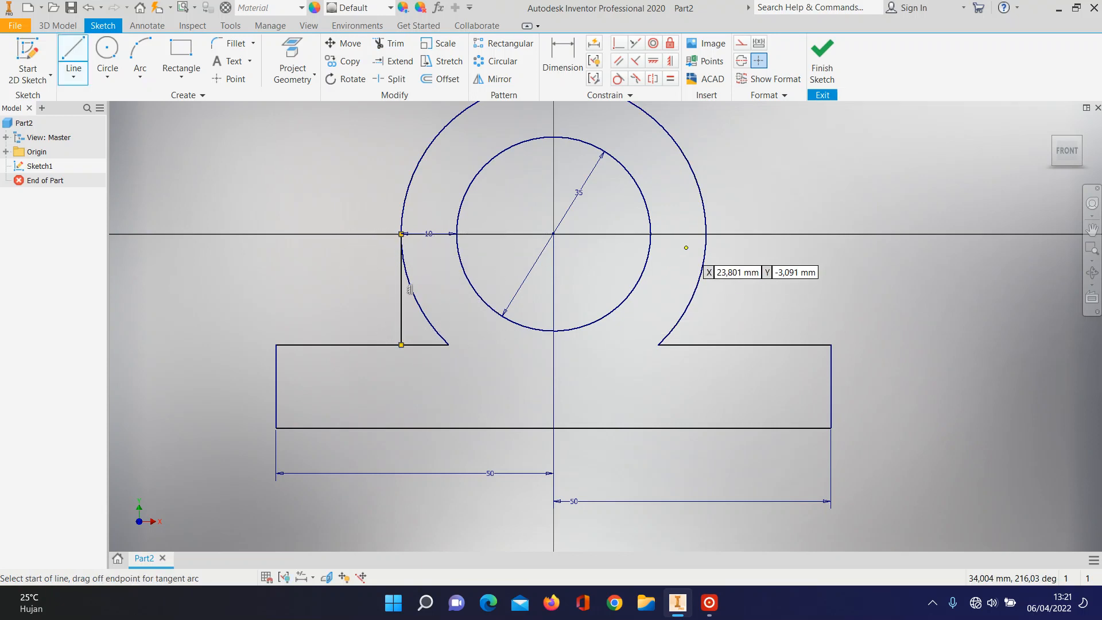
click(705, 347)
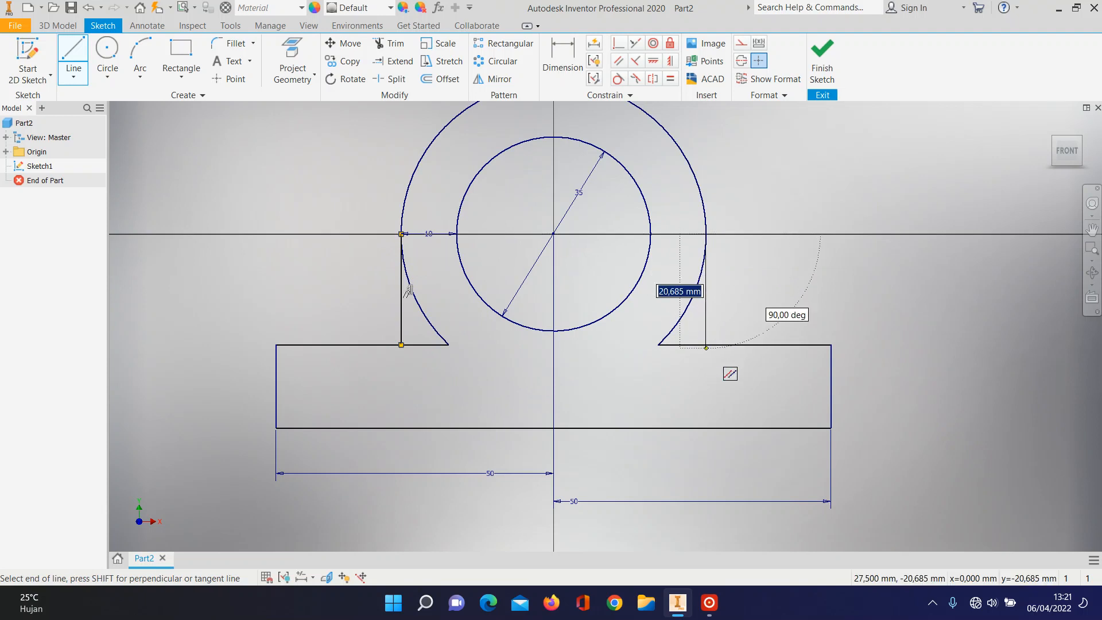
key(Return)
key(Escape)
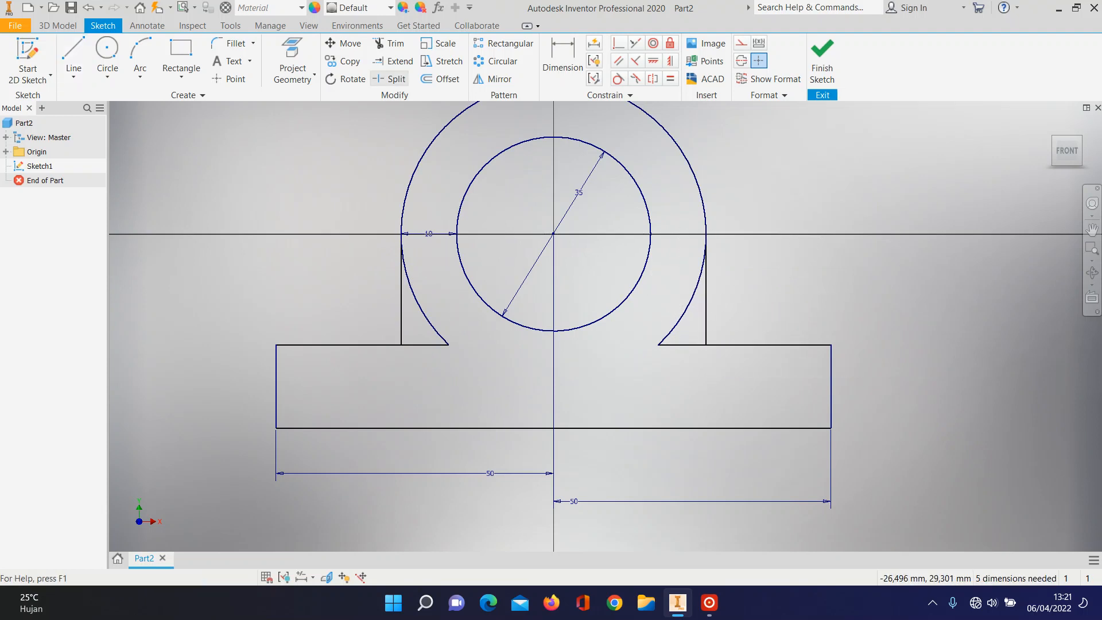
Step: Trim the lower arcs of the outer circle and the top-edge segments lying between the two vertical lines
click(389, 43)
click(419, 298)
click(435, 341)
click(668, 333)
click(677, 343)
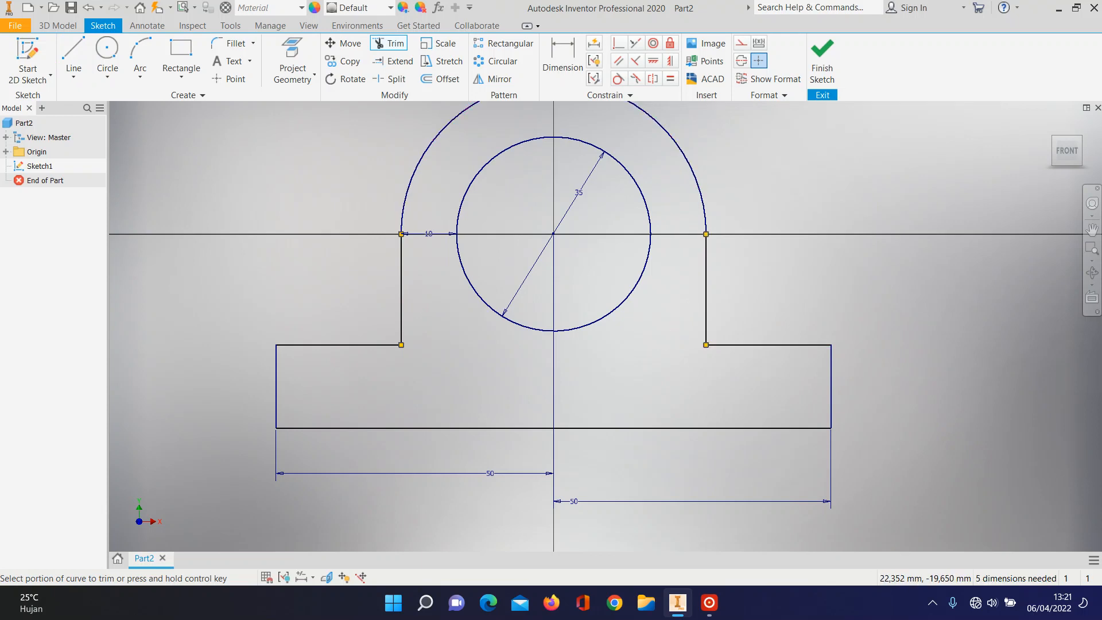
Step: Set both horizontal dimensions from the circle centre to the base's left and right edges to 60 mm
key(Escape)
scroll(632, 358, down, 5)
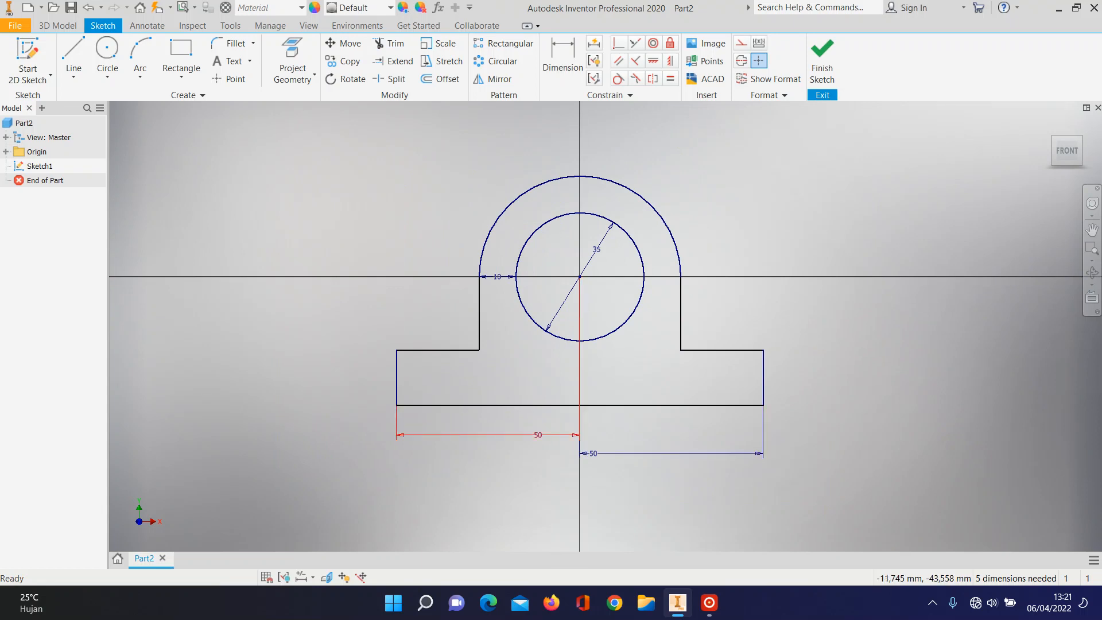
double_click(537, 434)
text(60)
key(Return)
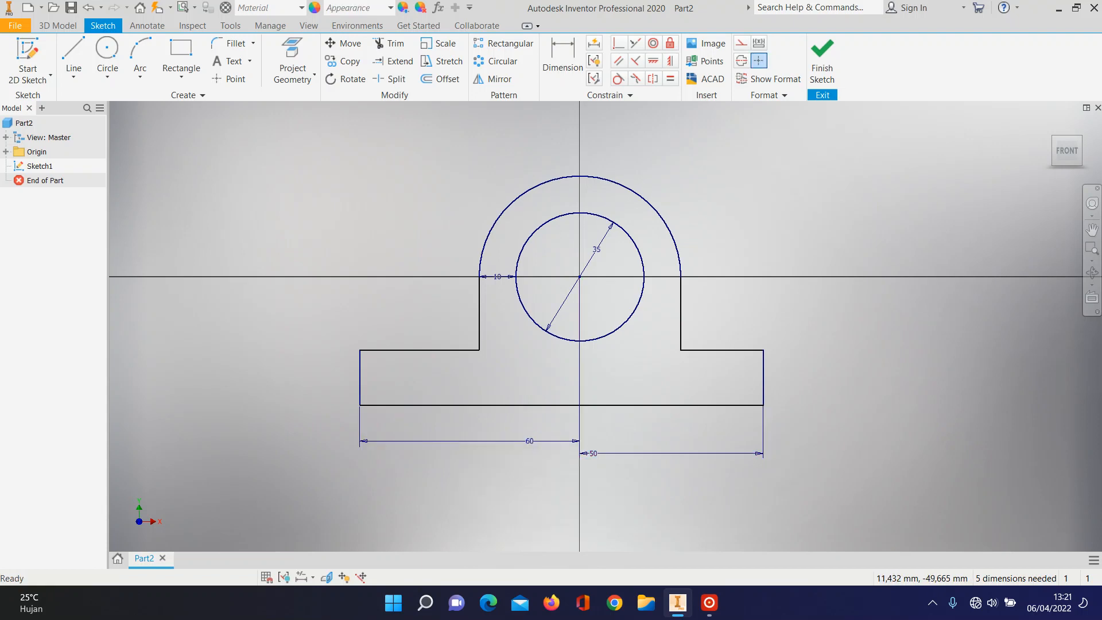
double_click(593, 454)
text(60)
key(Return)
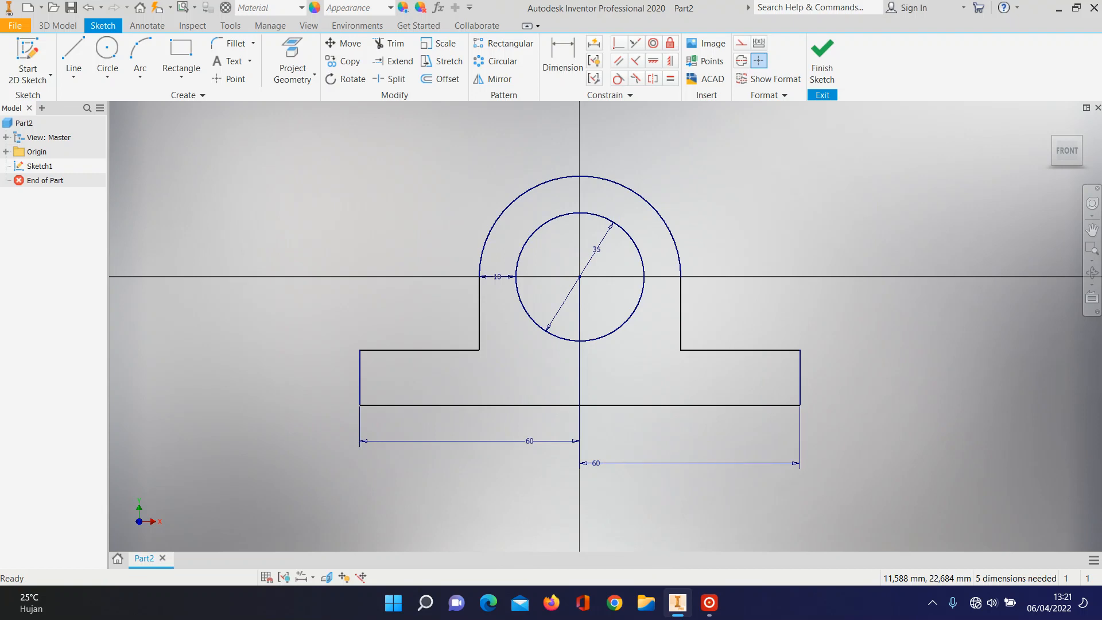
Step: Extrude the bracket profile 20 mm, leaving the inner circle open as a bore
click(61, 27)
click(65, 46)
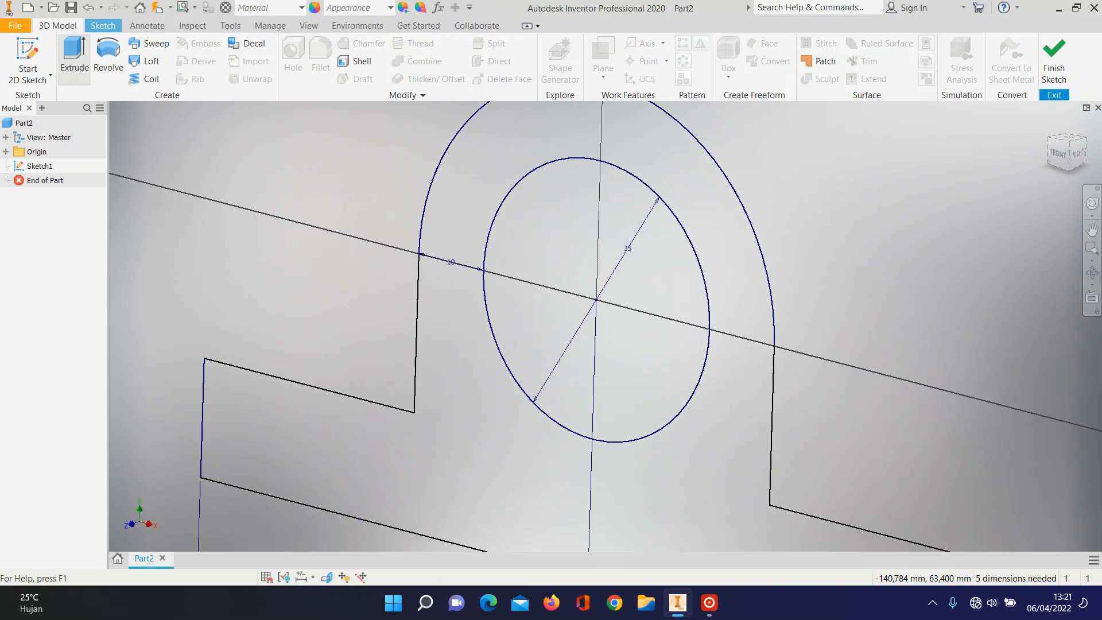
key(e)
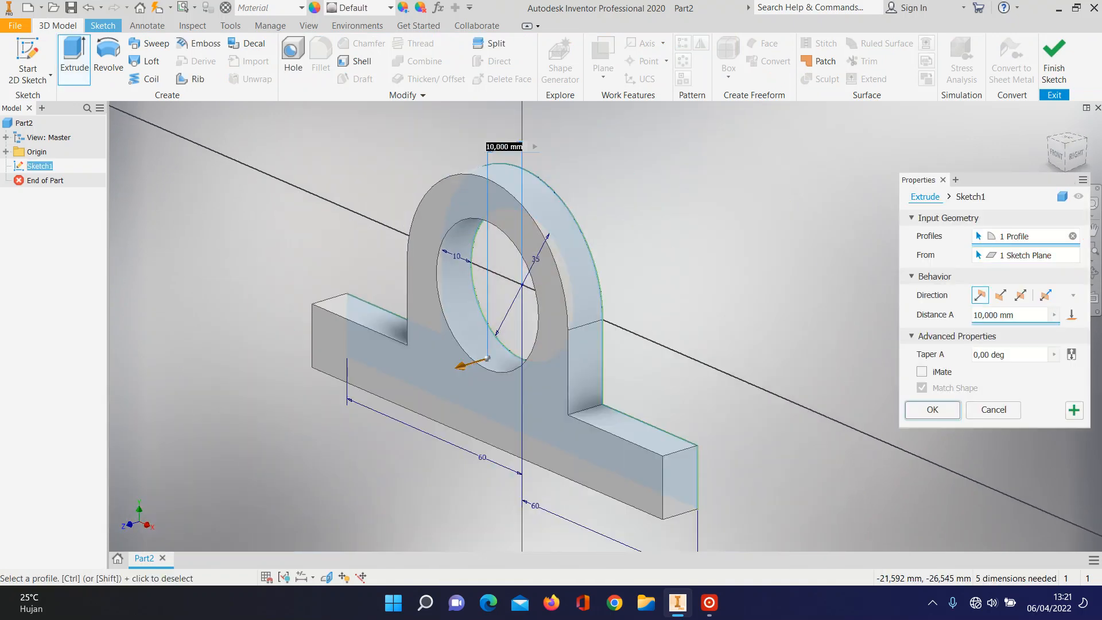
click(1008, 315)
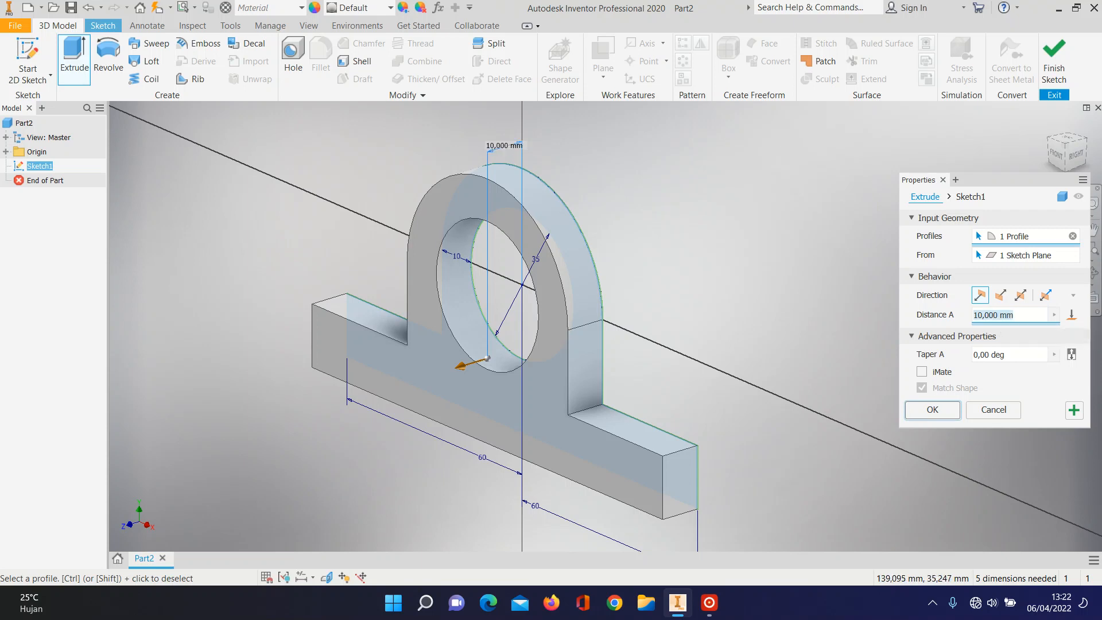
text(20)
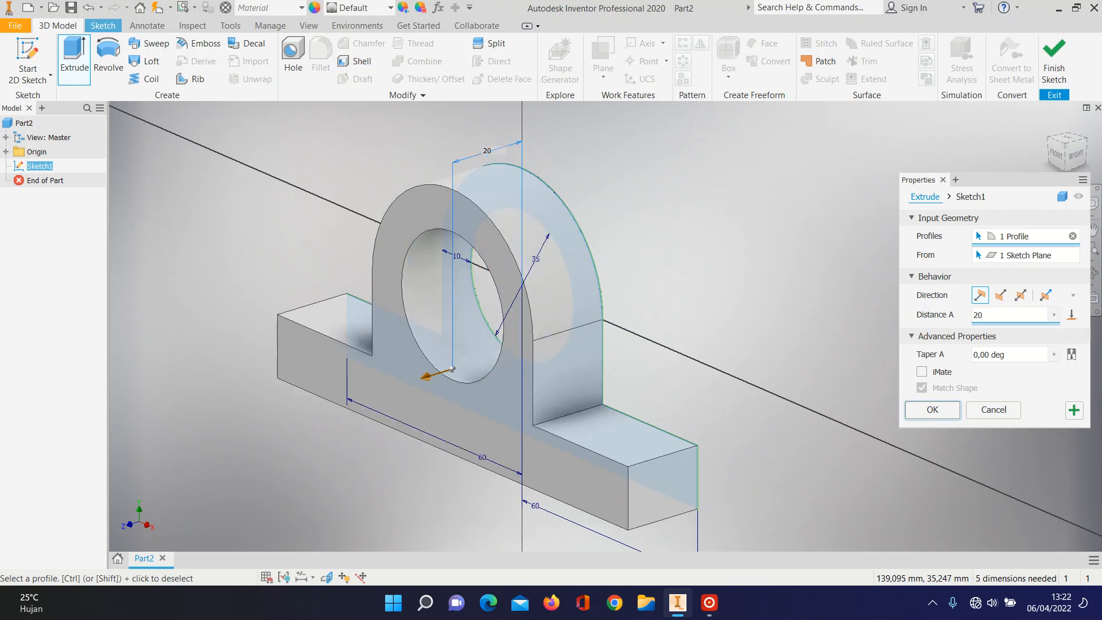
key(Return)
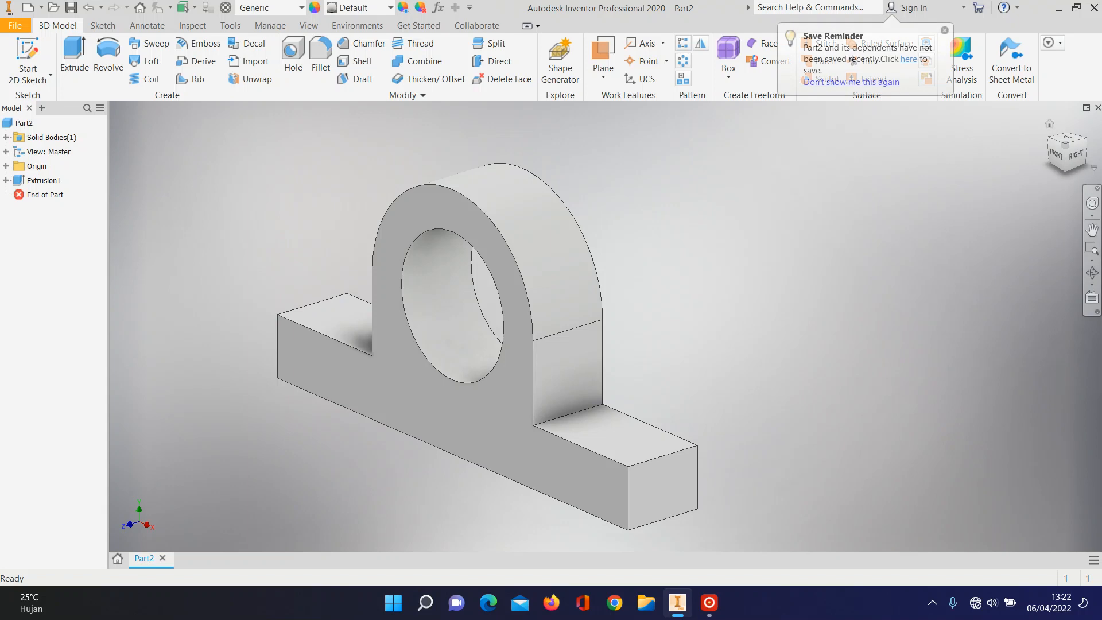
Step: Examine the extruded bracket's shape and thickness from several corner views
click(1086, 138)
click(1083, 140)
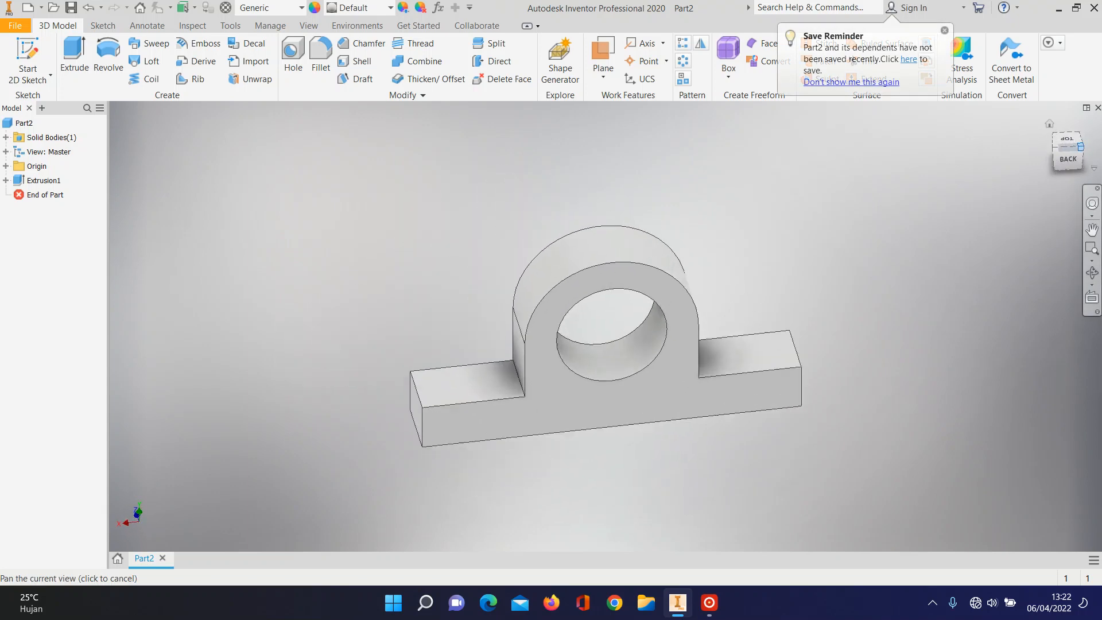
click(1084, 140)
click(1083, 140)
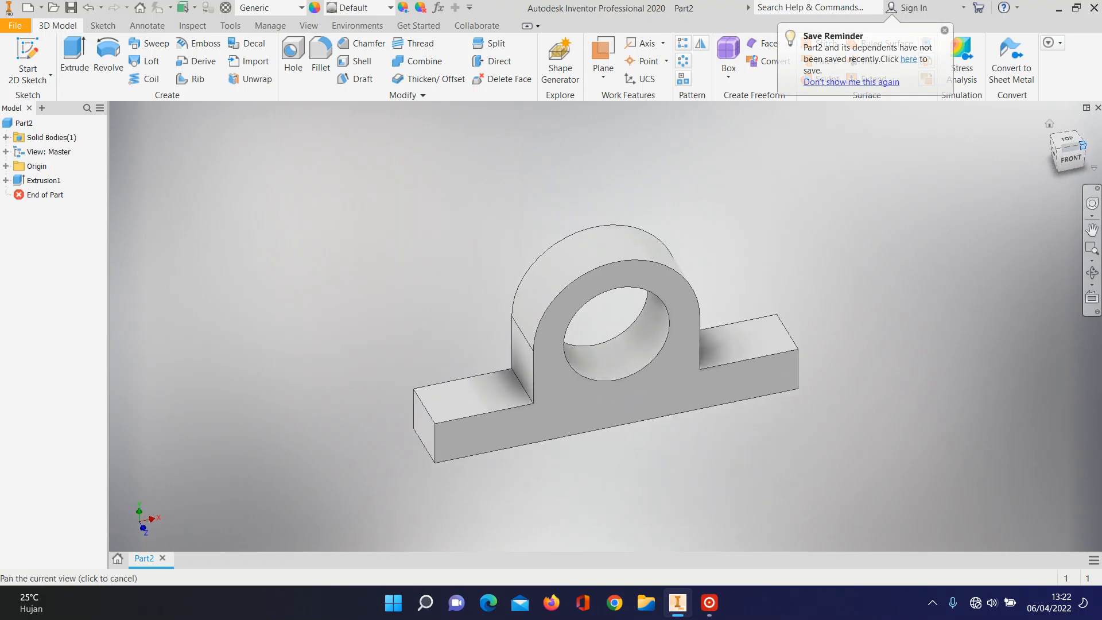
click(1084, 140)
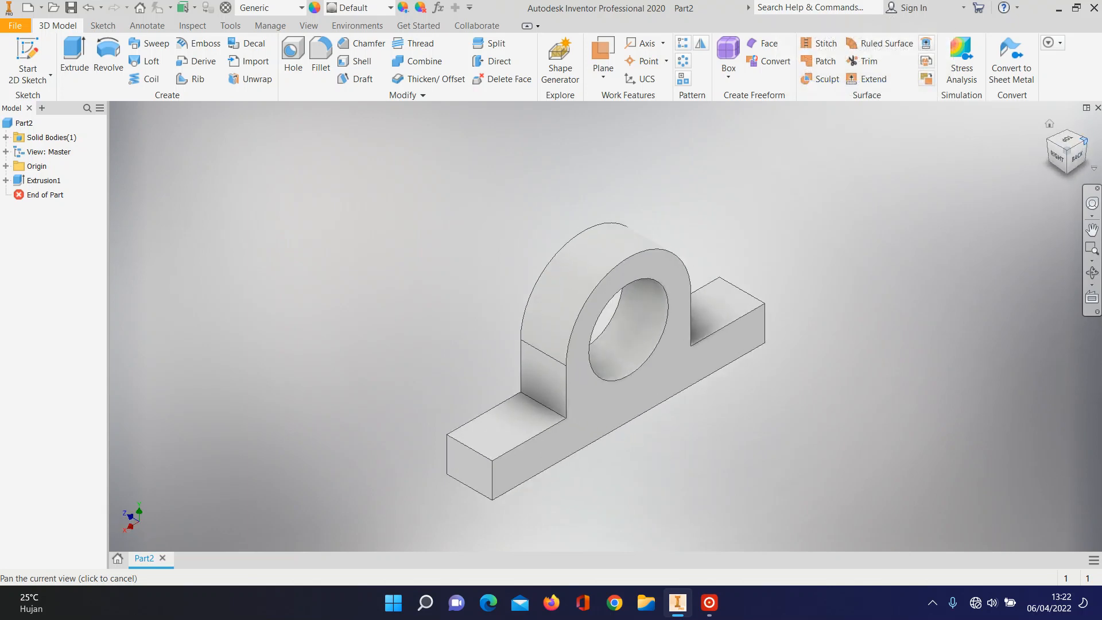
click(1084, 140)
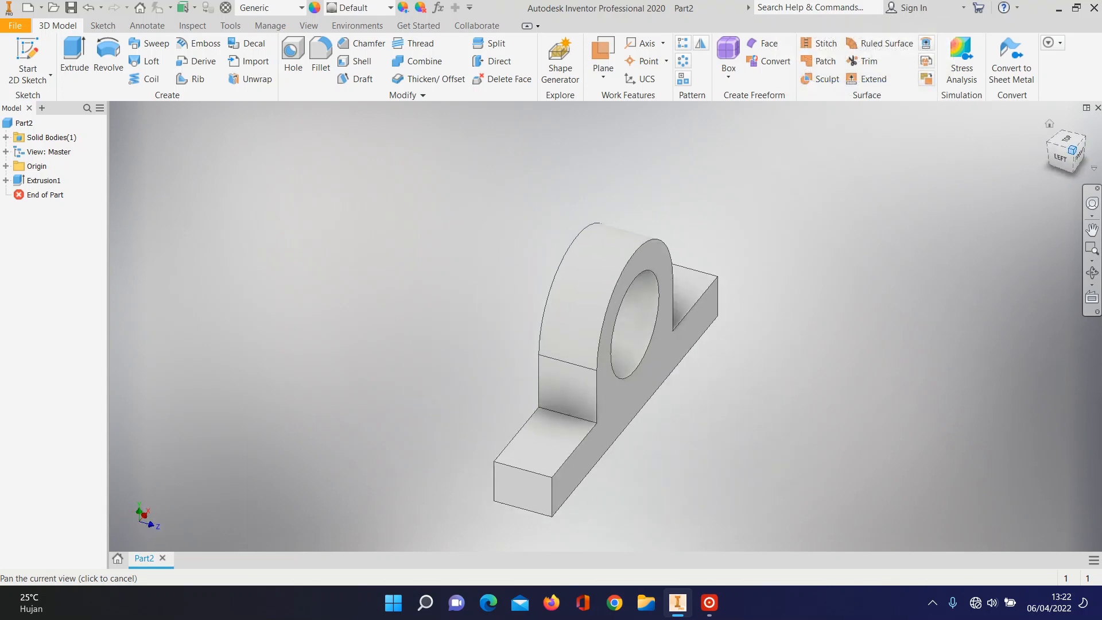
click(1084, 140)
right_click(611, 399)
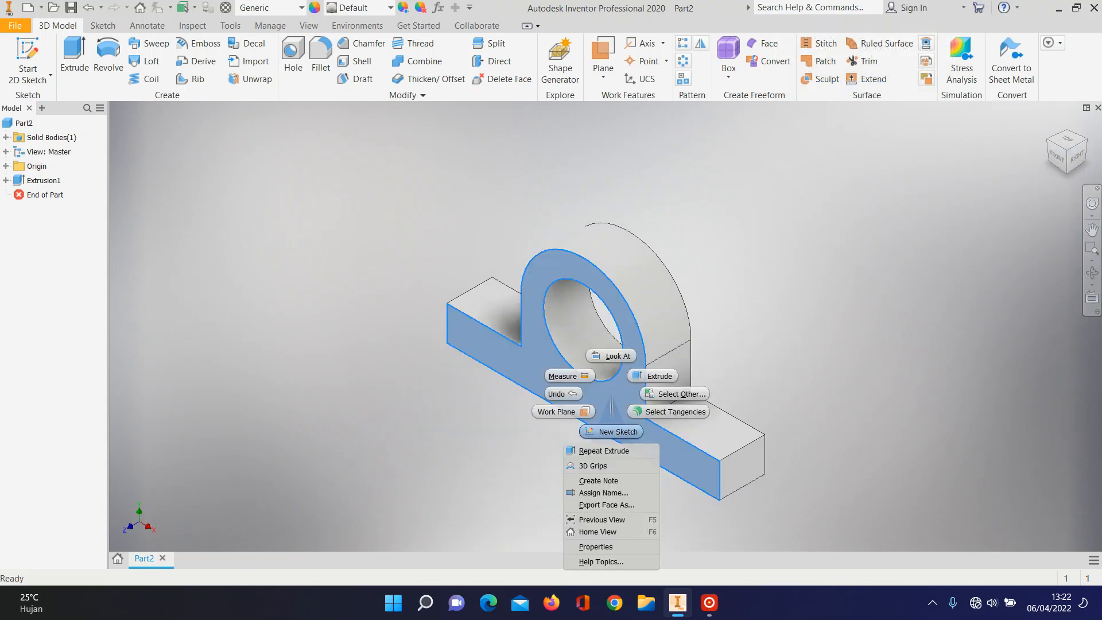
click(430, 421)
click(430, 422)
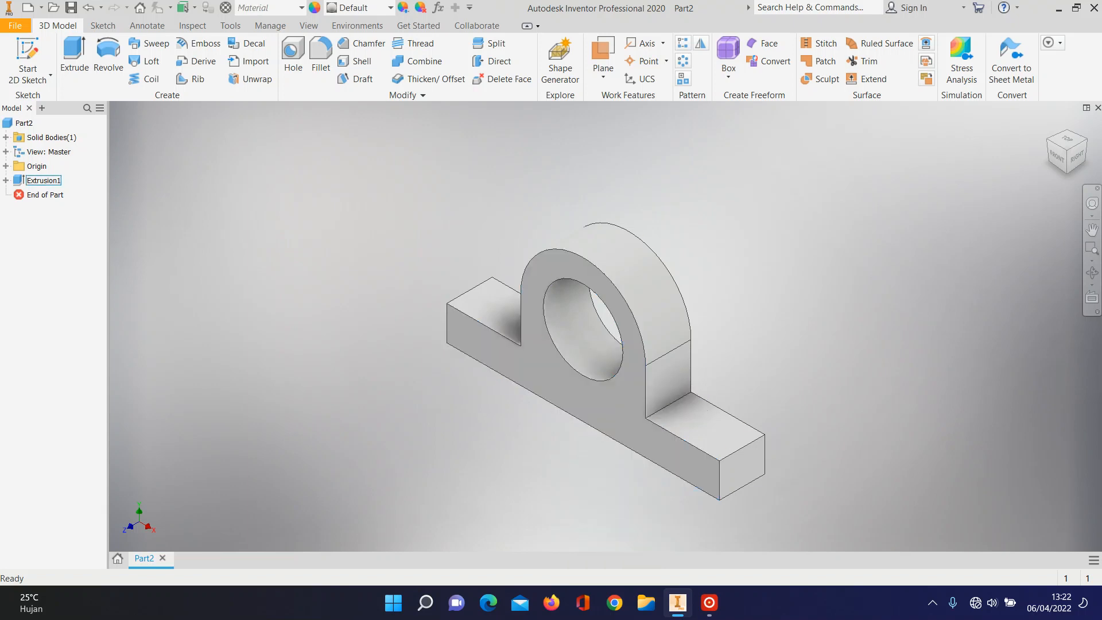
Step: Edit the bracket's extrusion and set its distance to 30 mm
right_click(38, 176)
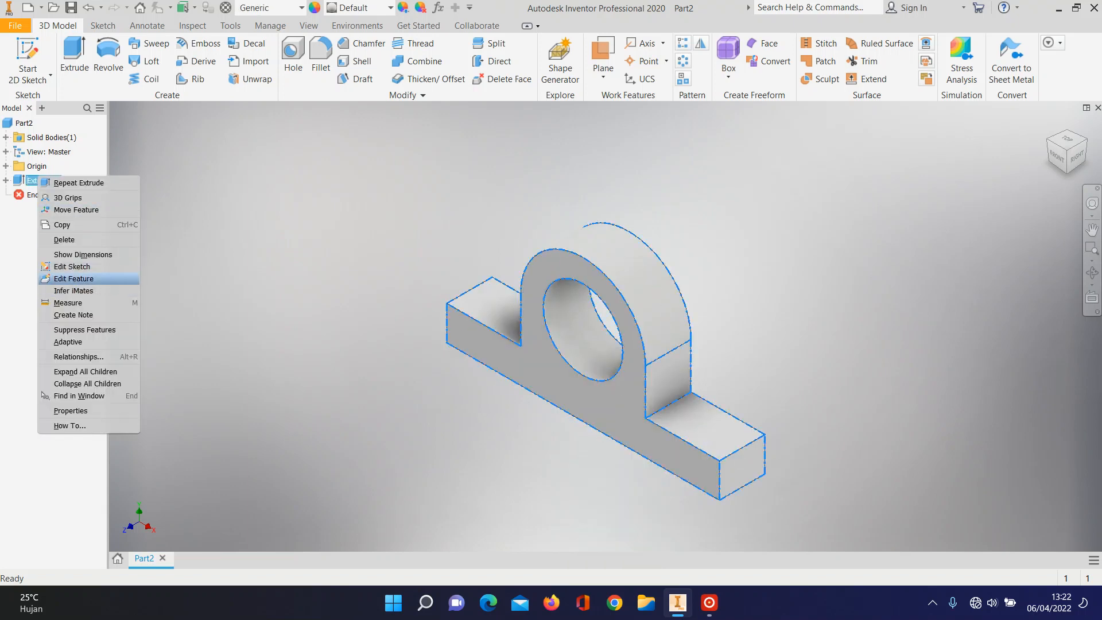
click(74, 279)
click(1001, 315)
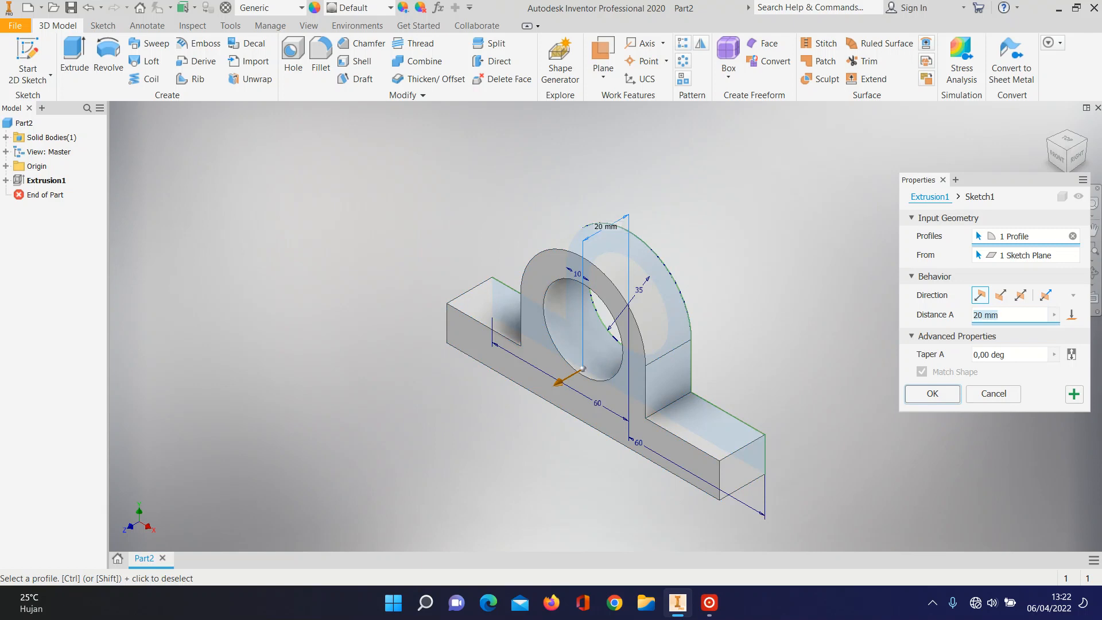
text(30)
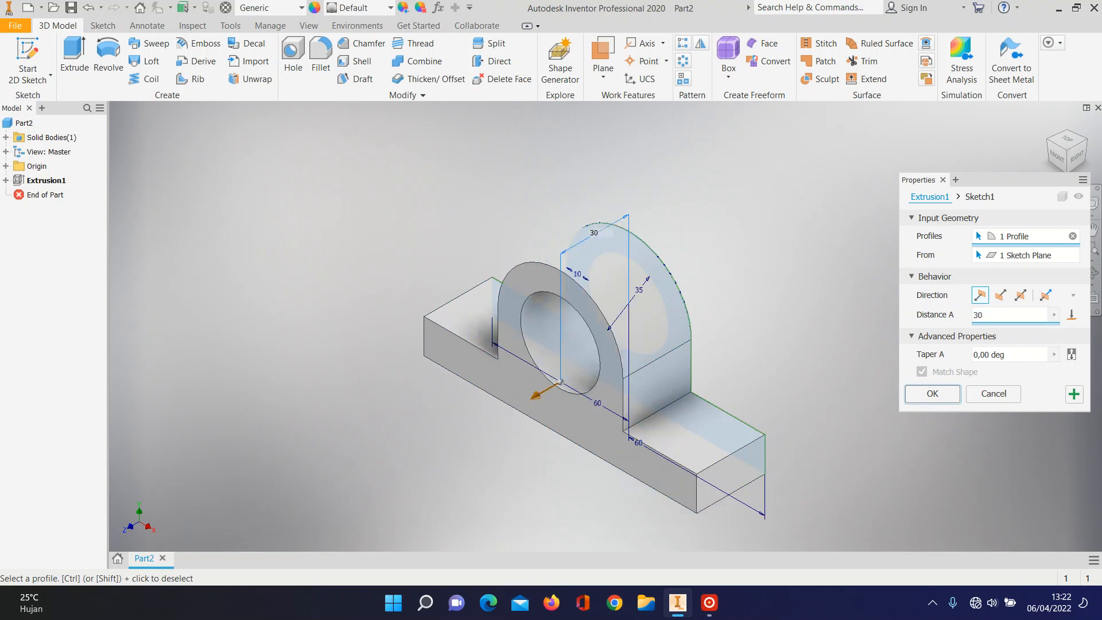
key(Return)
click(1083, 140)
click(1083, 140)
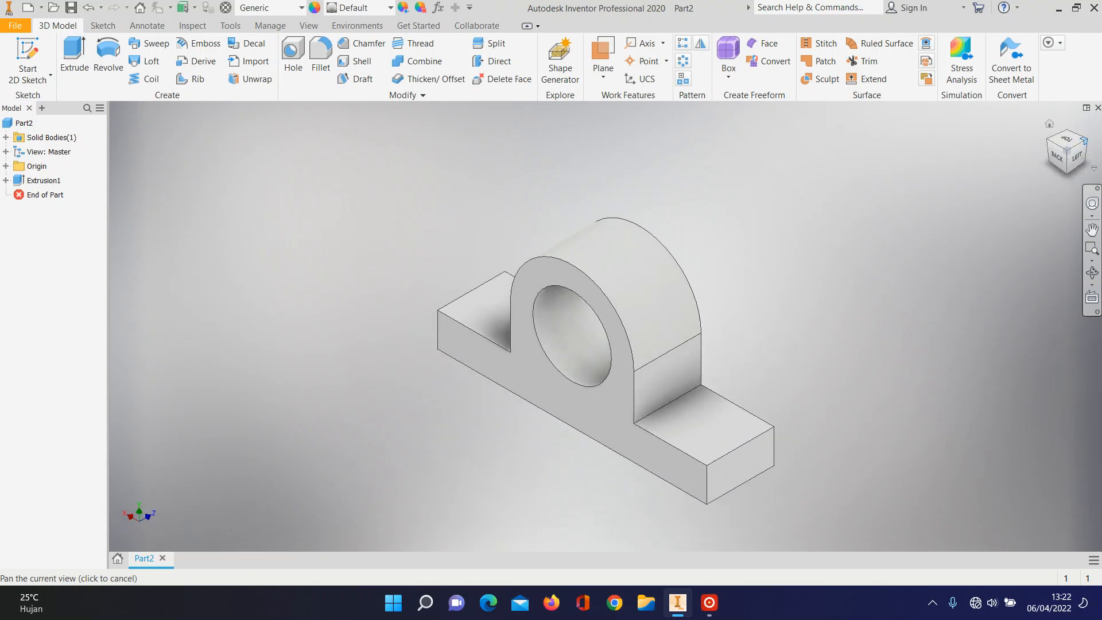
click(1083, 141)
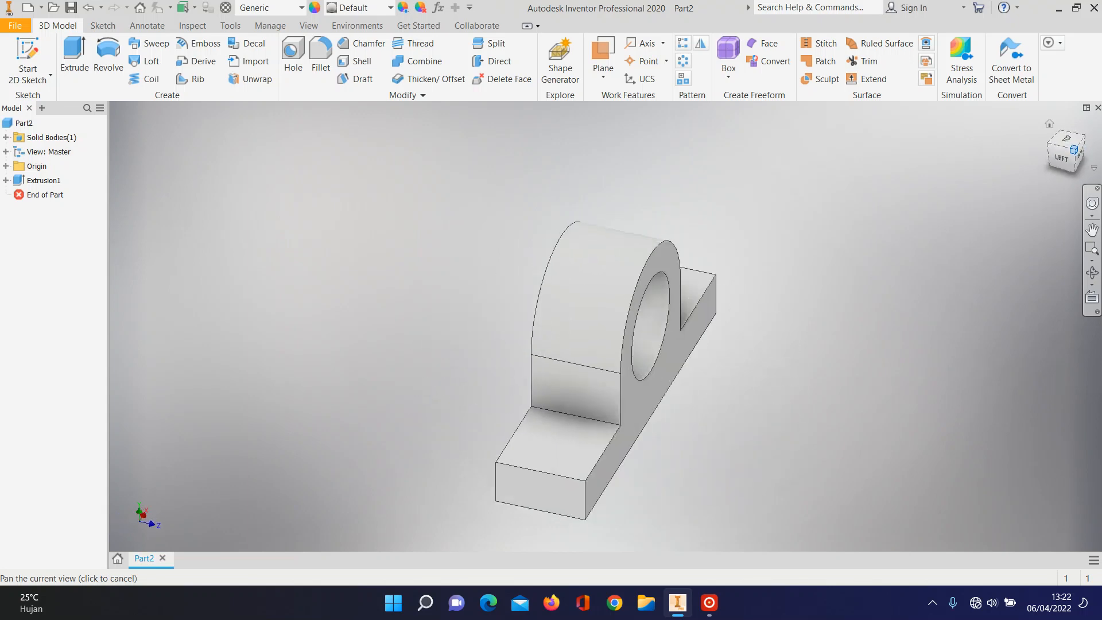
click(1083, 141)
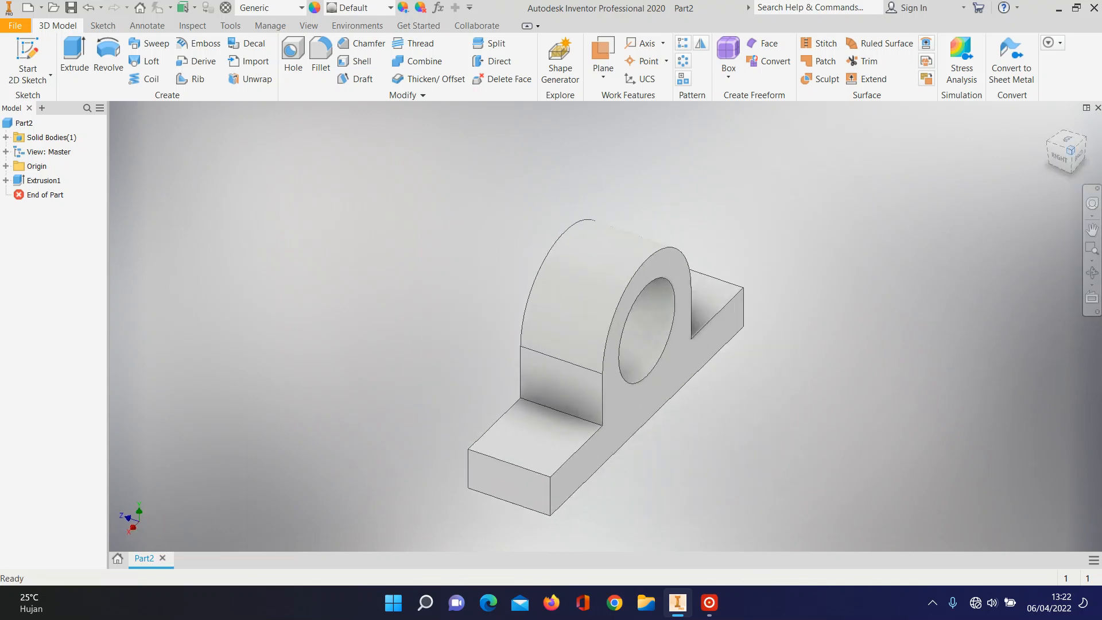
Step: Save the part in the Documents folder under the name Dudukan Bearing
key(ctrl+s)
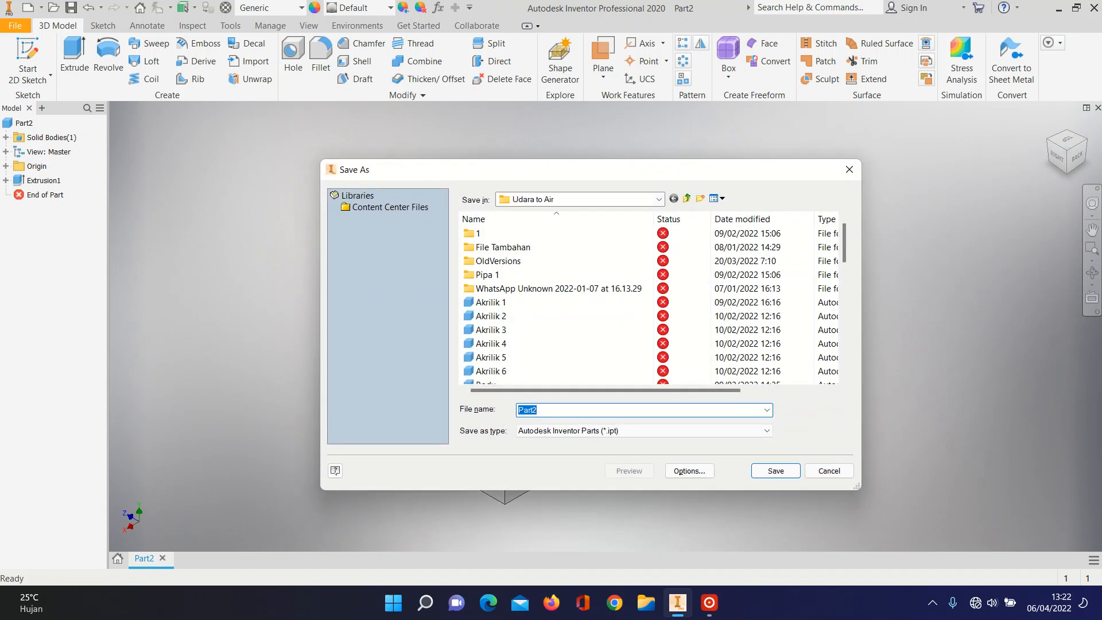
click(686, 198)
click(686, 198)
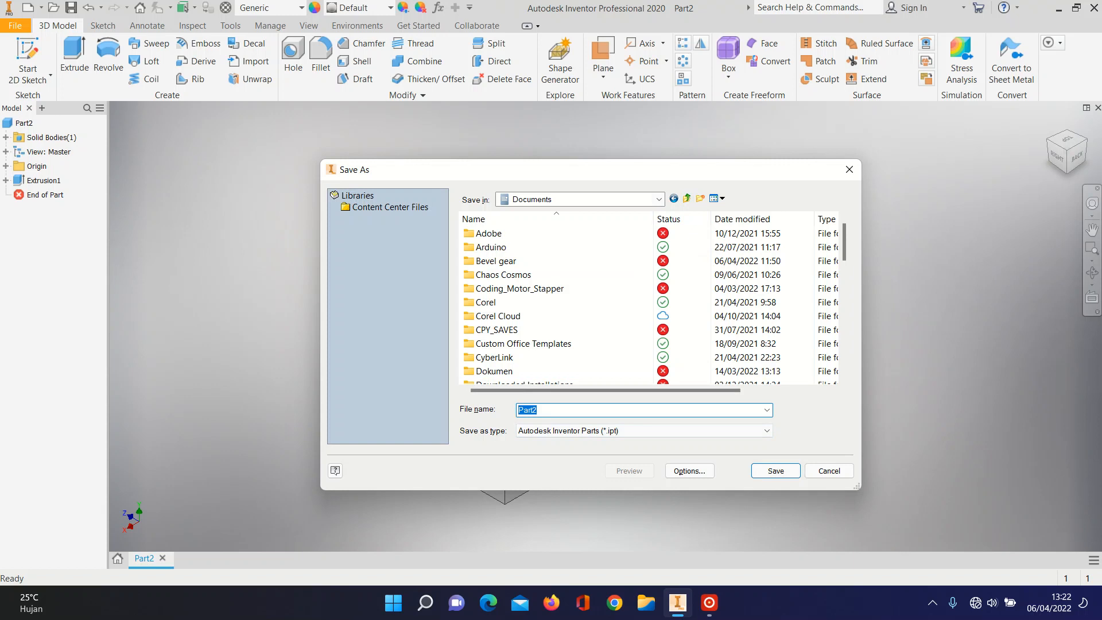
key(Caps_Lock)
text(D)
key(Caps_Lock)
text(d)
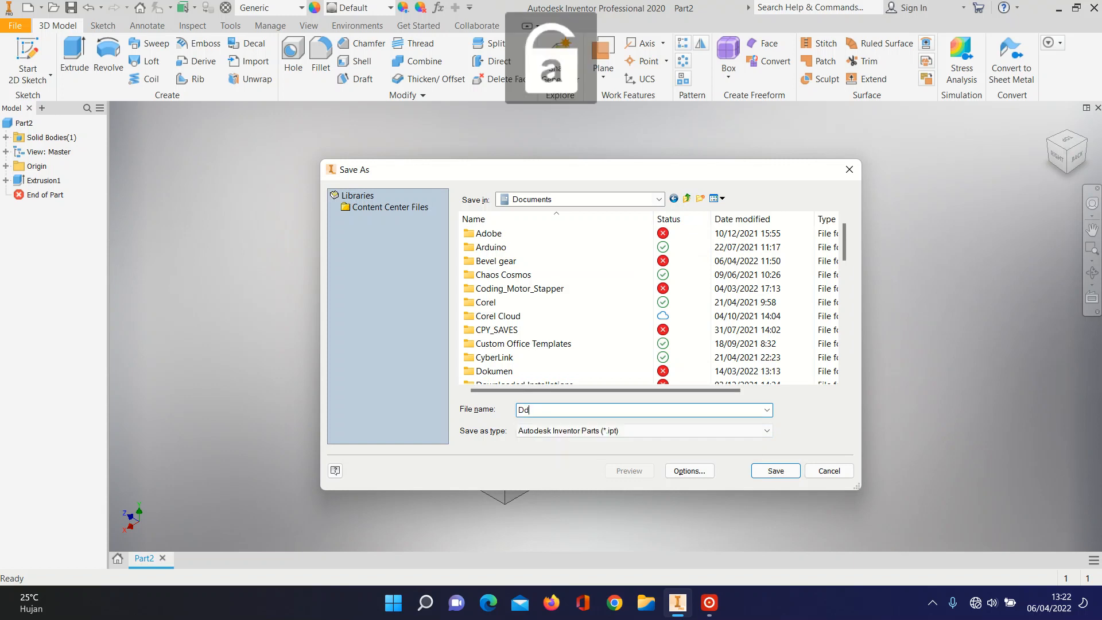
key(BackSpace)
text(udukan)
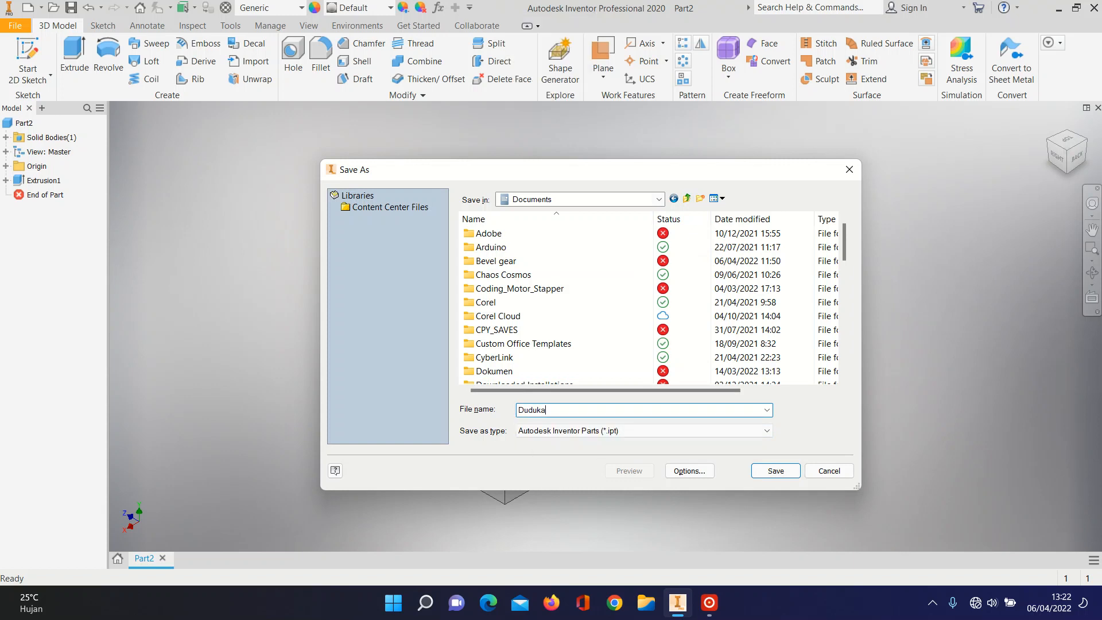
key(Caps_Lock)
text(B)
key(Caps_Lock)
text(earing)
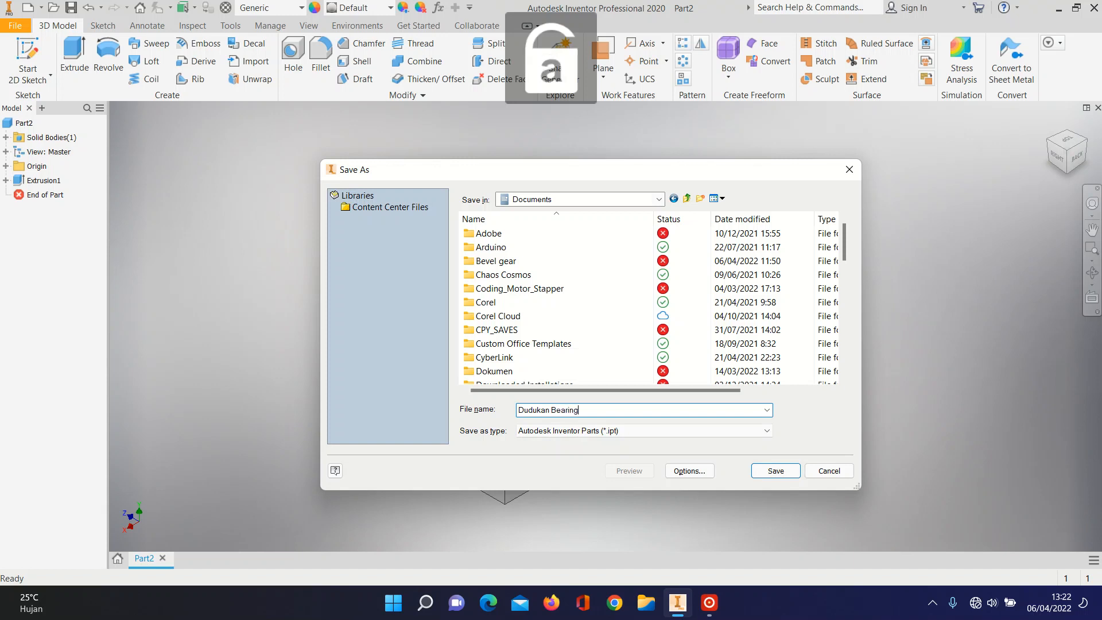
key(Return)
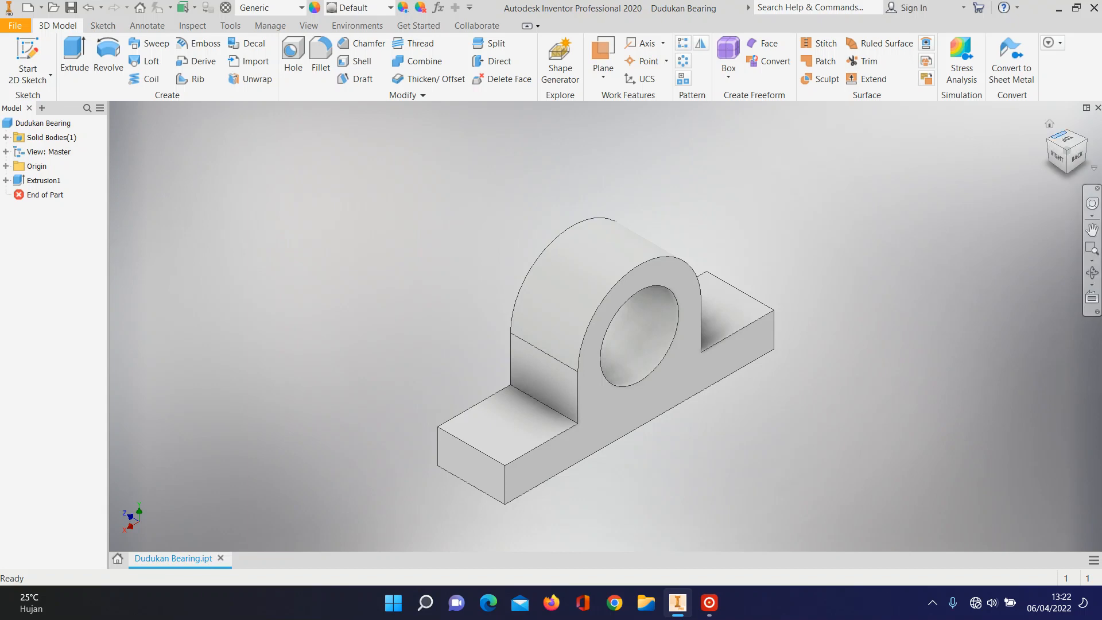
Step: Create a new assembly from the metric Standard (mm).iam template
click(1085, 140)
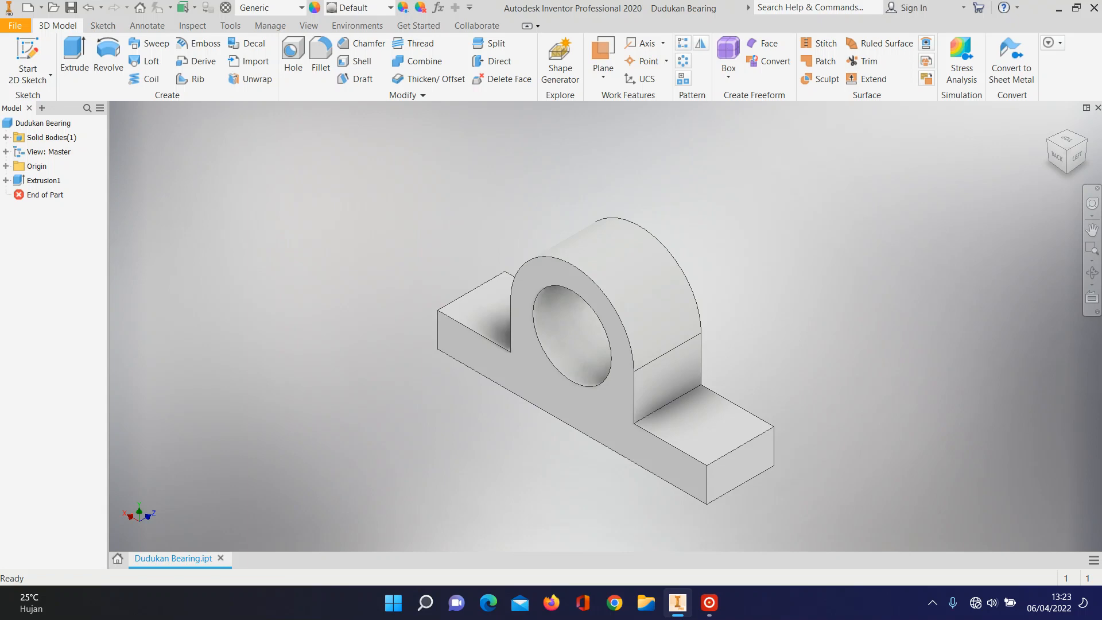
key(ctrl+n)
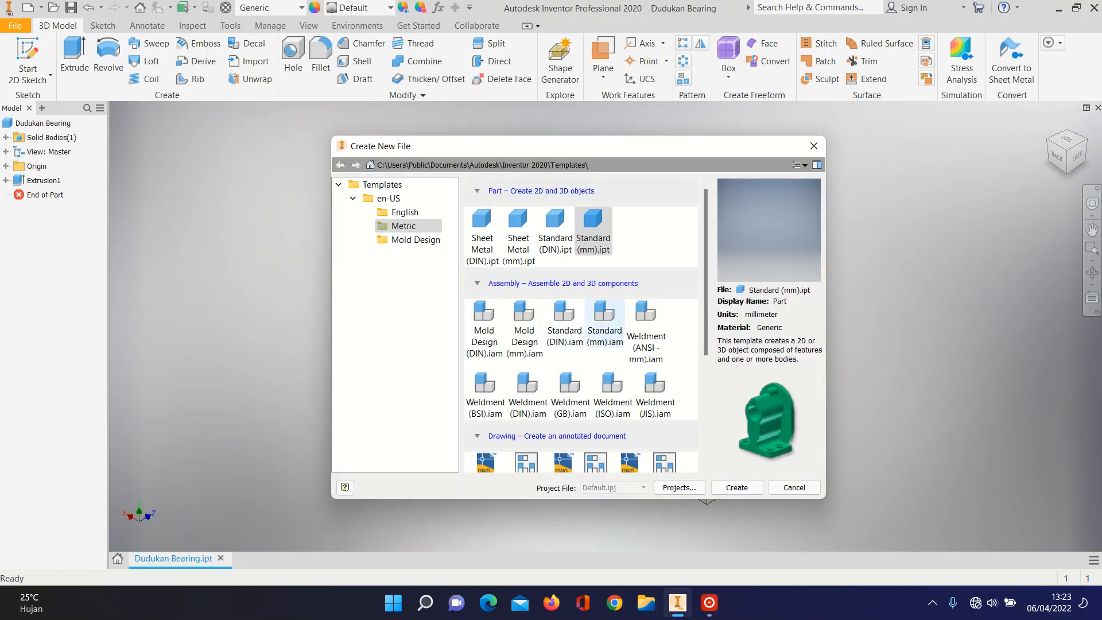
click(737, 487)
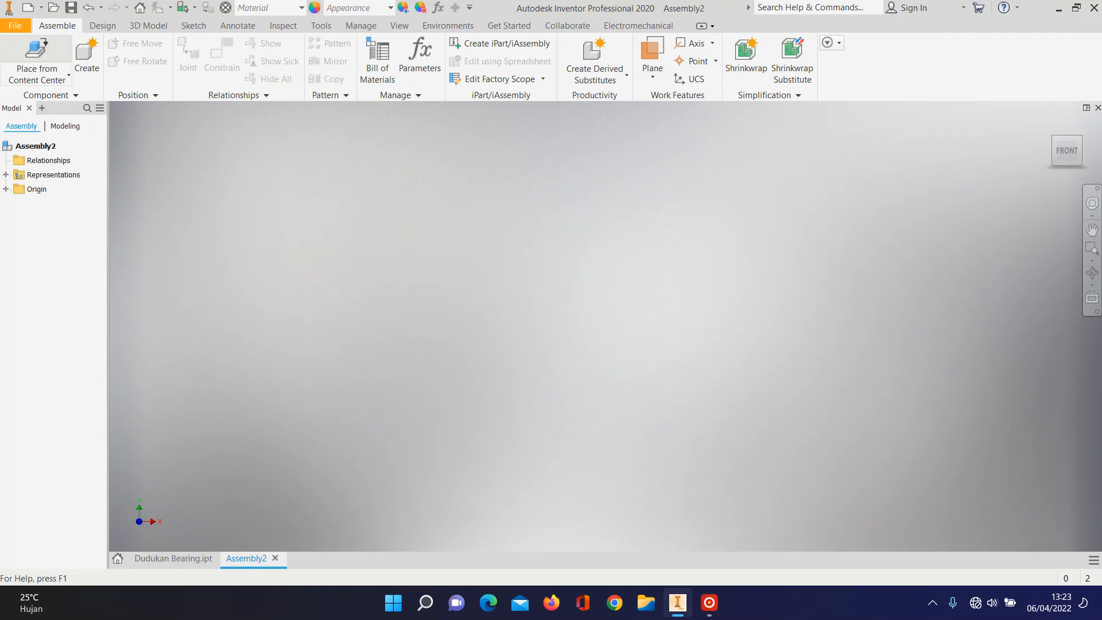
Step: Load the Dudukan Bearing part from the Documents folder as the component for placement in the assembly
click(37, 49)
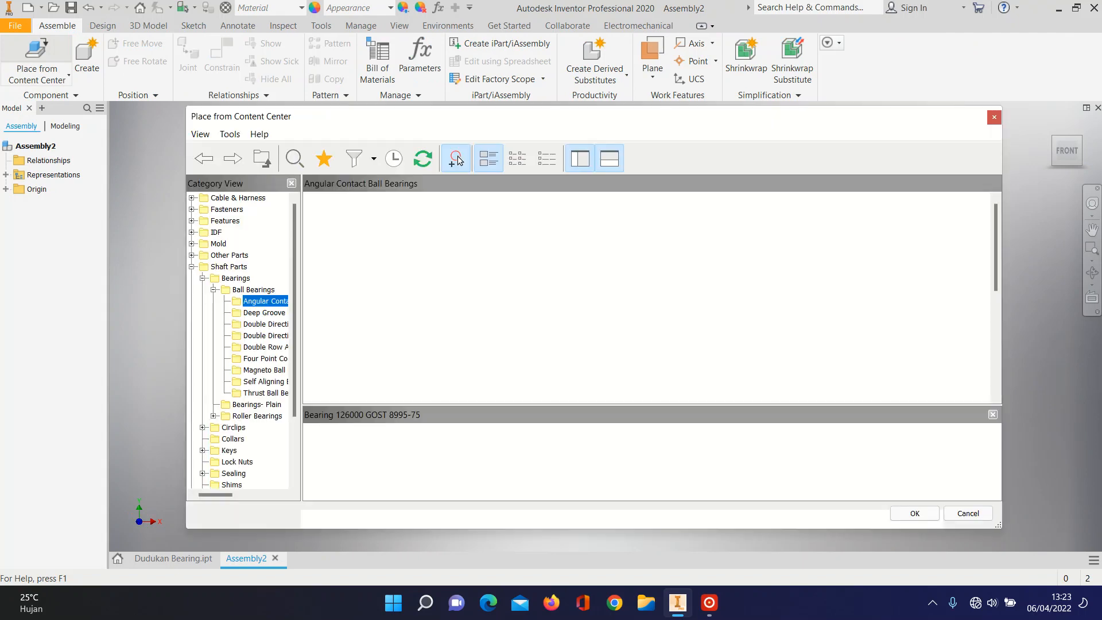
key(Escape)
click(68, 75)
click(40, 101)
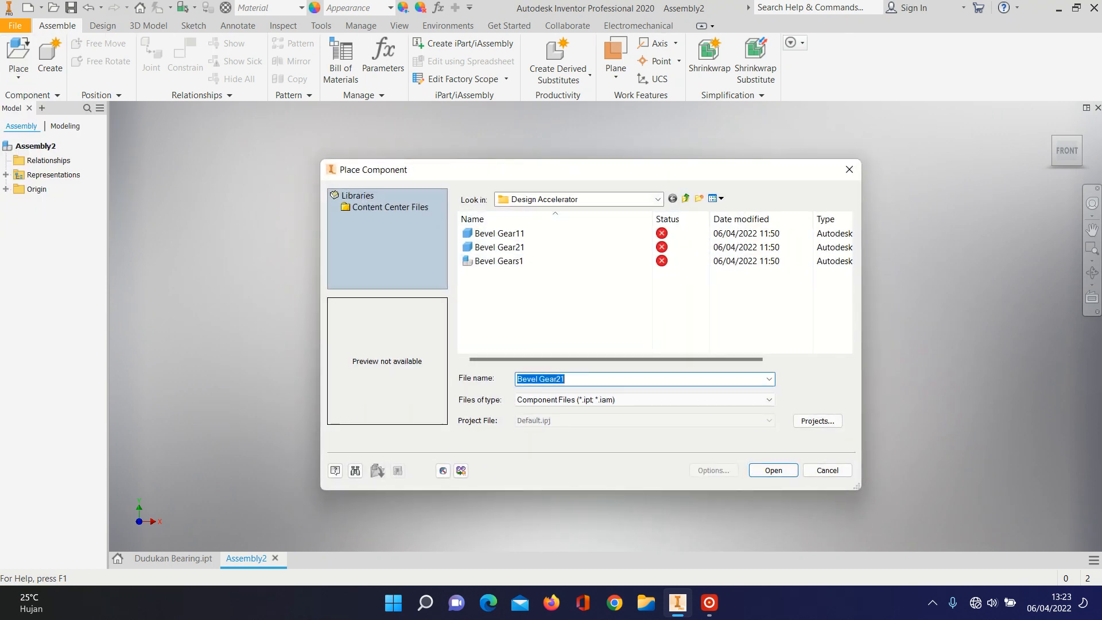
click(685, 199)
click(685, 199)
scroll(649, 283, down, 4)
scroll(563, 298, down, 7)
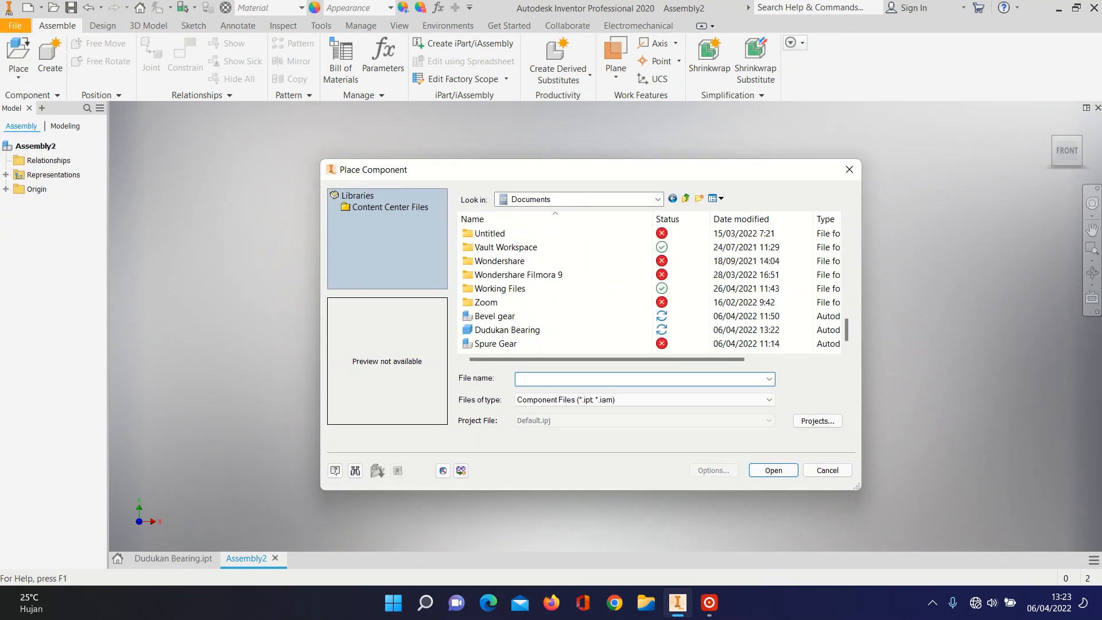
click(545, 330)
key(Return)
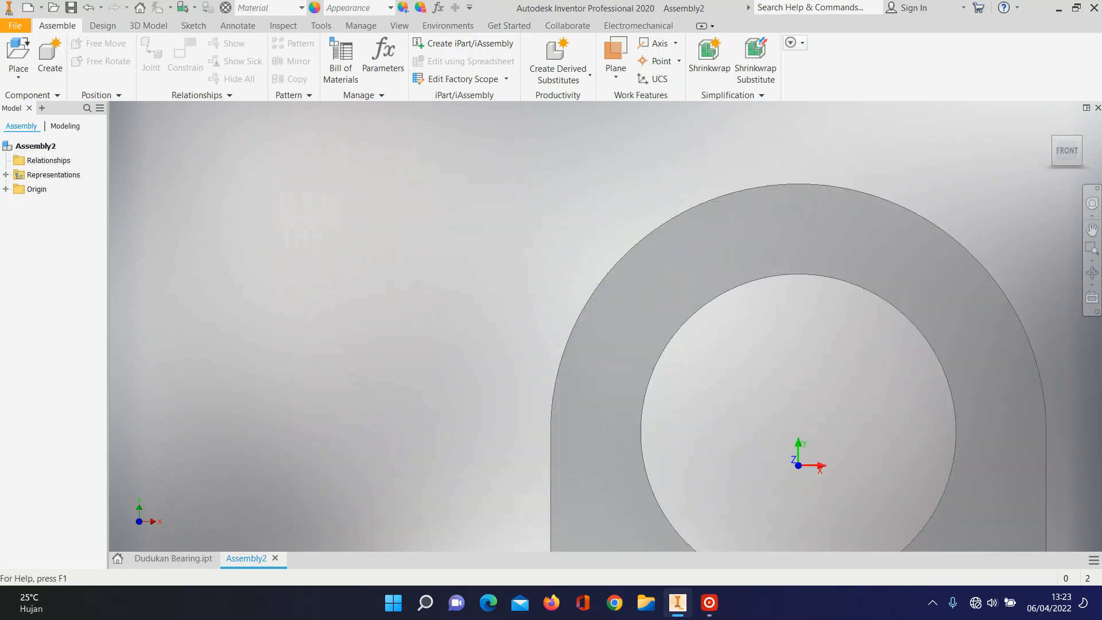
Step: Place one instance of the Dudukan Bearing part in the assembly, switch to the home view and finish placing
click(483, 333)
right_click(694, 235)
click(764, 280)
right_click(839, 203)
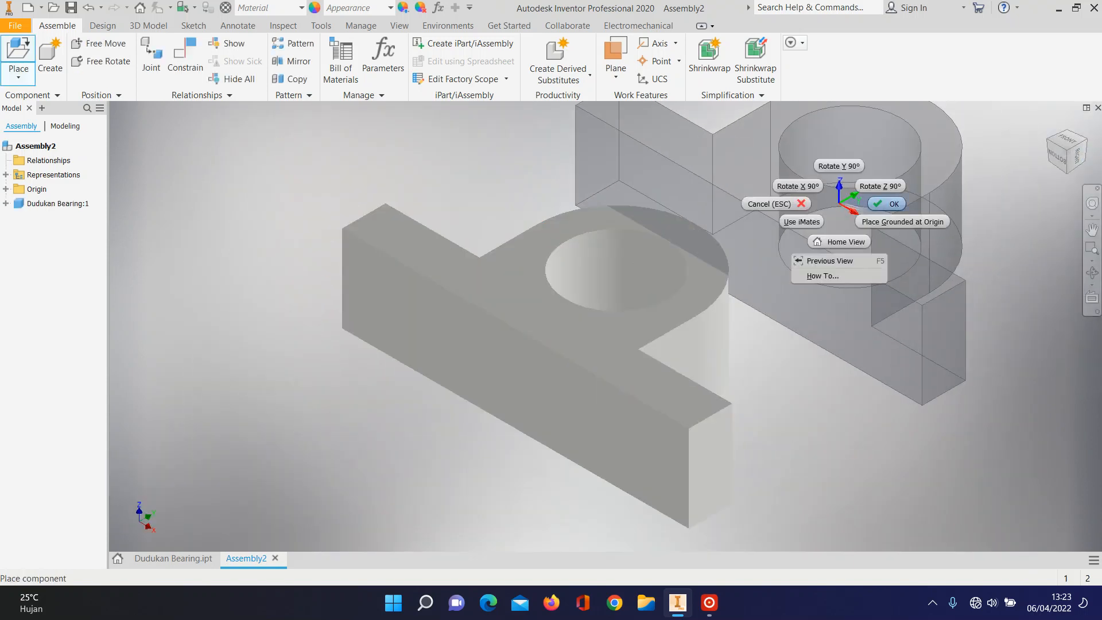
click(886, 204)
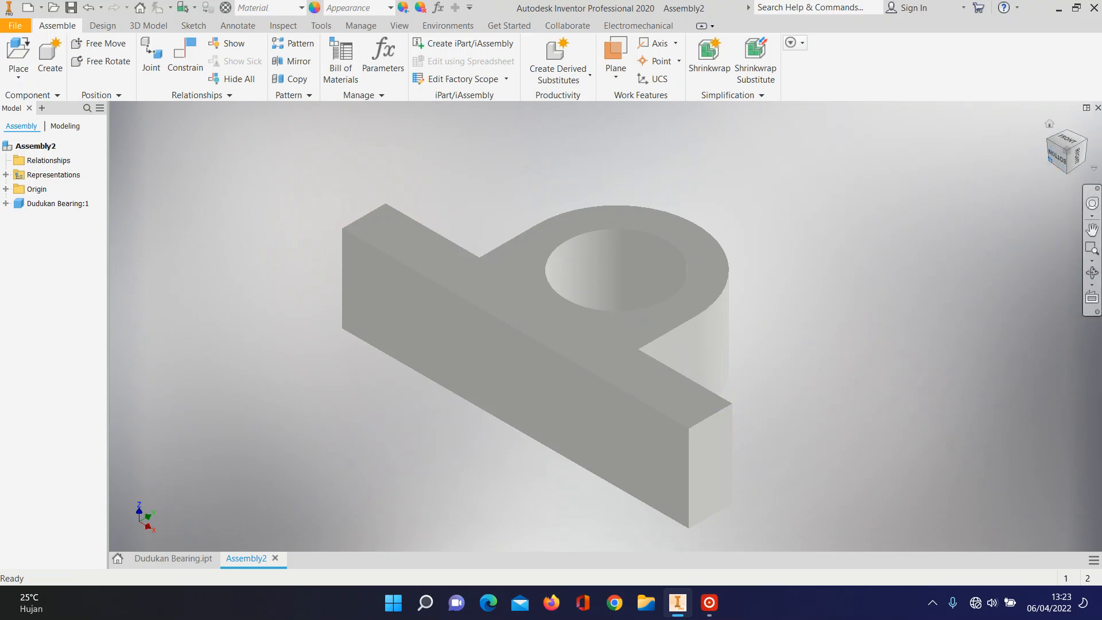
Step: Start placing a component from the Content Center and browse Shaft Parts > Bearings > Ball Bearings to the Angular Contact Ball Bearings category
click(1076, 155)
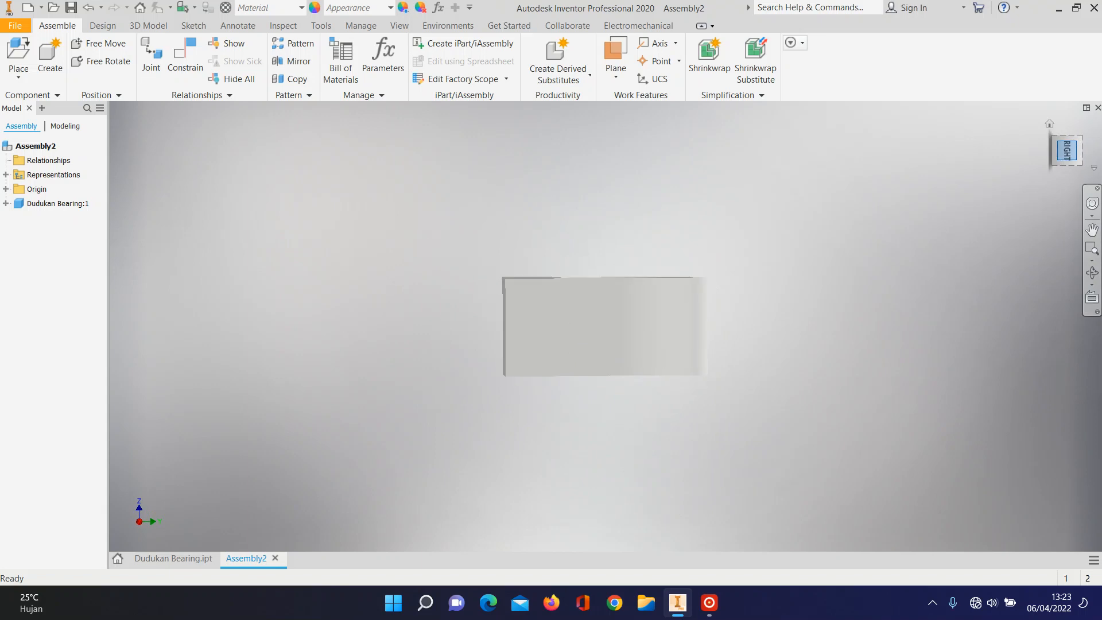
click(1084, 122)
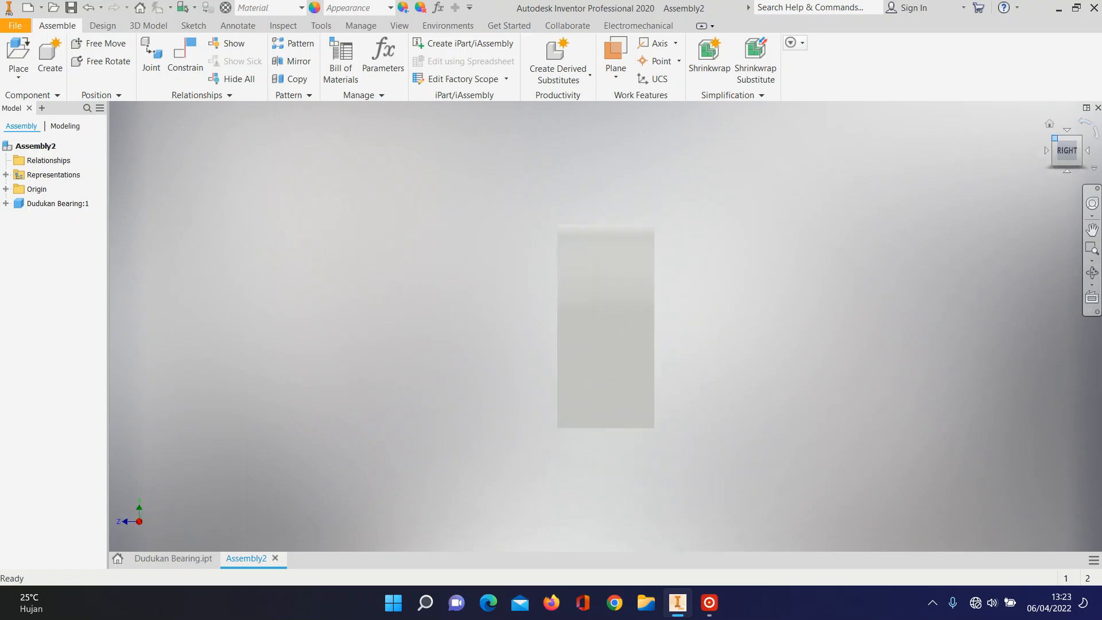
click(1054, 138)
scroll(572, 318, down, 3)
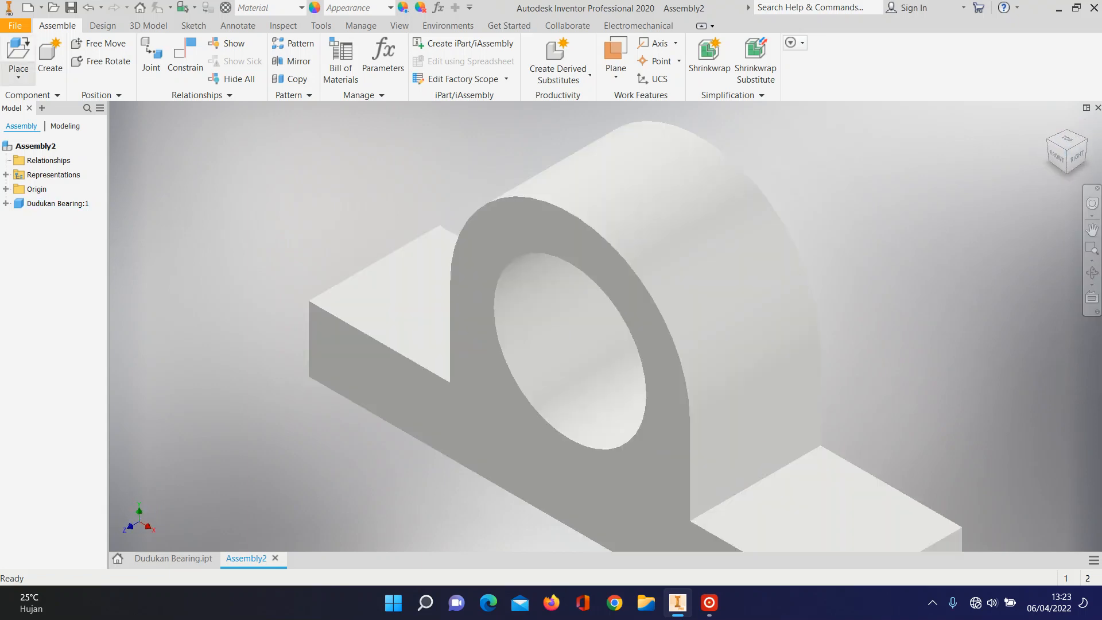
click(18, 76)
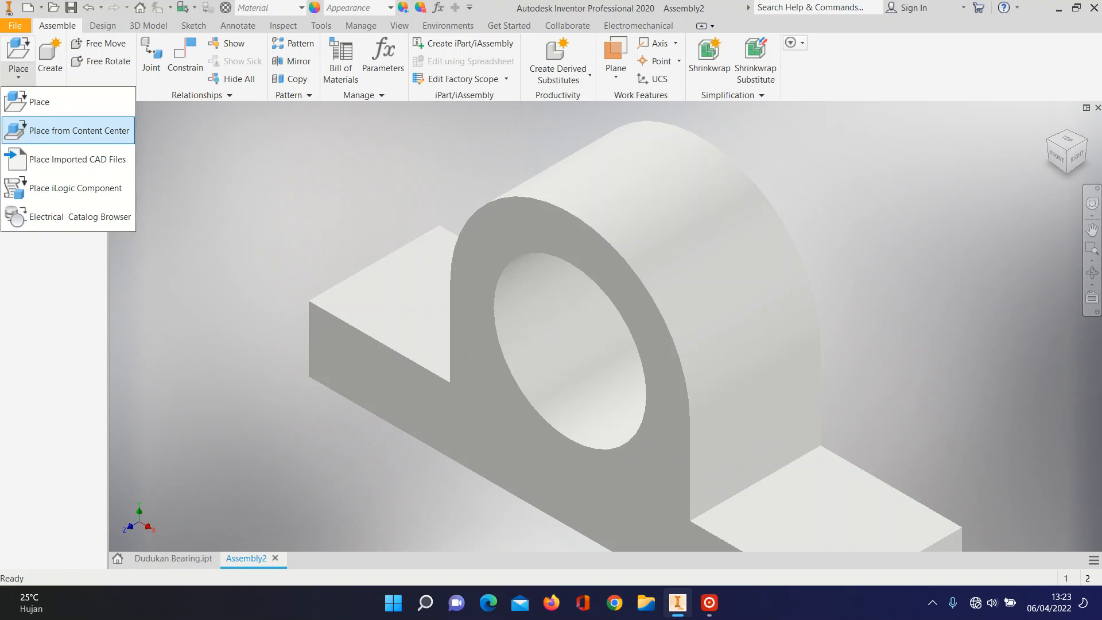
click(69, 130)
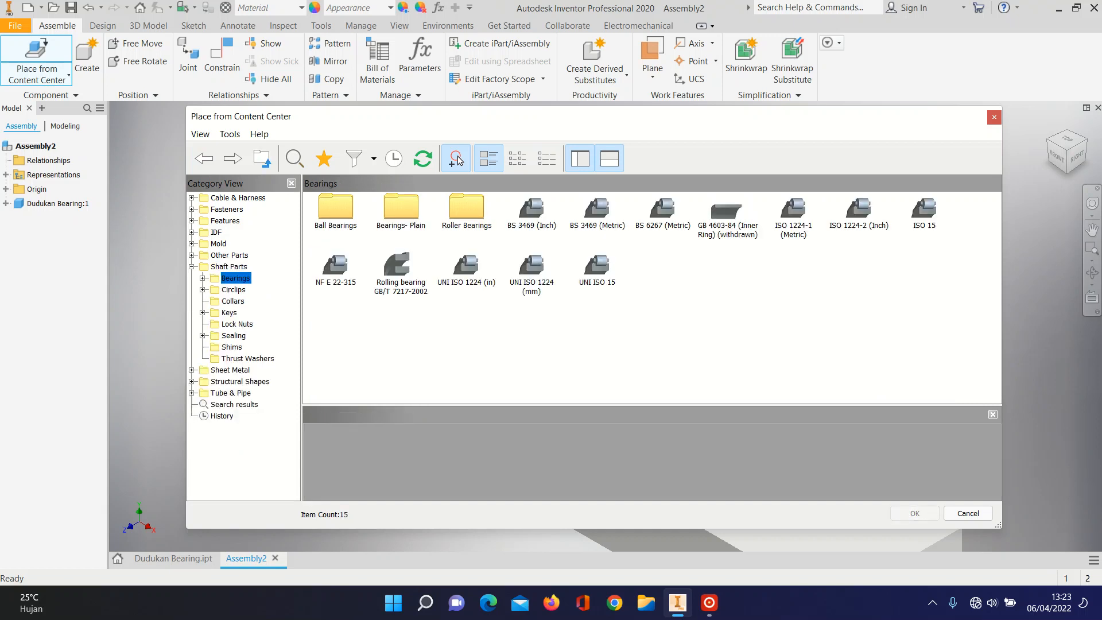
double_click(335, 209)
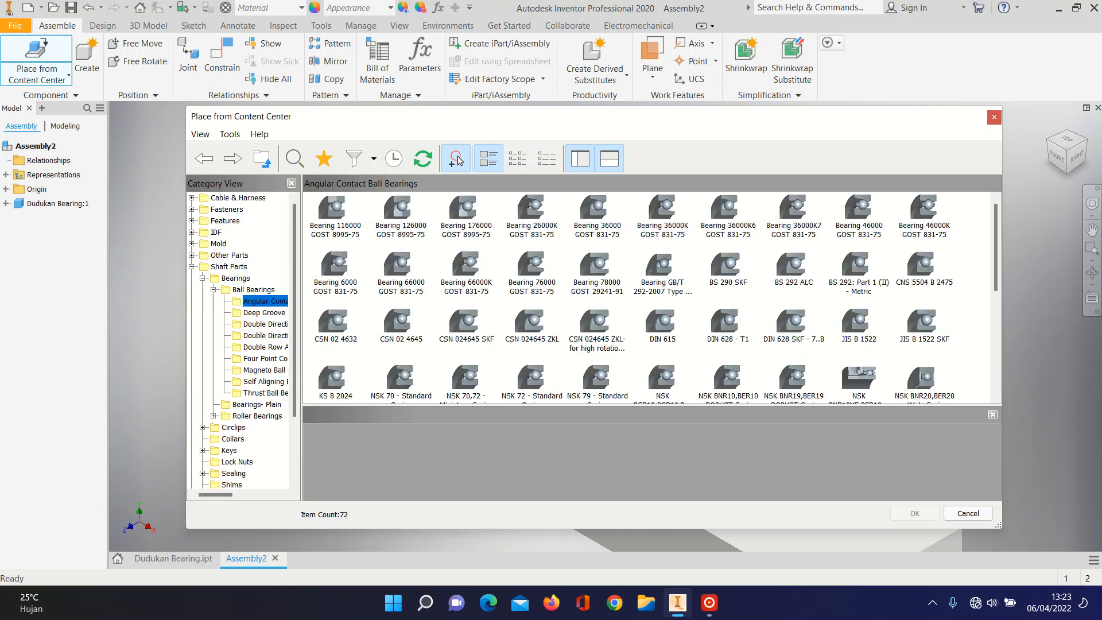
Step: Choose the Bearing 116000 GOST 8995-75 family from the angular contact ball bearings for placement
scroll(648, 298, down, 4)
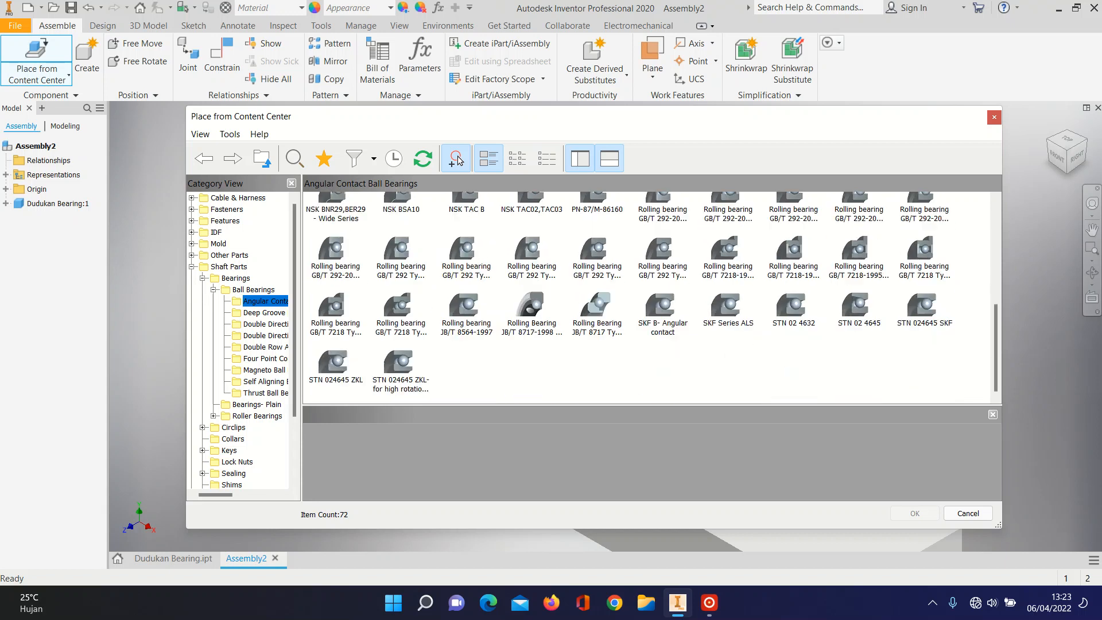
scroll(458, 160, up, 5)
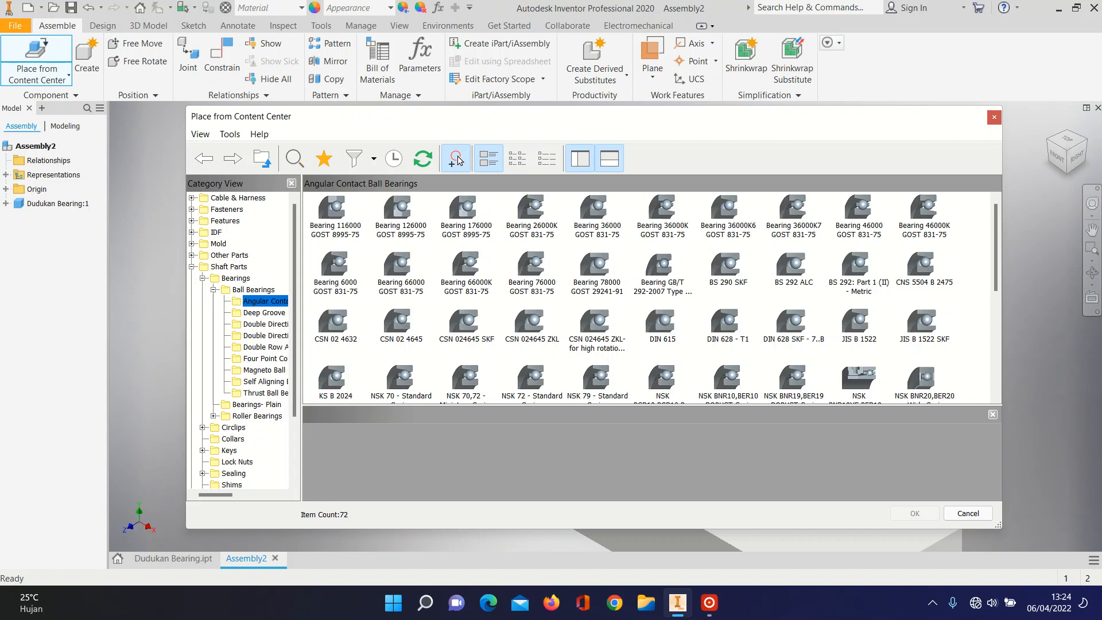
key(Down)
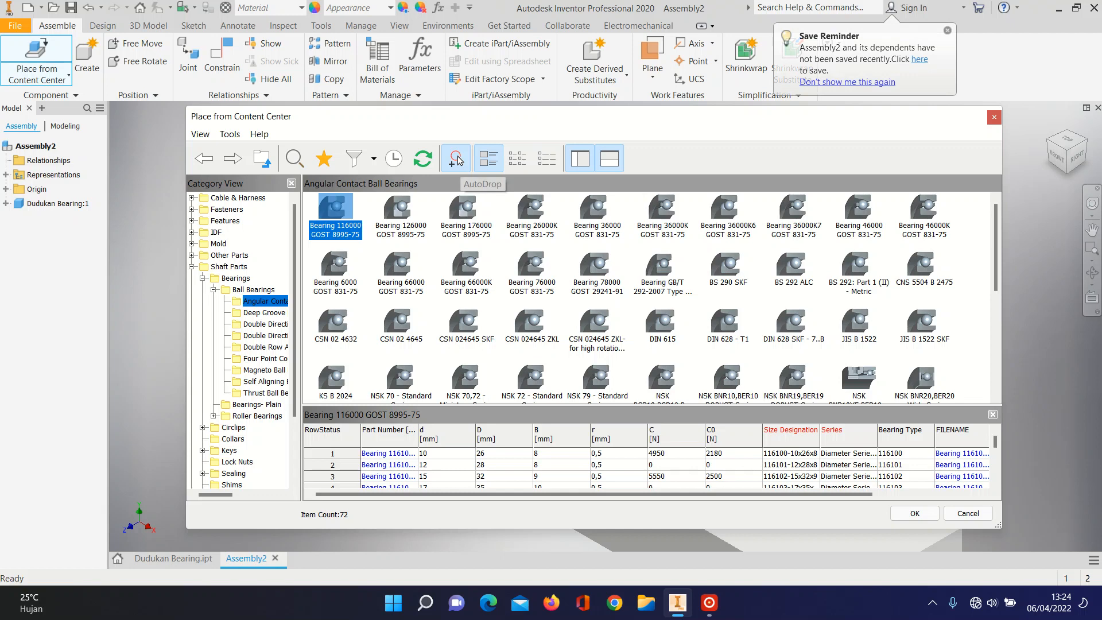
click(914, 513)
key(Return)
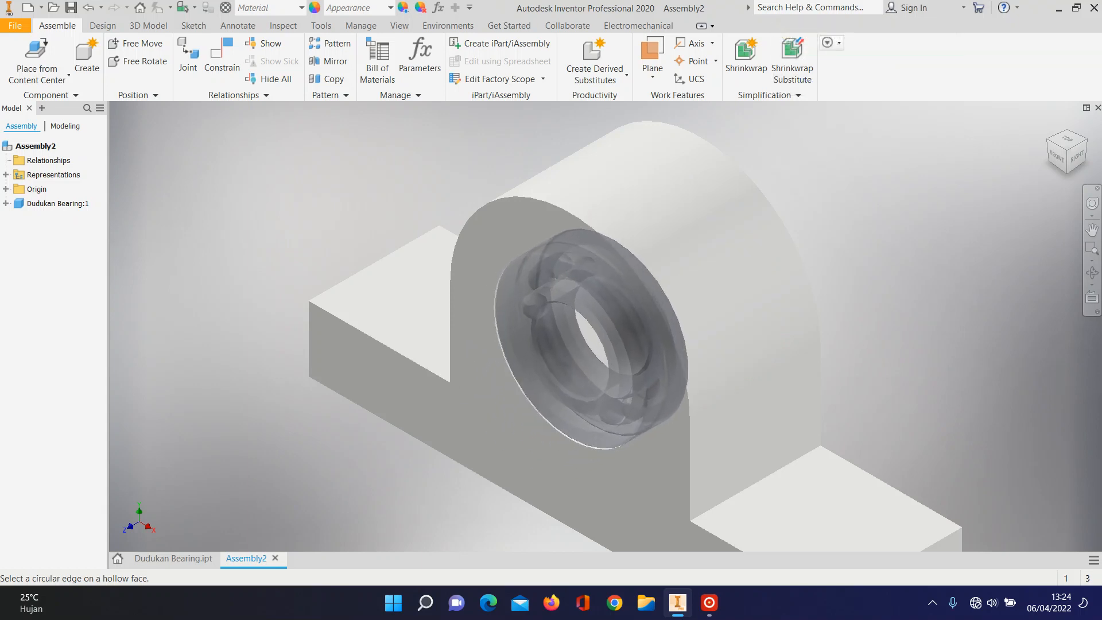
Step: Place the size 116103 bearing in the bracket's bore, finish placing and slide it slightly deeper into the bore
click(512, 372)
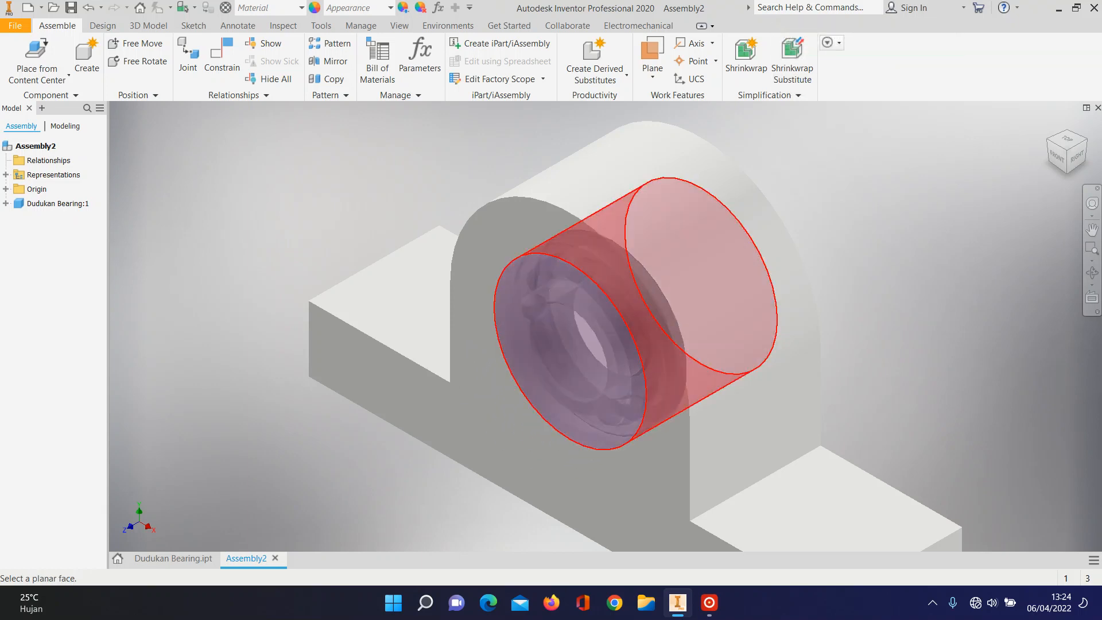
right_click(591, 317)
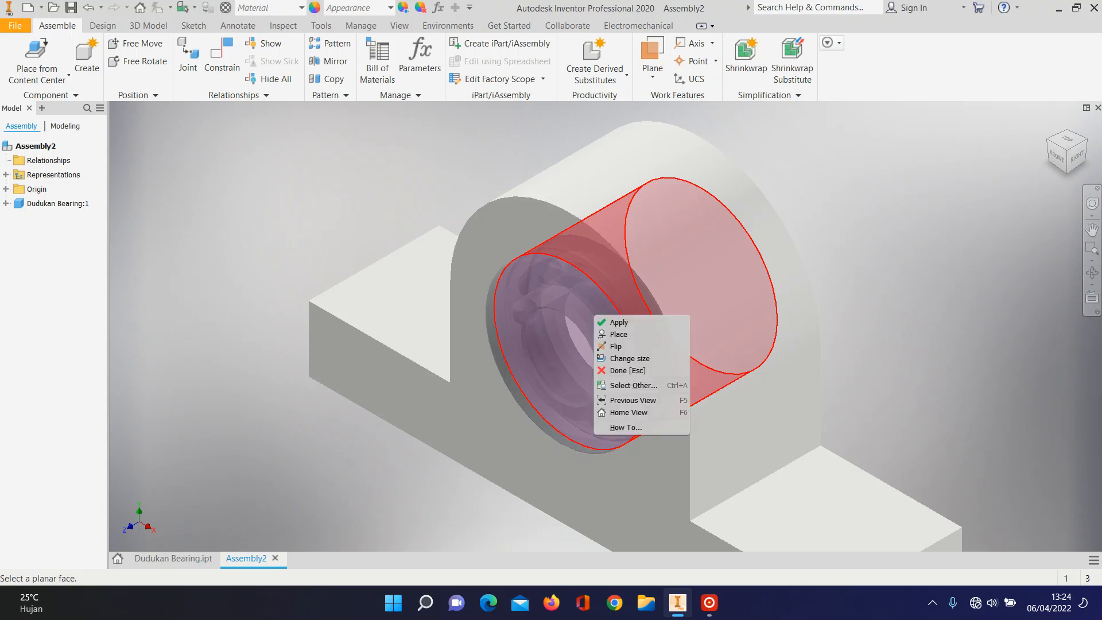
click(611, 322)
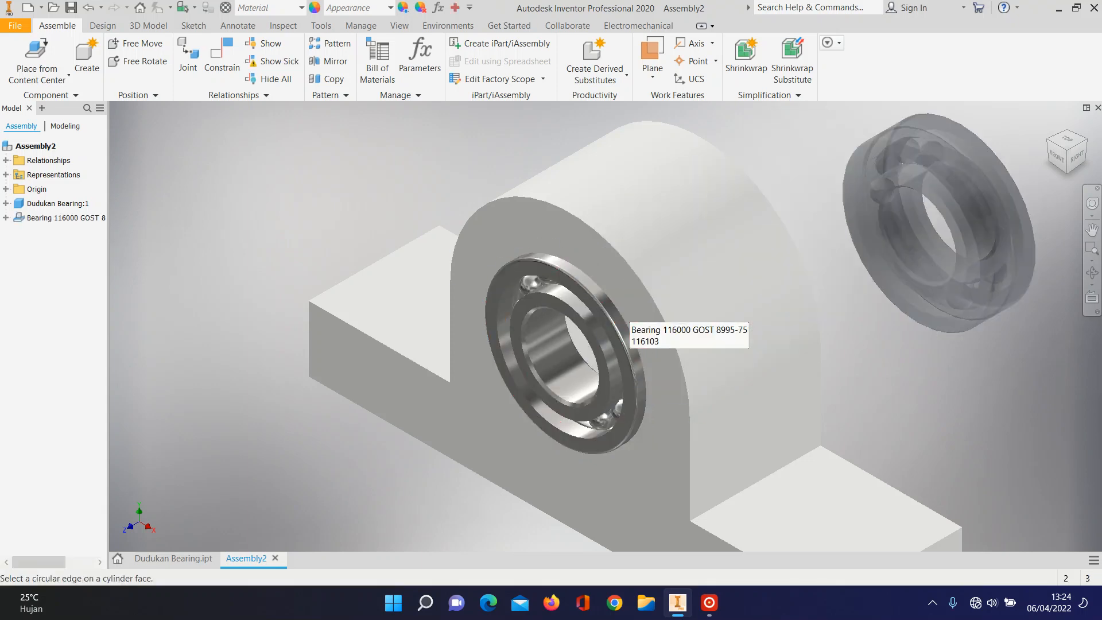
key(Escape)
drag(596, 255, 610, 231)
click(402, 195)
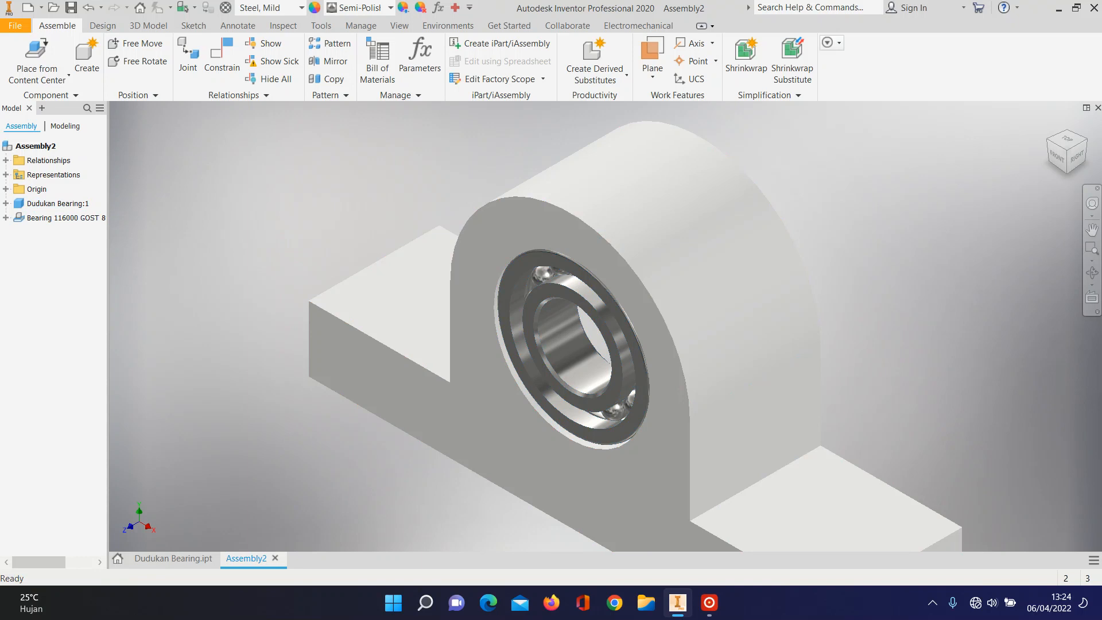
Step: Examine how the bearing sits in the bracket's bore from the front and rear sides
middle_drag(455, 339, 415, 308)
scroll(415, 308, up, 3)
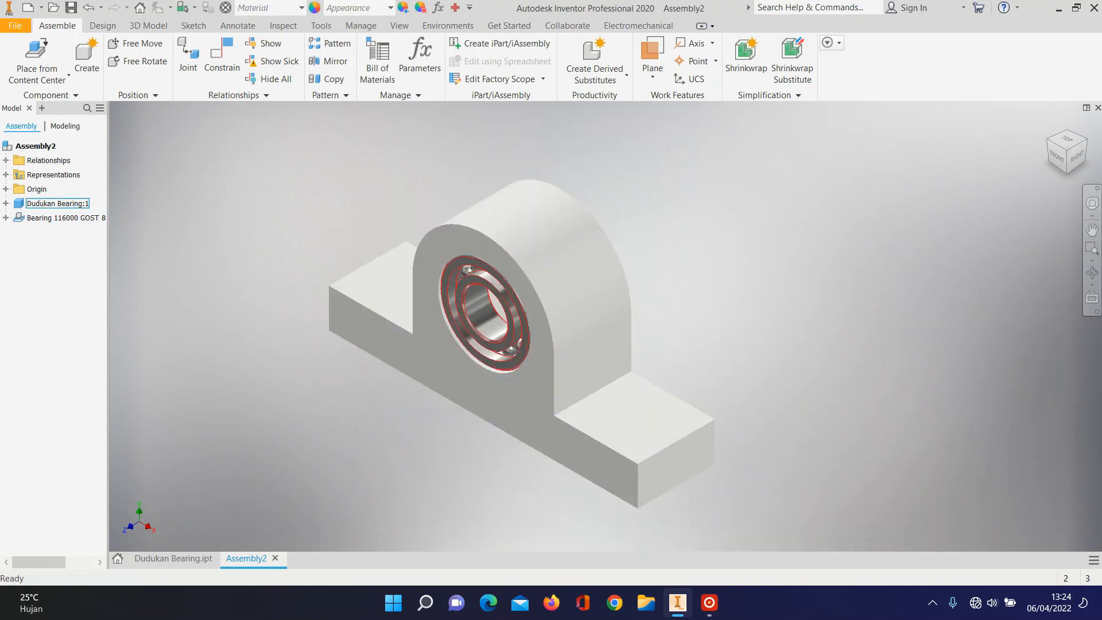
click(1083, 141)
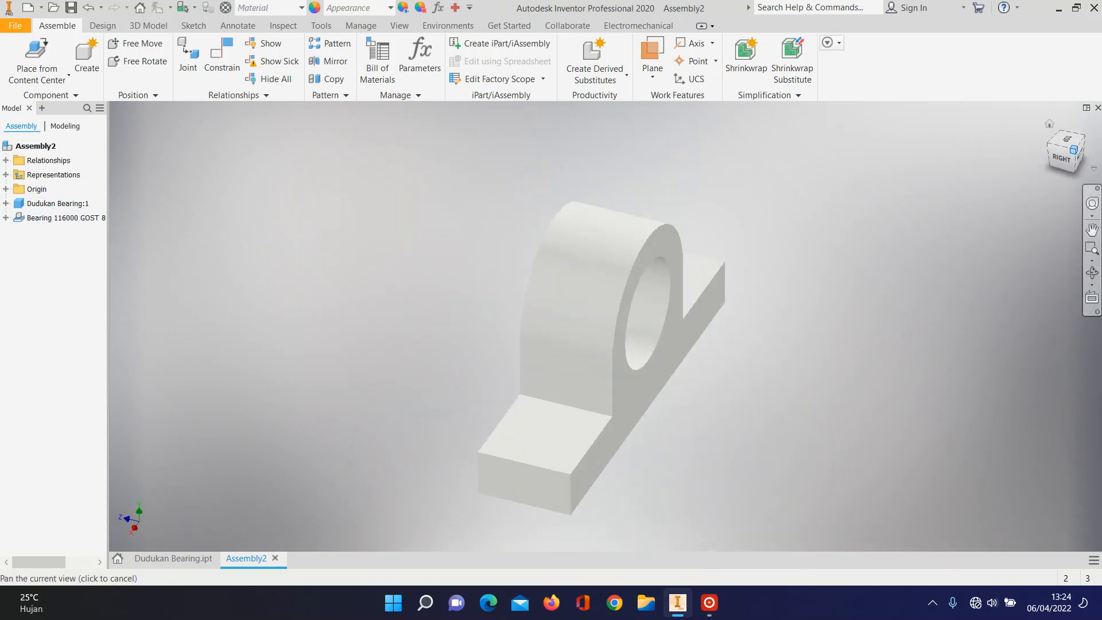
click(1083, 140)
click(1083, 141)
click(1083, 141)
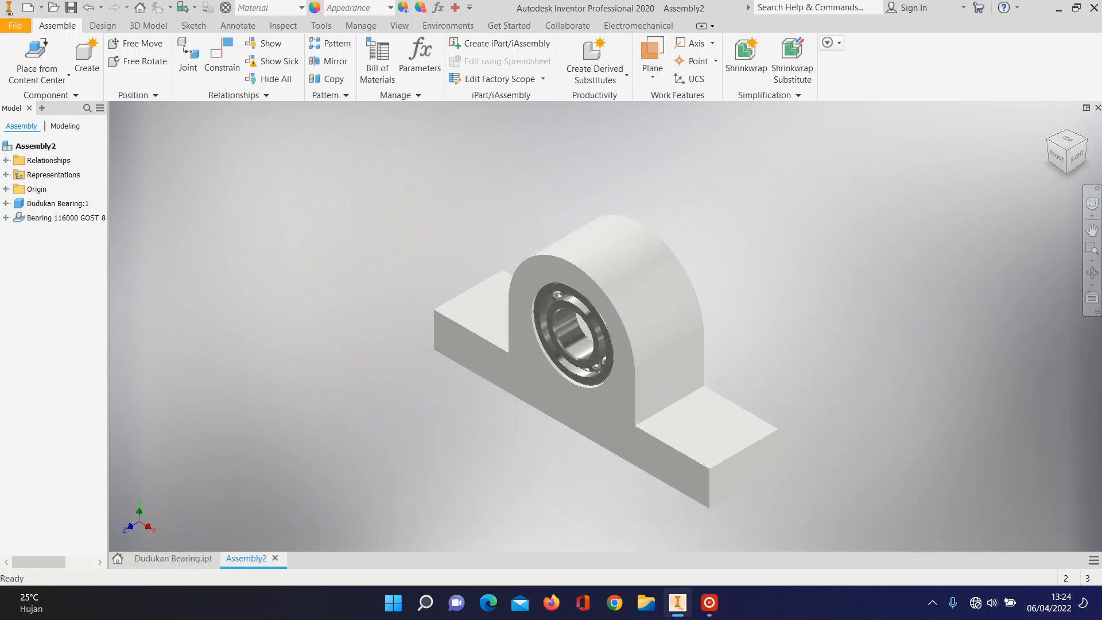
scroll(631, 314, down, 4)
scroll(631, 314, up, 3)
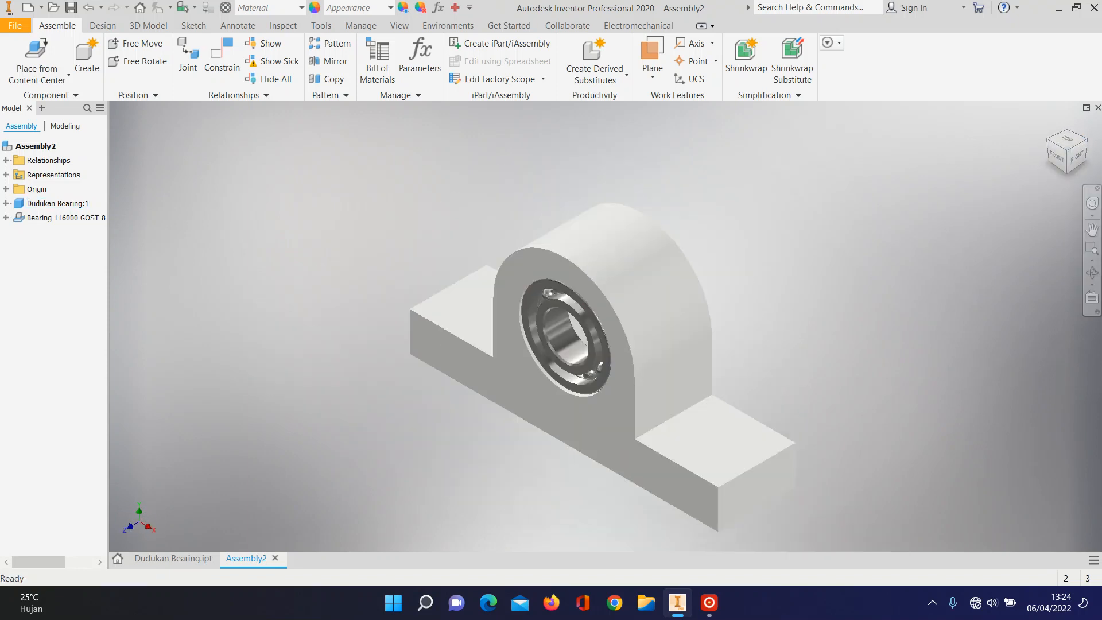
click(57, 204)
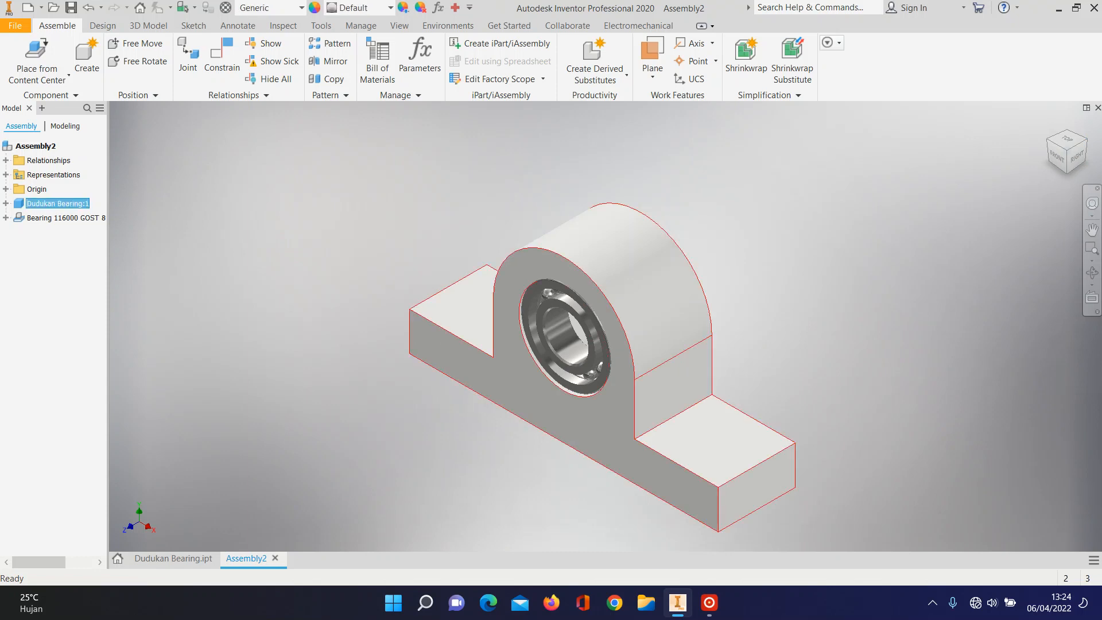
right_click(639, 224)
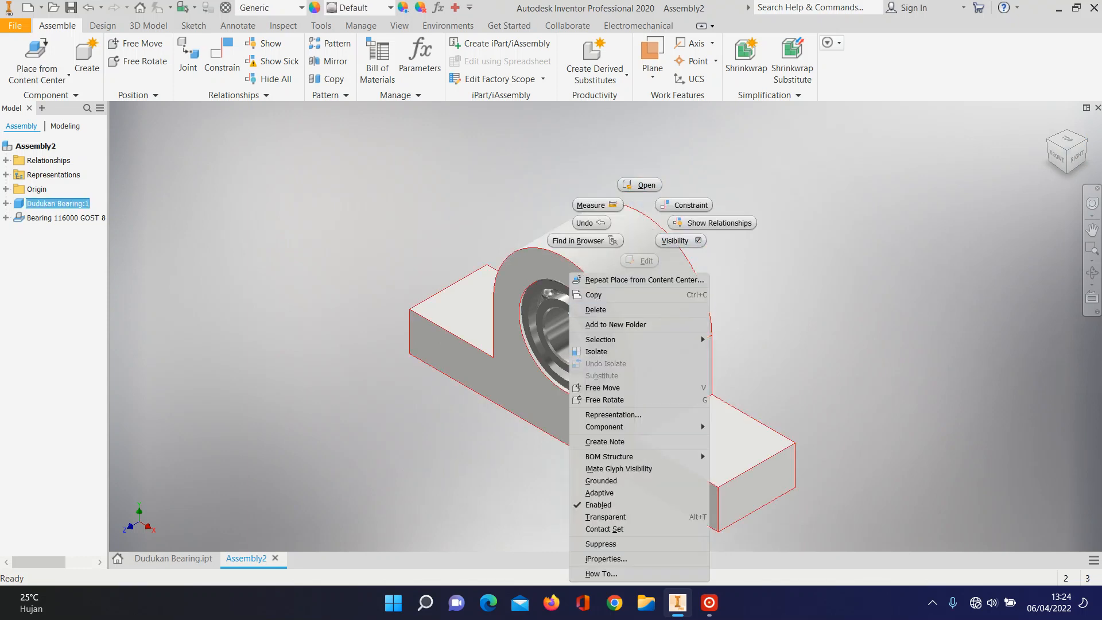
click(639, 185)
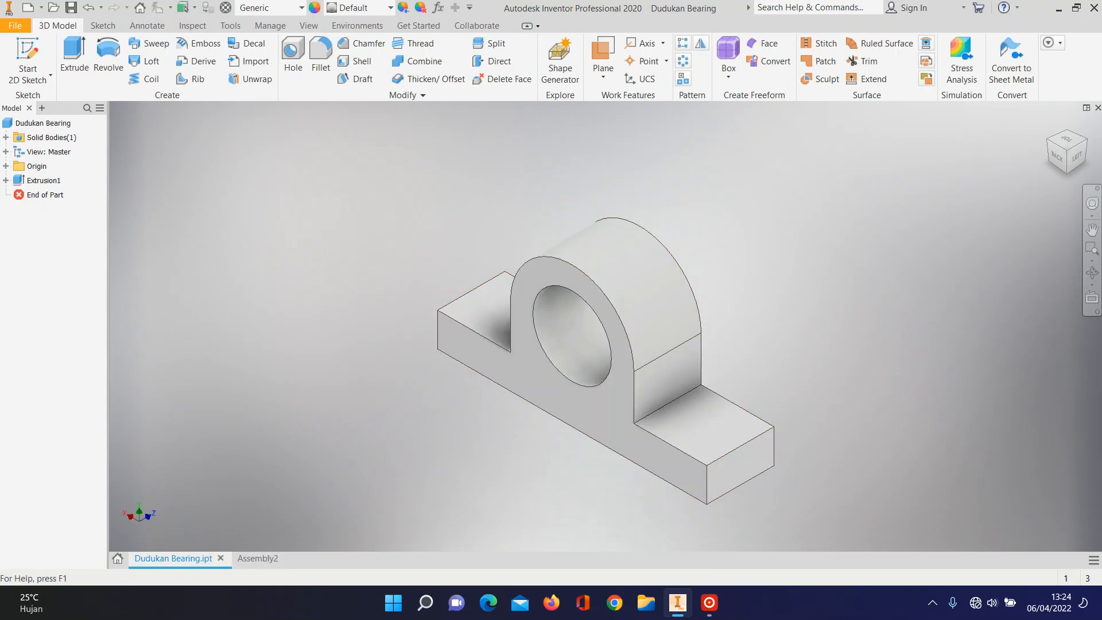
click(221, 558)
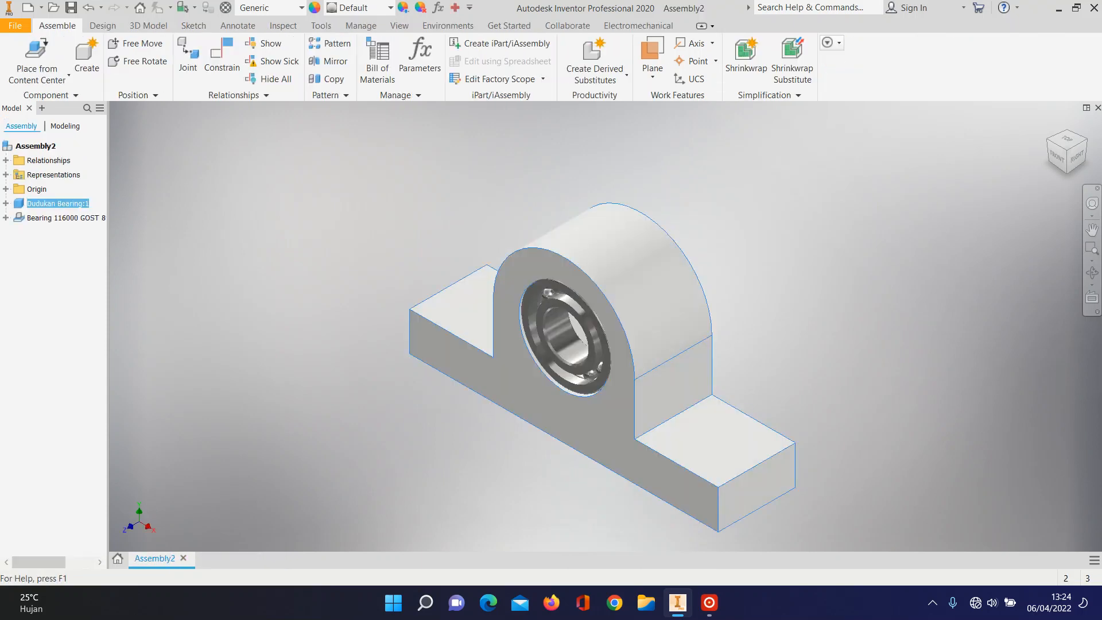
Step: Edit the Dudukan Bearing part in place within the assembly and set the extrusion distance of Extrusion1 to 15 mm
right_click(651, 226)
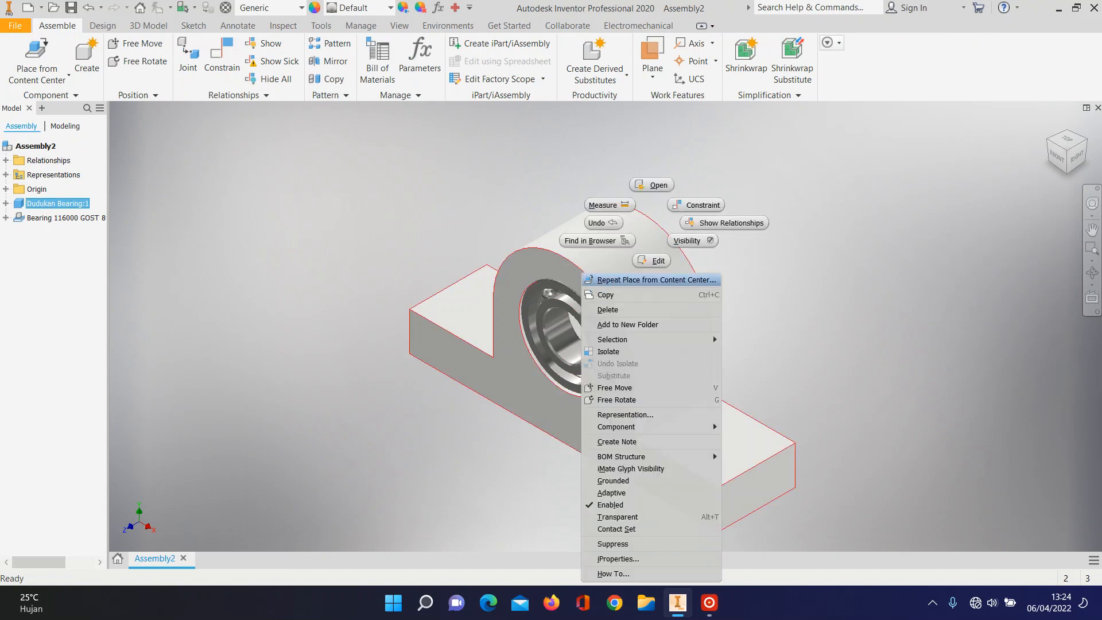
click(652, 260)
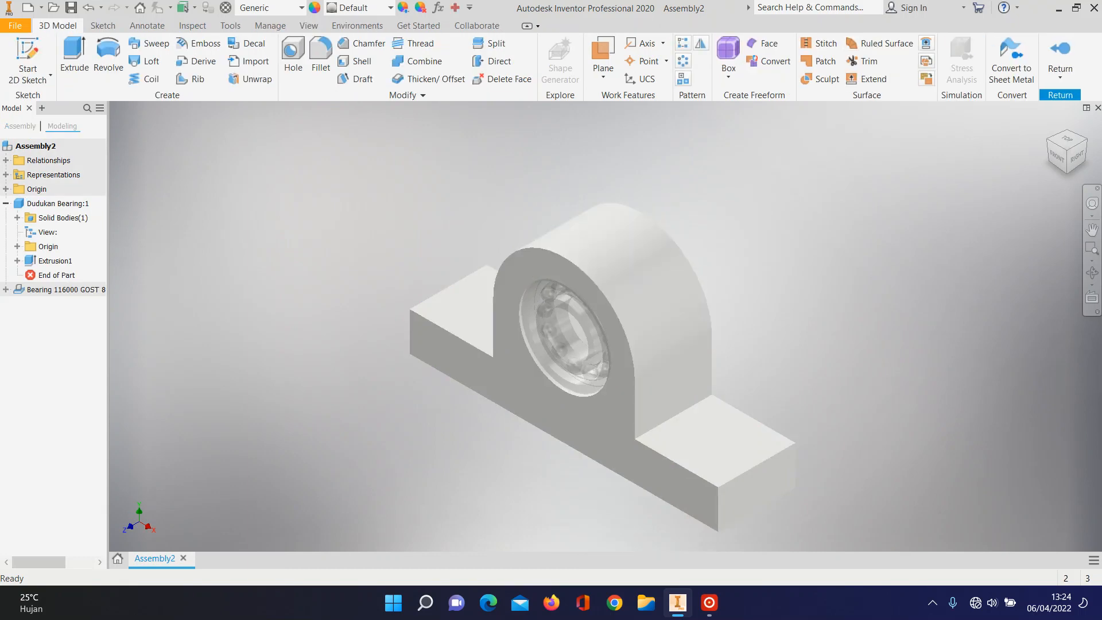
right_click(56, 260)
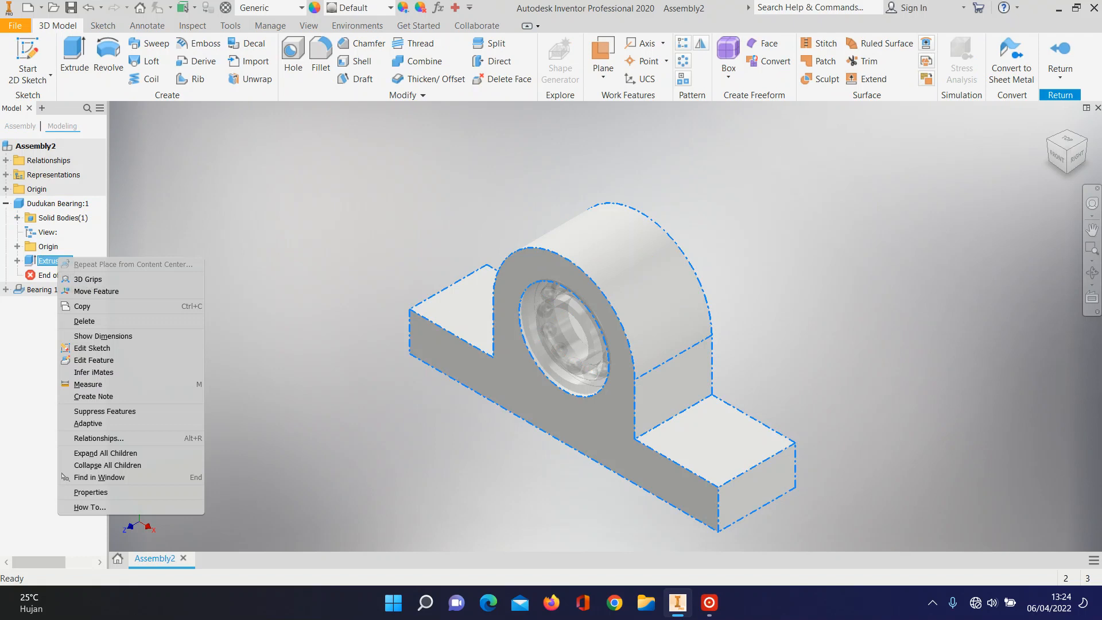
click(93, 360)
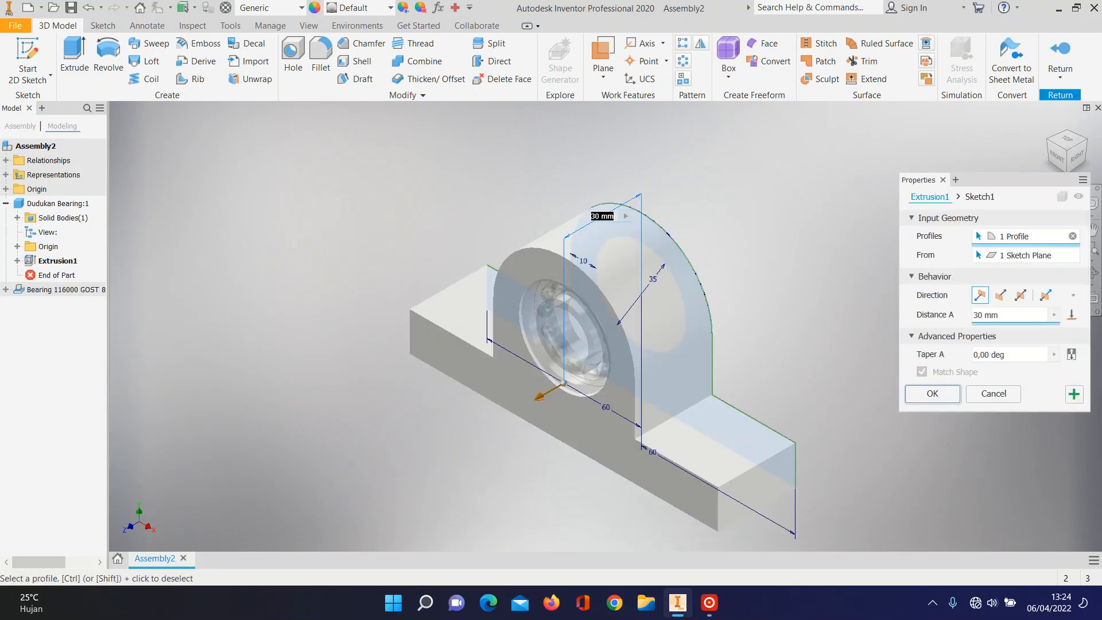
click(1000, 315)
text(15)
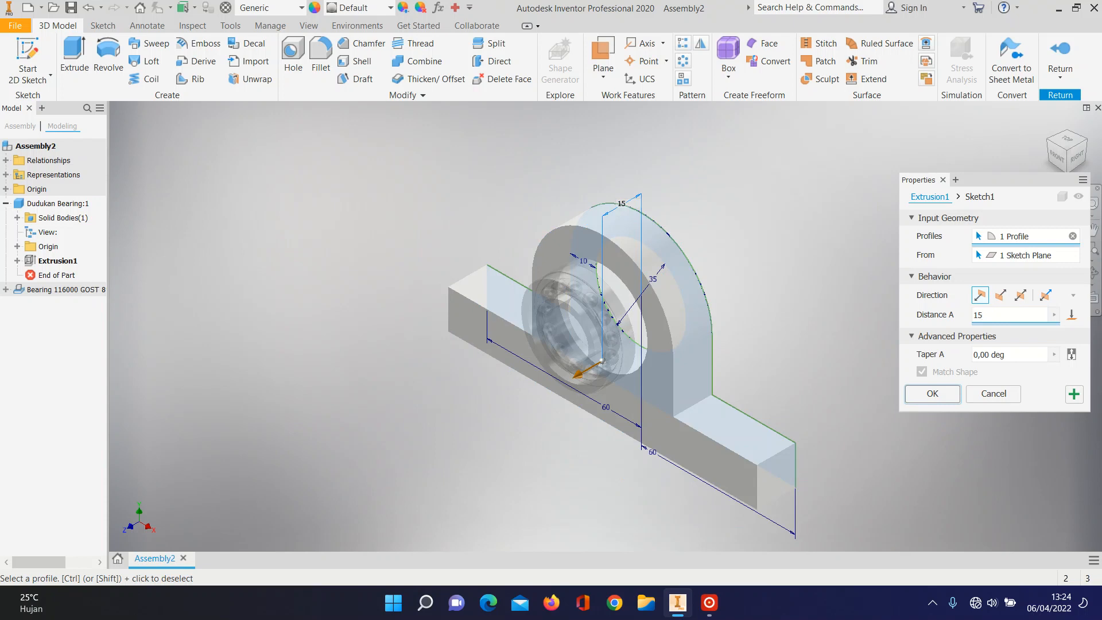
key(Return)
Step: Set the extrusion distance of Extrusion1 to 20 mm and return to the assembly
click(1084, 139)
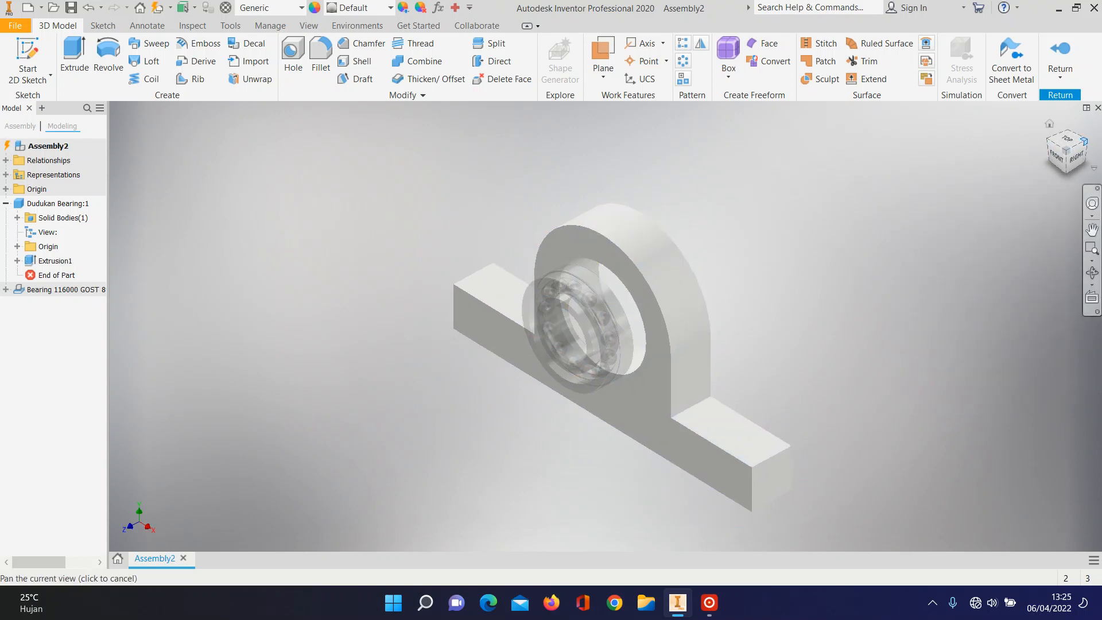
click(1084, 139)
click(1084, 141)
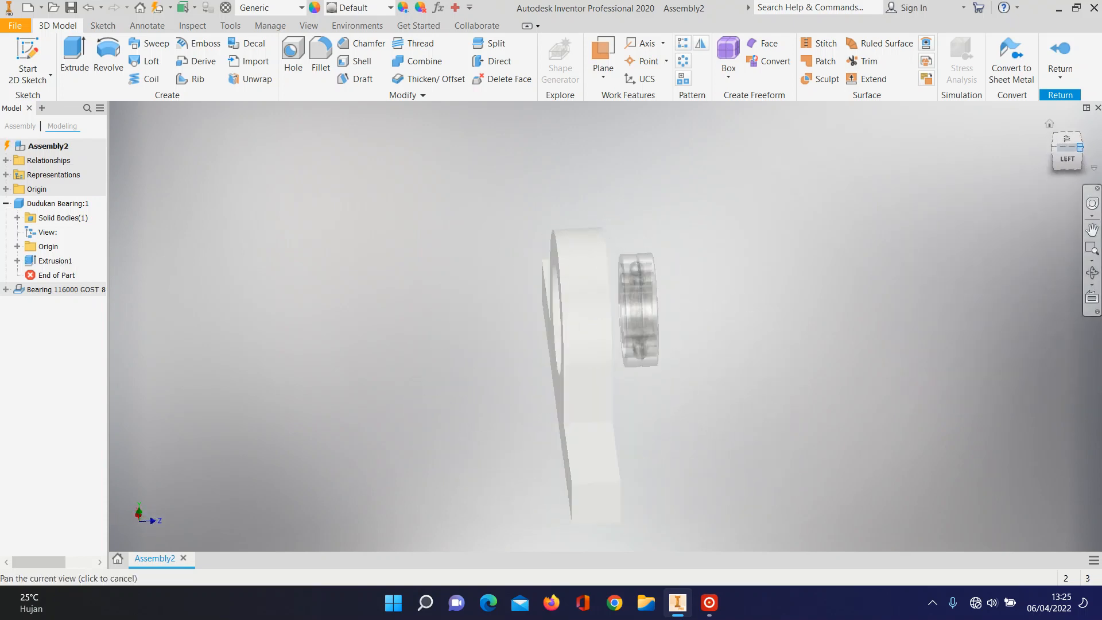
right_click(55, 260)
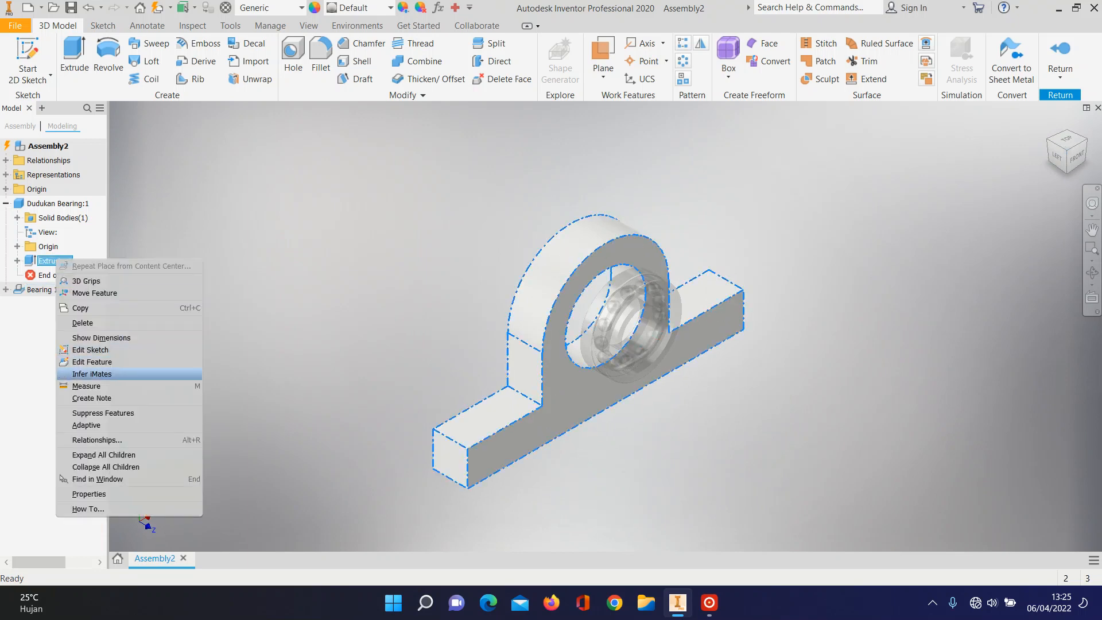
click(86, 374)
double_click(985, 314)
text(20)
key(Return)
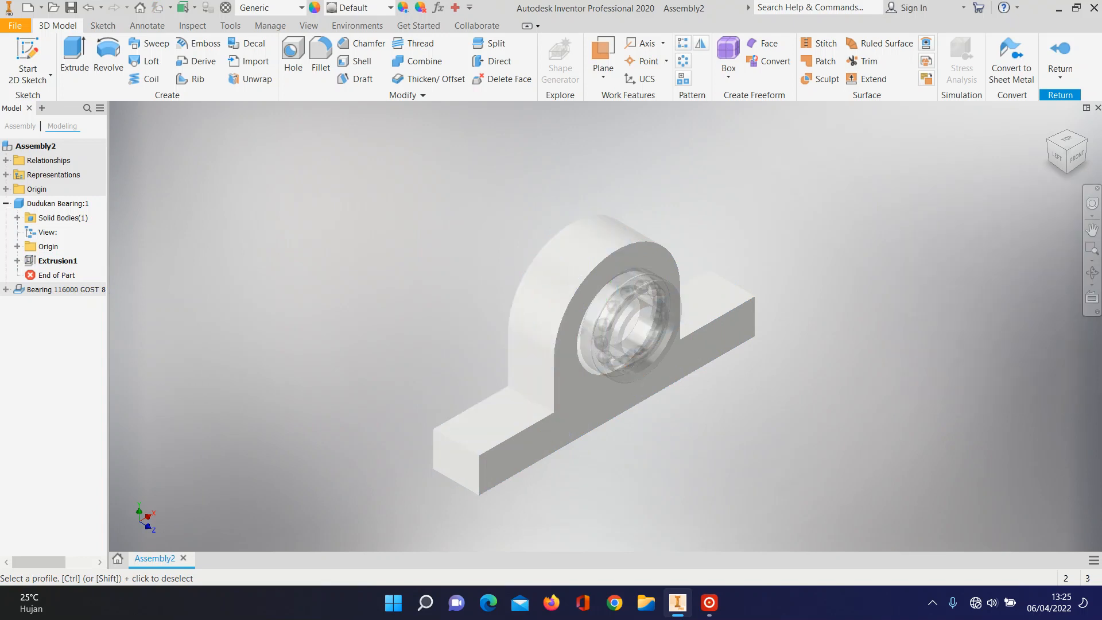
click(1049, 140)
click(1060, 51)
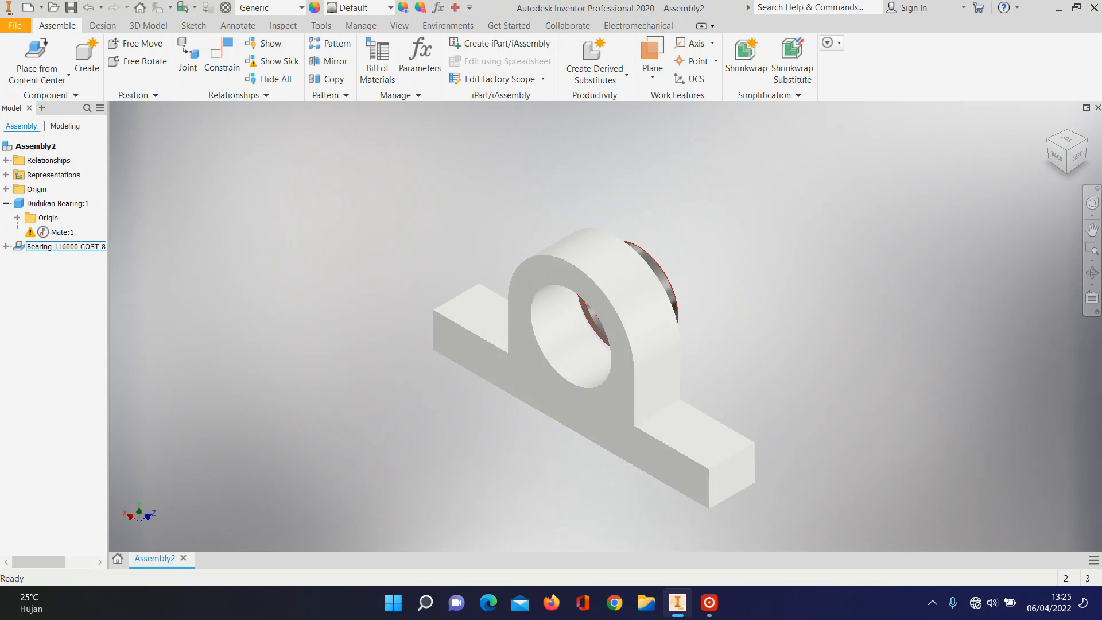
Step: Pull the bearing out of the bore and try to constrain its inner ring face flush with the bracket's face at 0 mm offset
drag(658, 265, 752, 268)
click(222, 58)
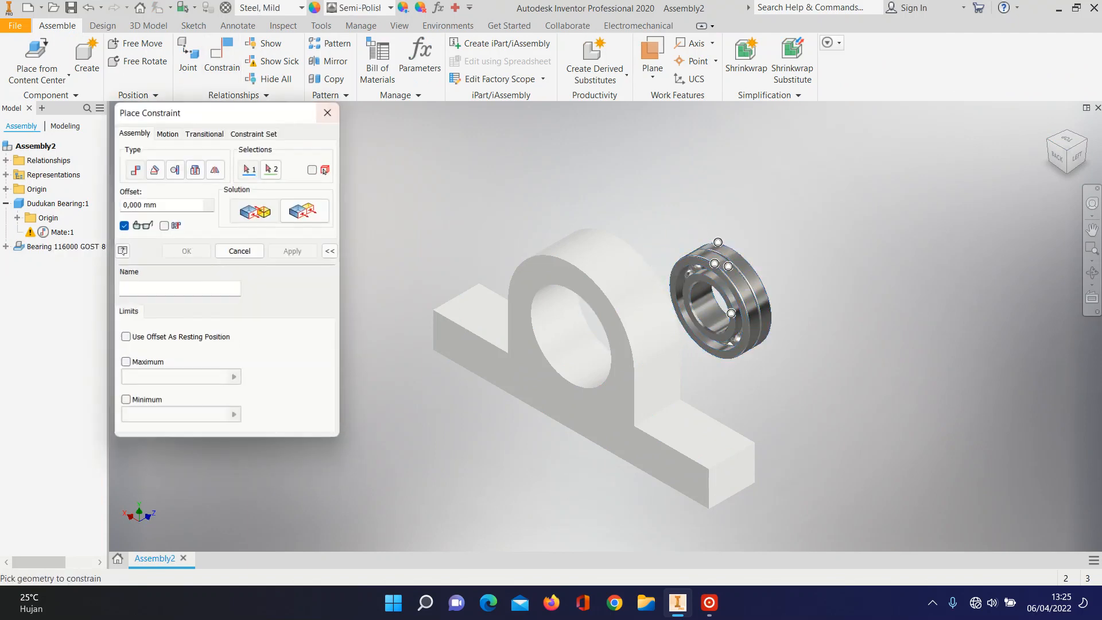
scroll(720, 285, down, 3)
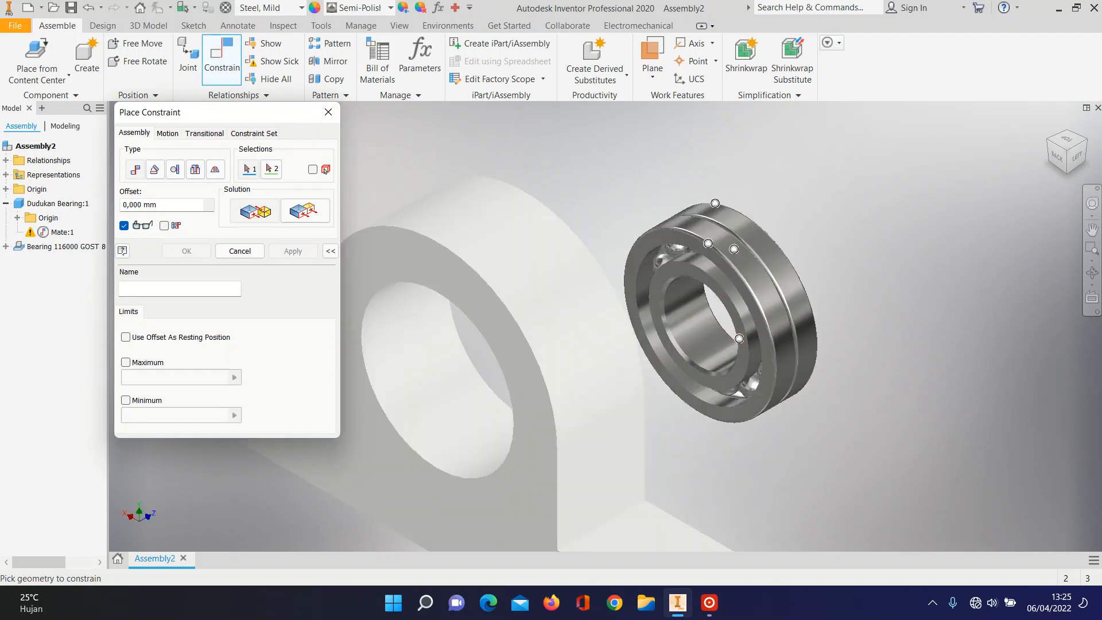
click(680, 268)
scroll(677, 271, down, 2)
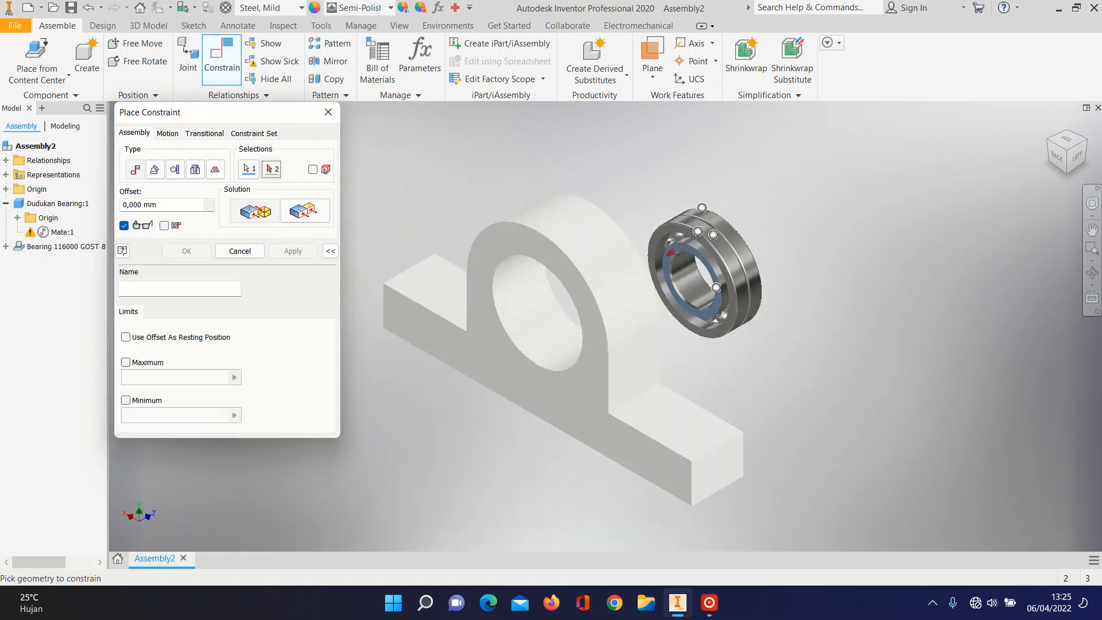
click(585, 353)
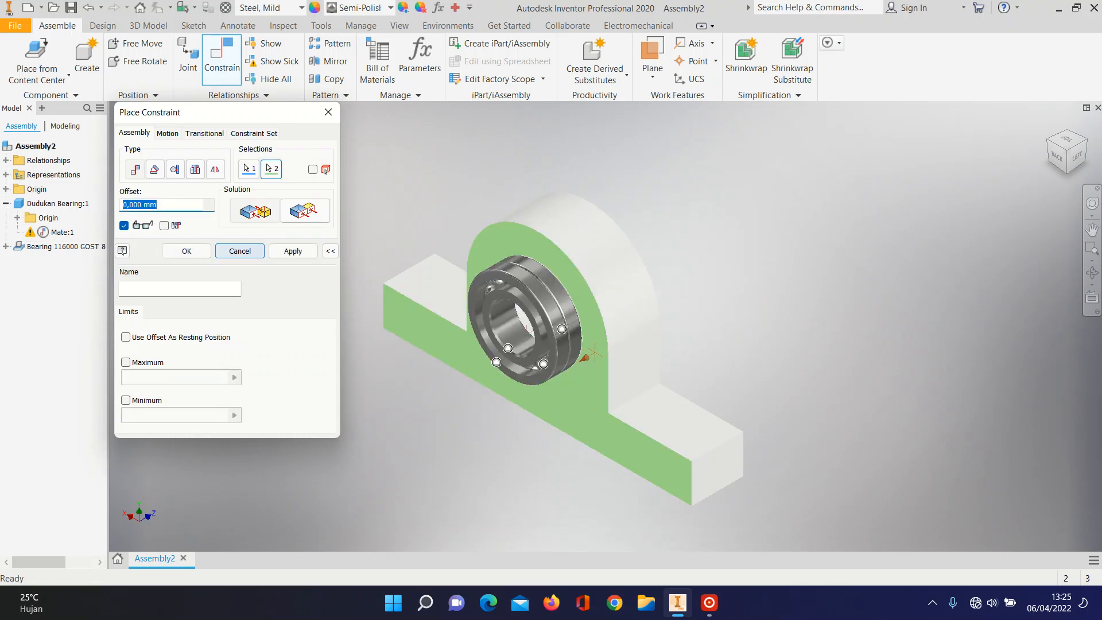
click(304, 211)
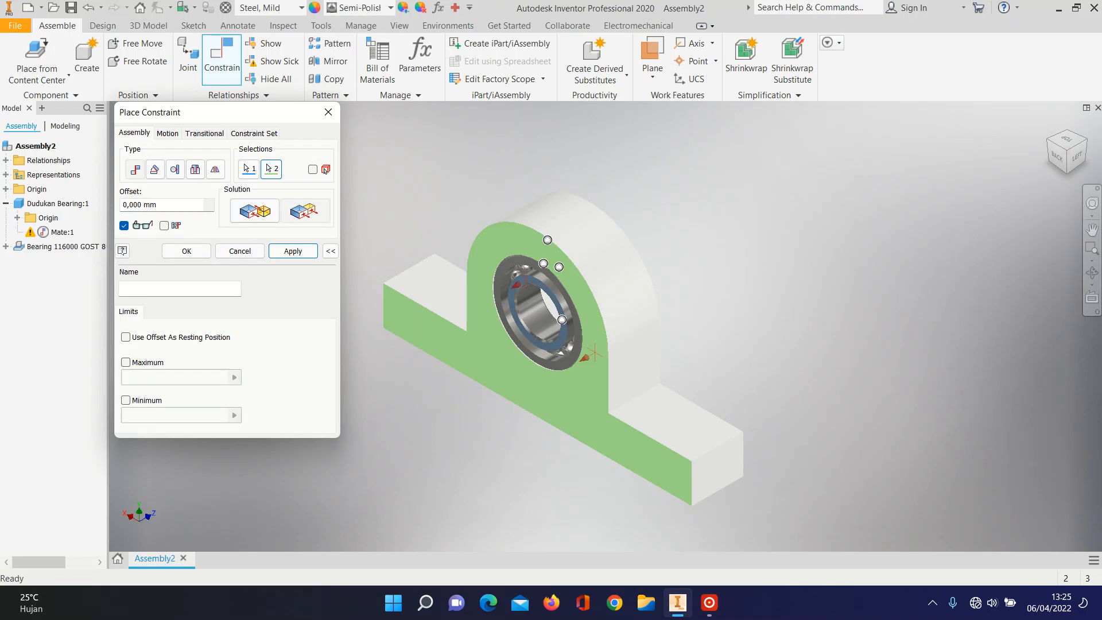
click(186, 251)
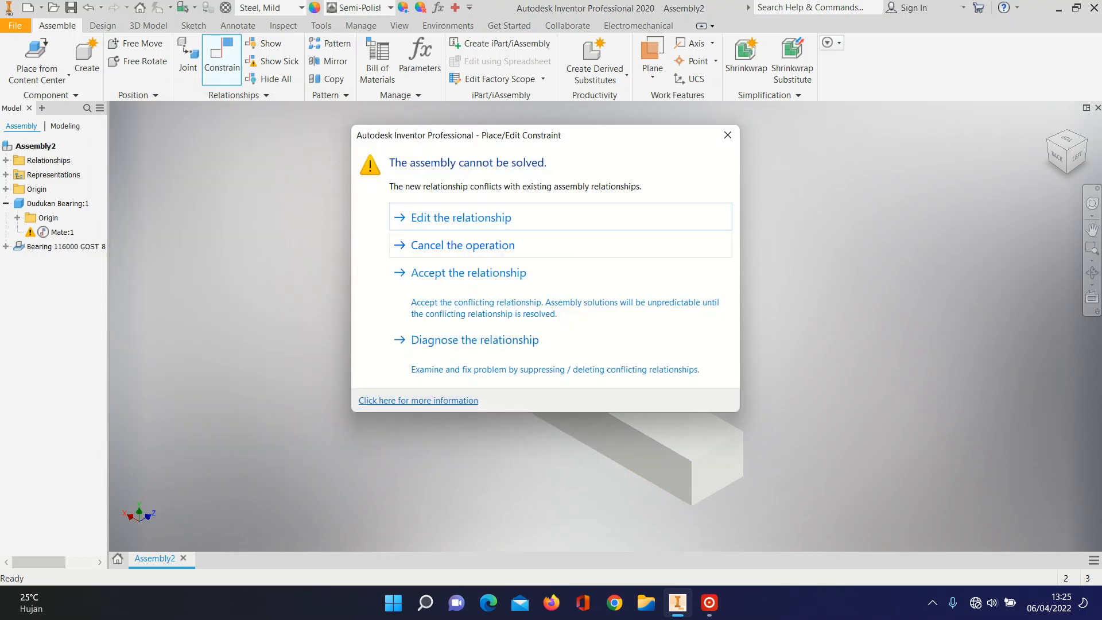
click(727, 134)
Step: Delete the conflicting Mate:1 constraint and constrain the bearing's inner ring face flush with the bracket's face at 0 mm offset
right_click(60, 231)
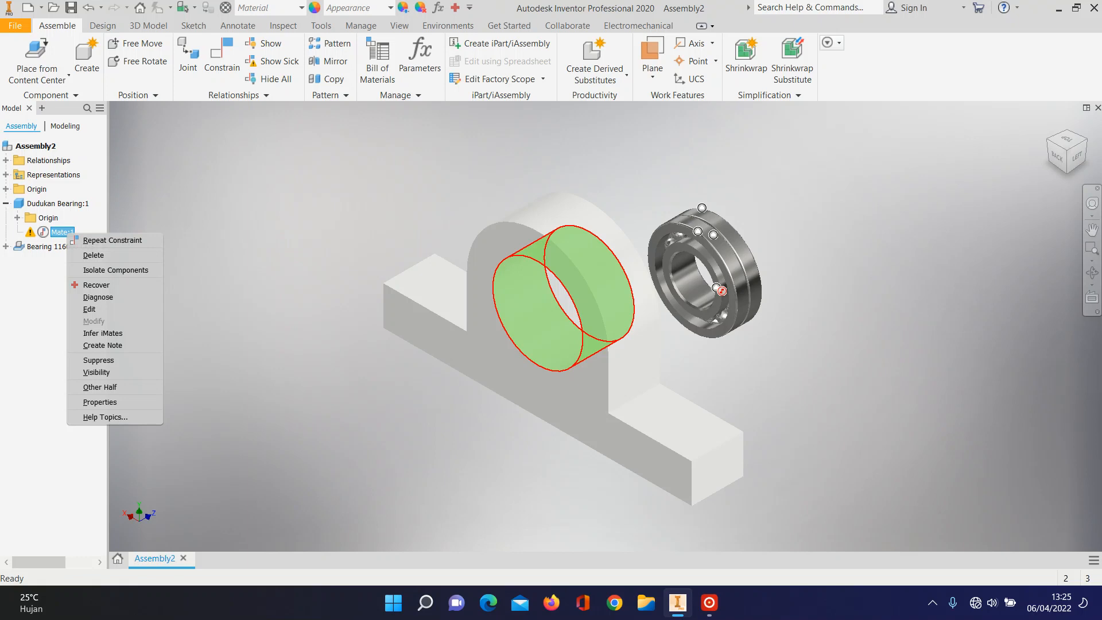
click(93, 255)
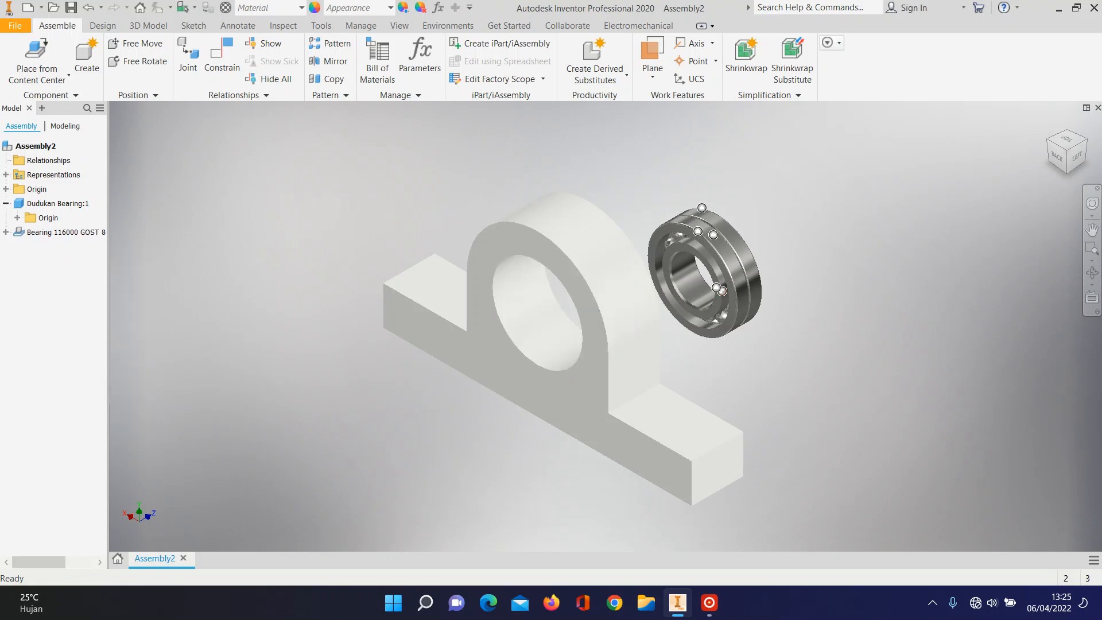
key(c)
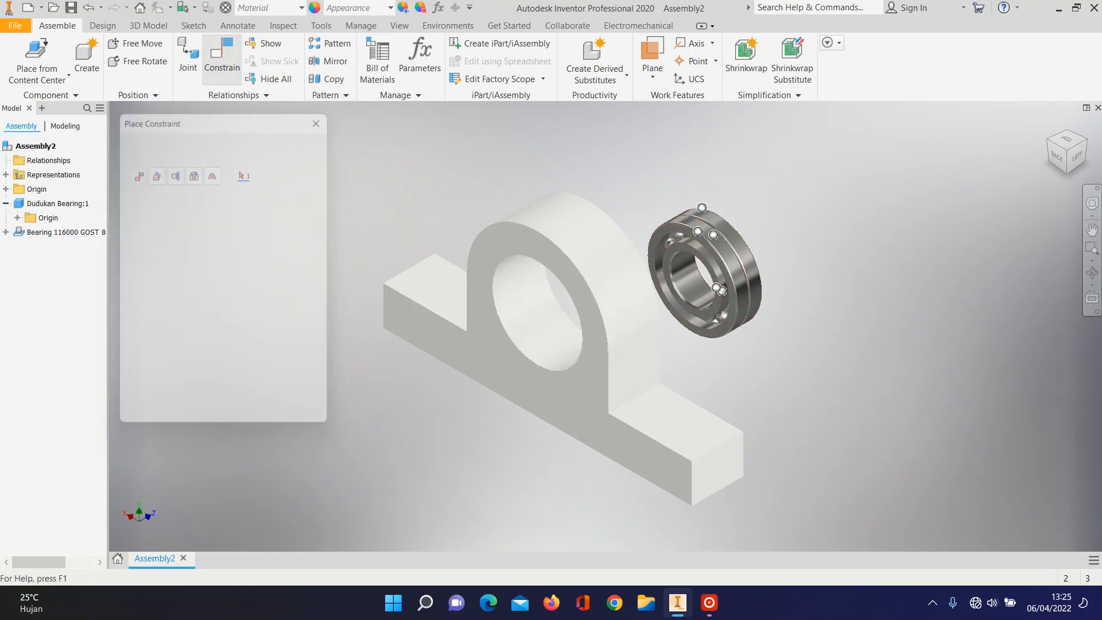
scroll(701, 244, up, 3)
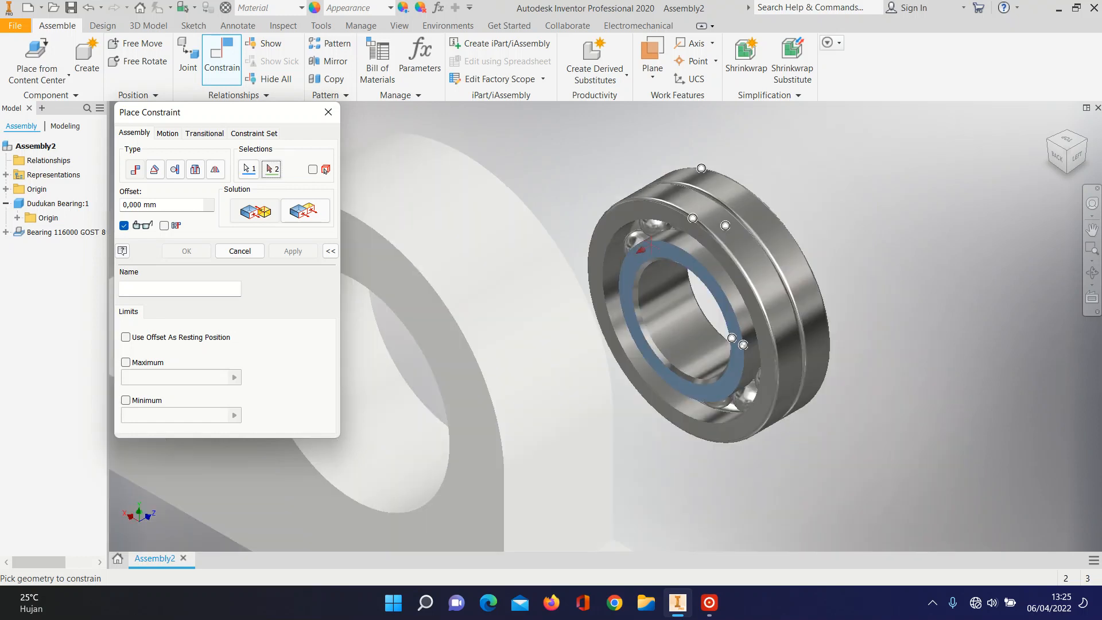
click(461, 386)
middle_drag(460, 386, 680, 342)
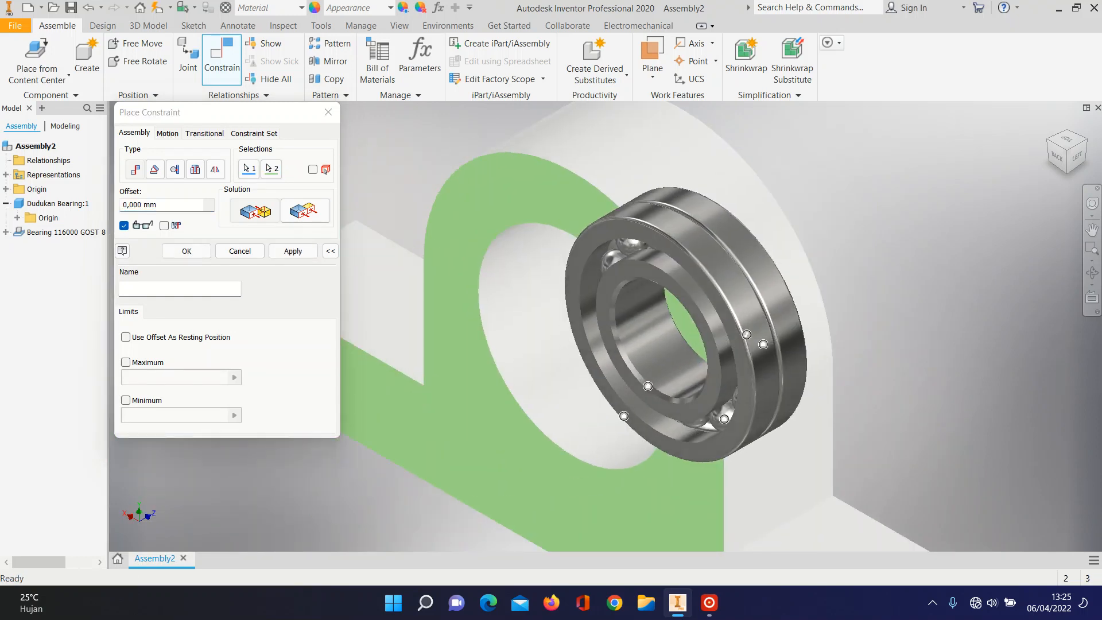
click(305, 211)
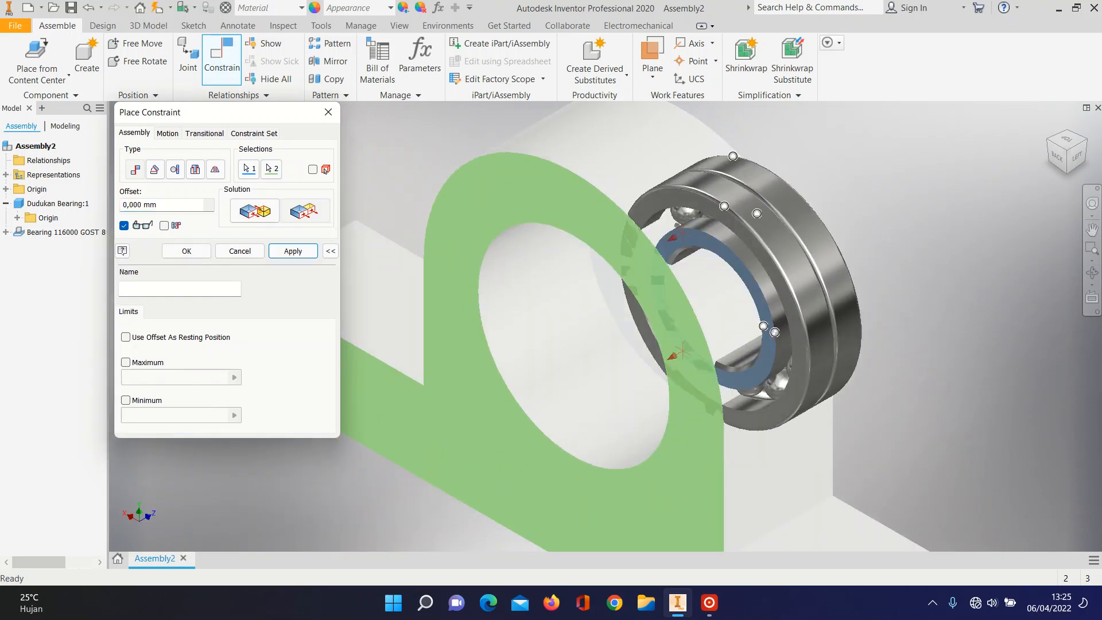
key(Return)
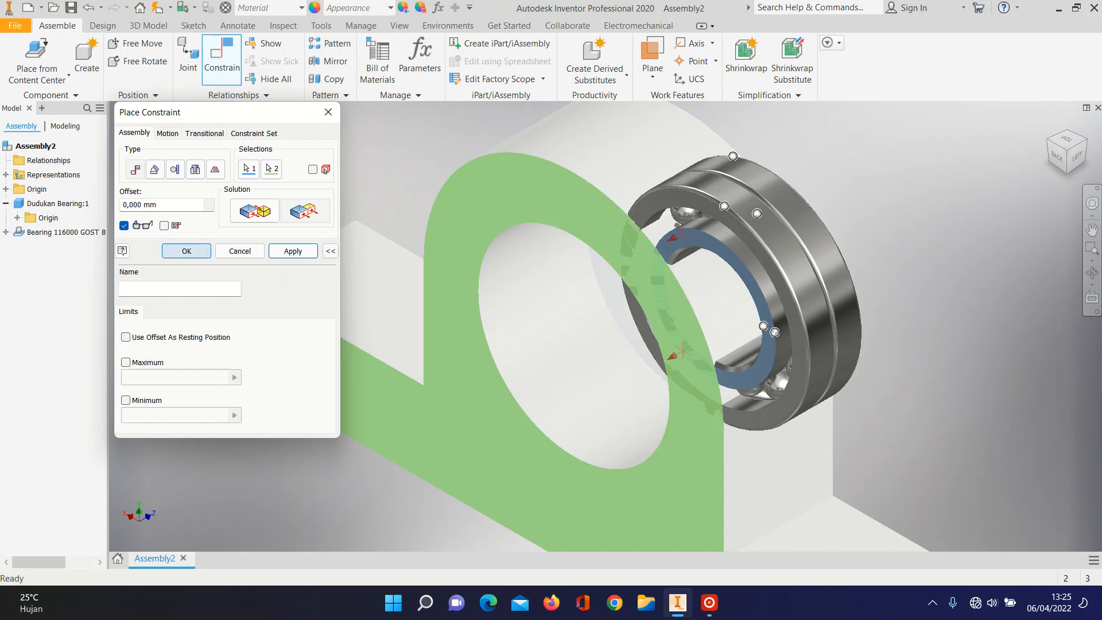
Step: Constrain the bearing's axis to the axis of the bracket's bore with a 0 mm offset mate
key(c)
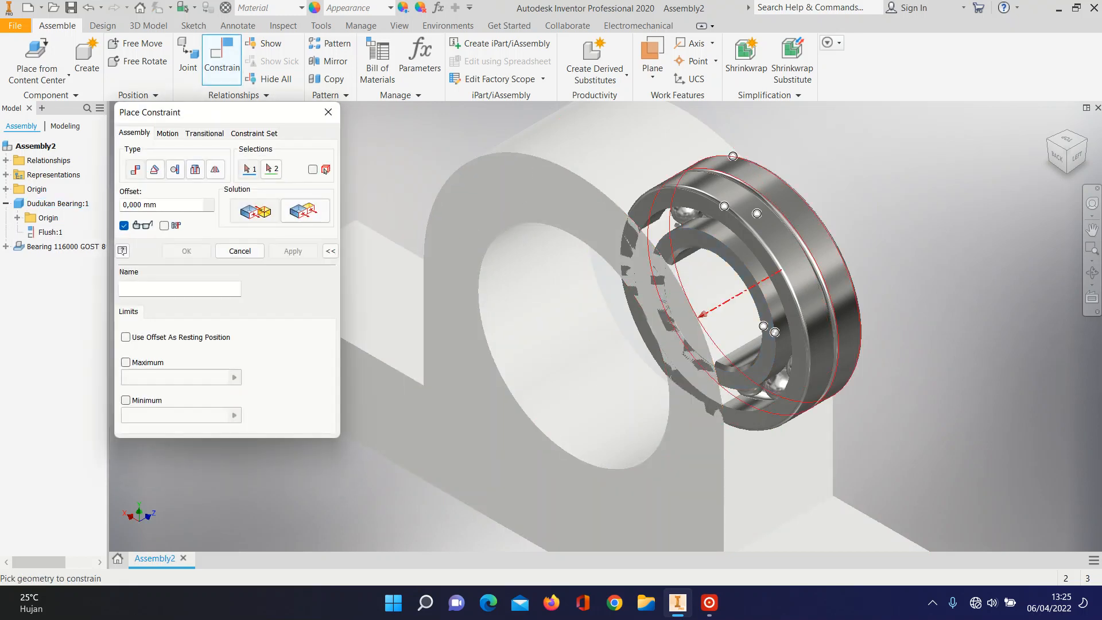
click(811, 229)
click(556, 350)
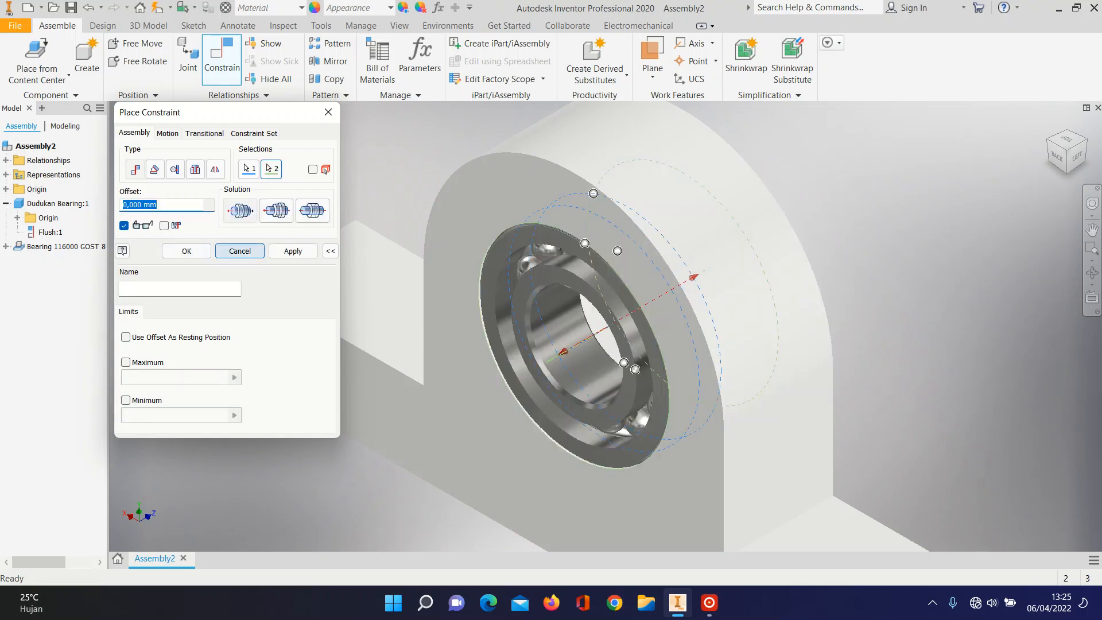
click(186, 251)
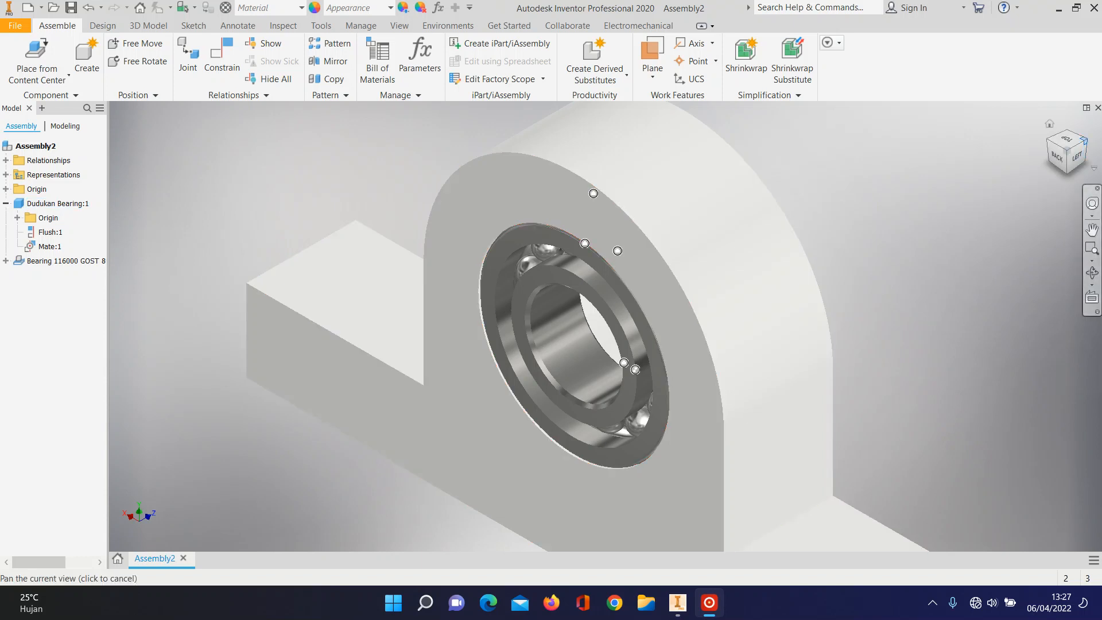
Step: Examine the bearing's seating in the bore from both faces of the bracket
click(1083, 141)
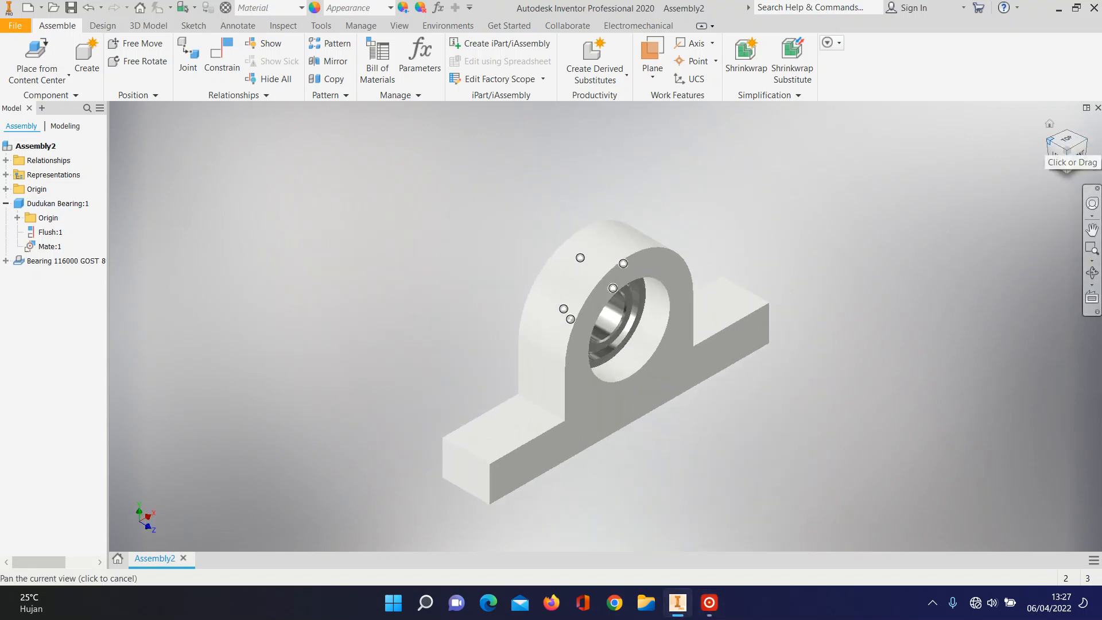
click(1049, 140)
click(1049, 140)
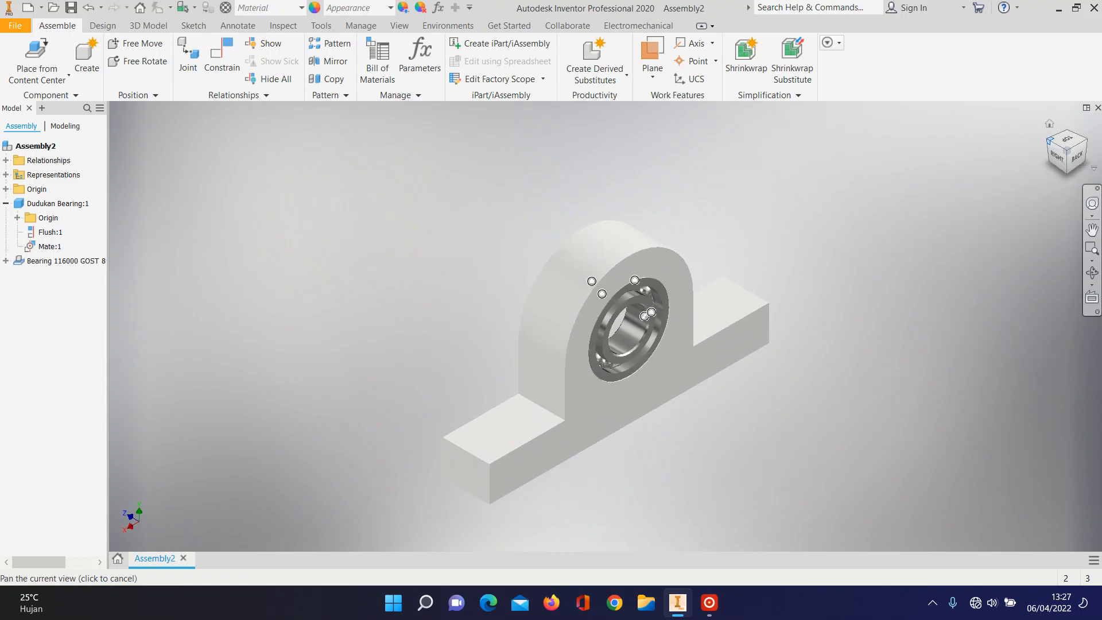
click(1085, 140)
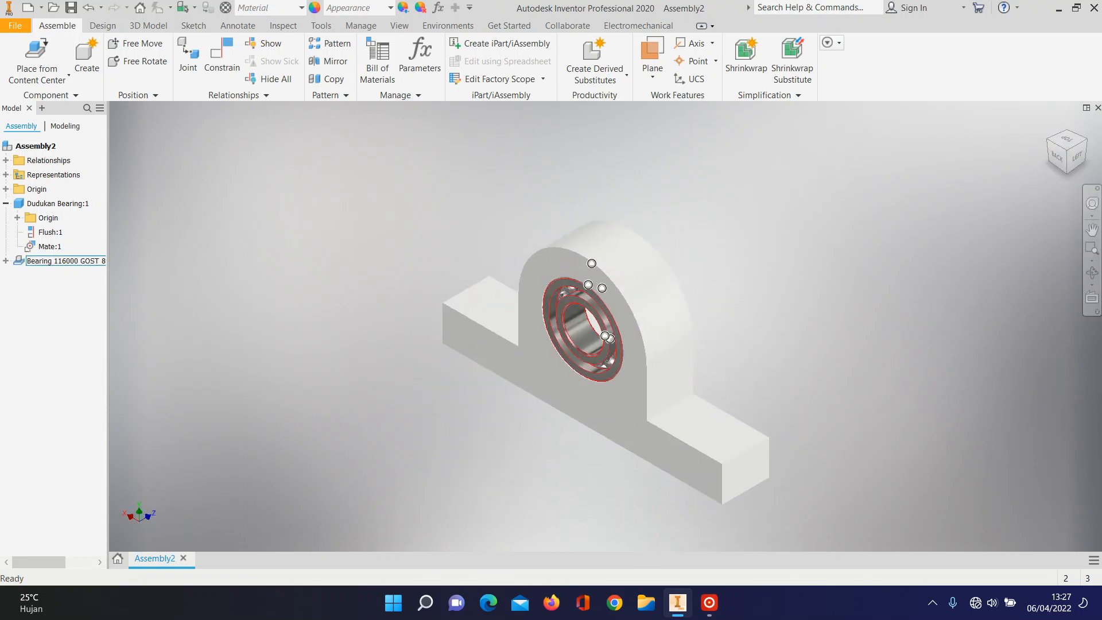
scroll(584, 315, down, 3)
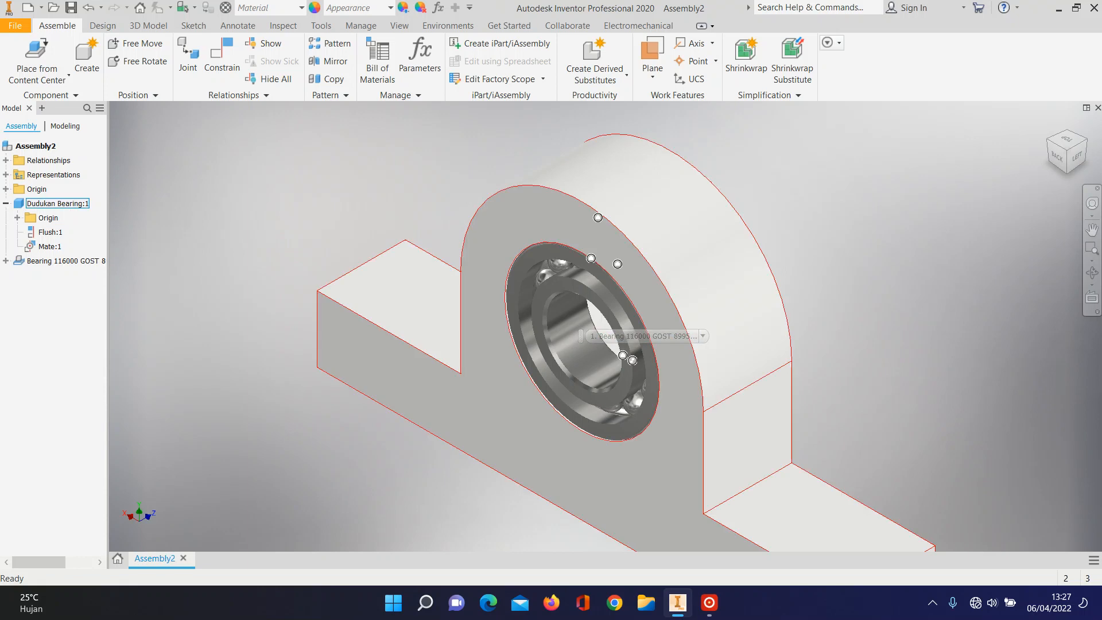
click(1084, 139)
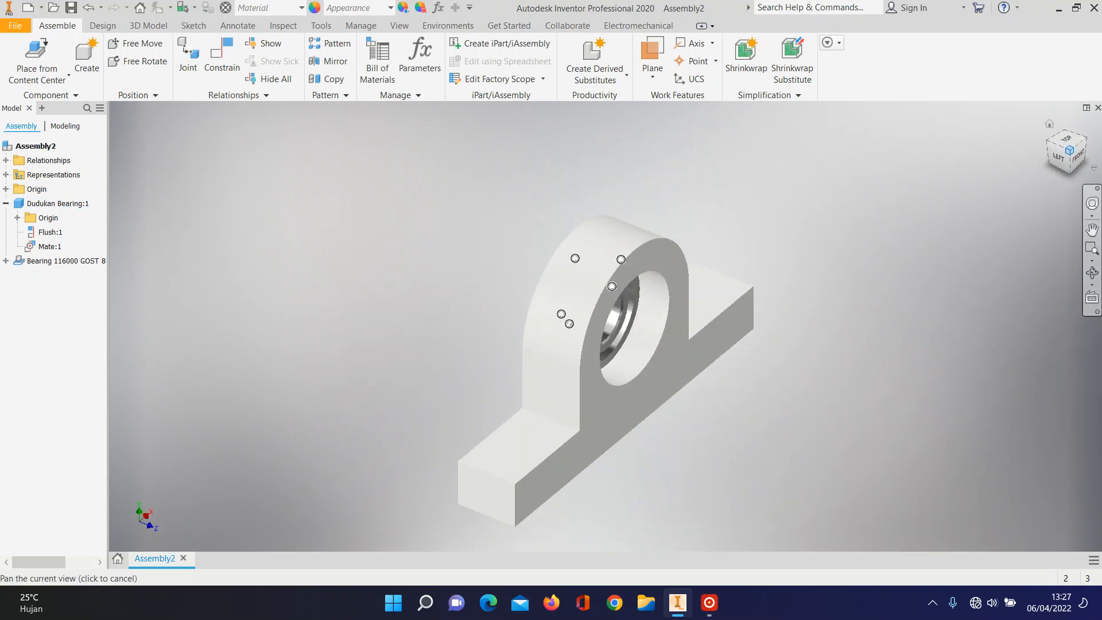
click(1084, 138)
click(1085, 139)
click(1085, 139)
scroll(640, 323, down, 3)
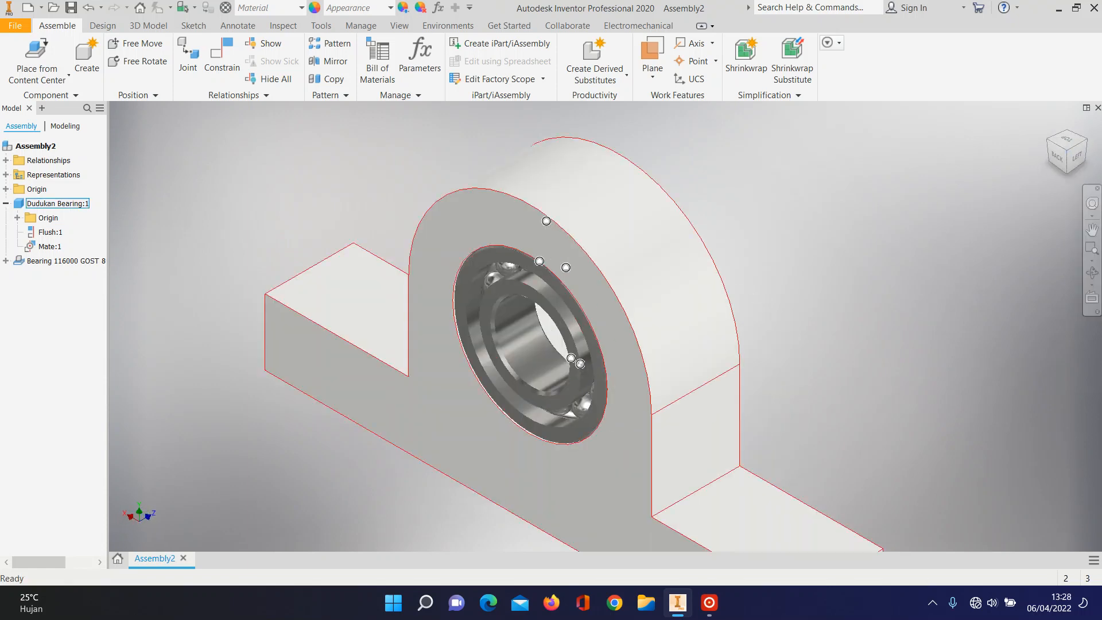
Step: Edit the bracket in place, chamfer both circular edges of the bore by 2 mm and return to the assembly
right_click(633, 217)
click(634, 245)
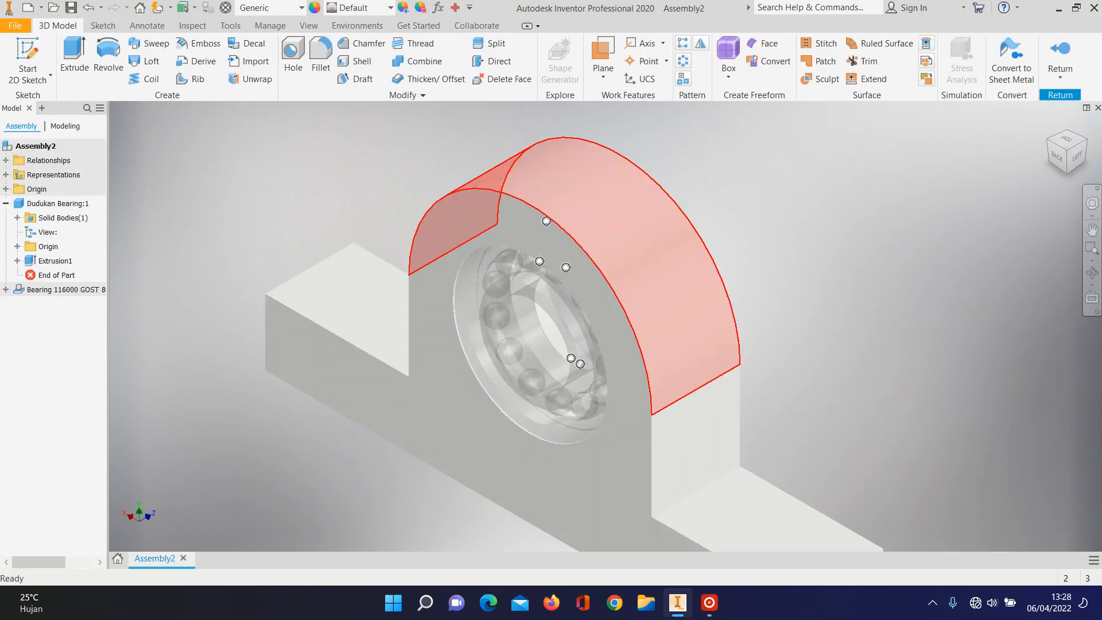
click(361, 43)
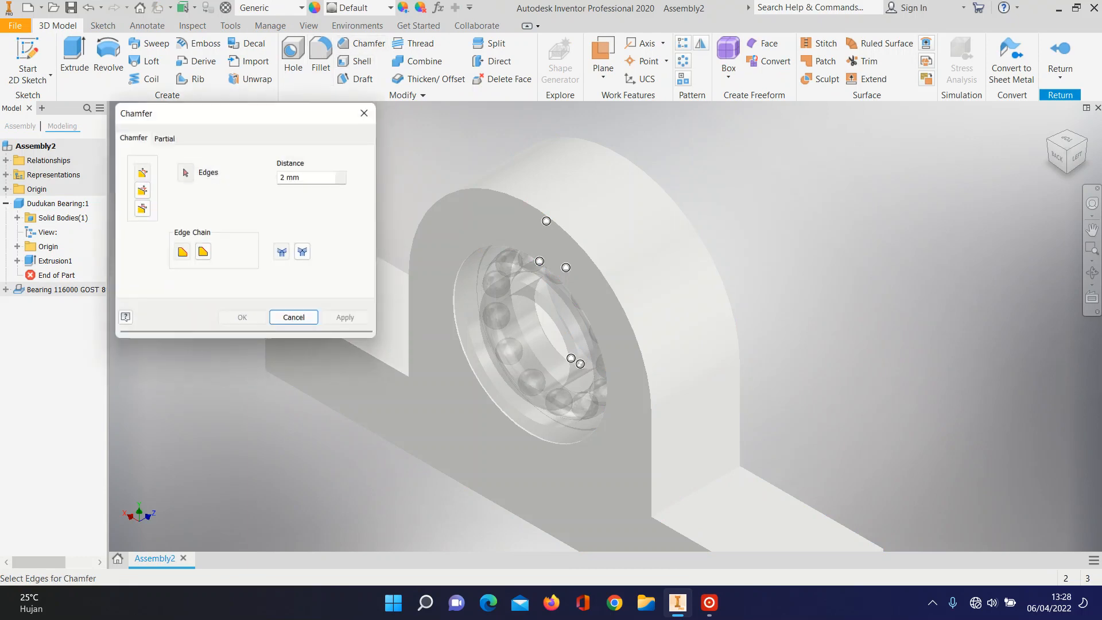
click(606, 389)
click(1086, 137)
click(591, 352)
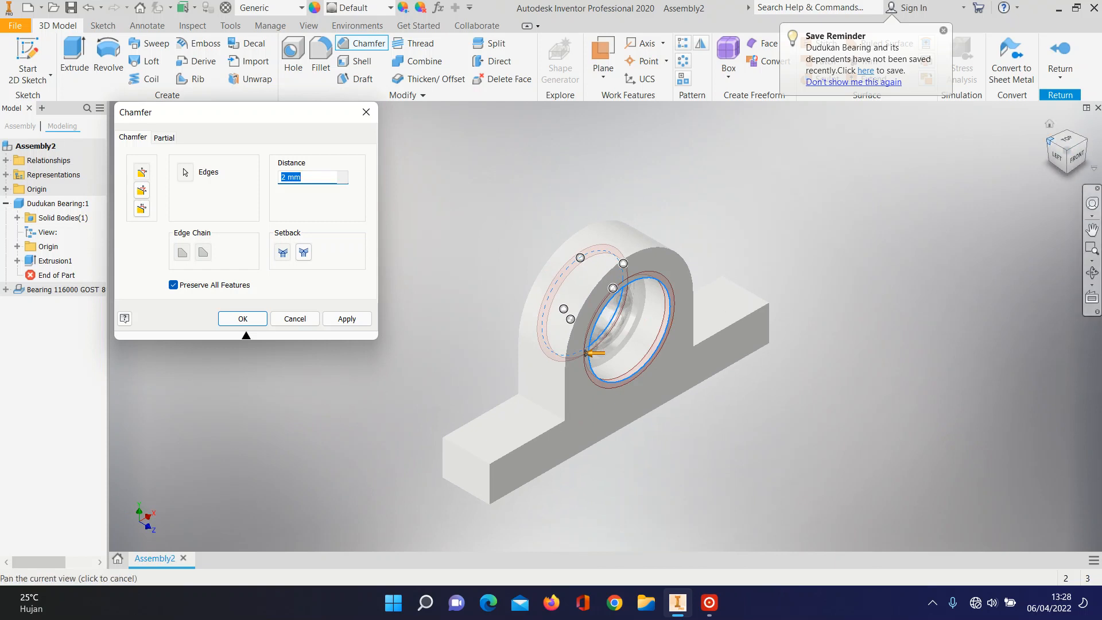
click(1047, 137)
scroll(668, 328, down, 3)
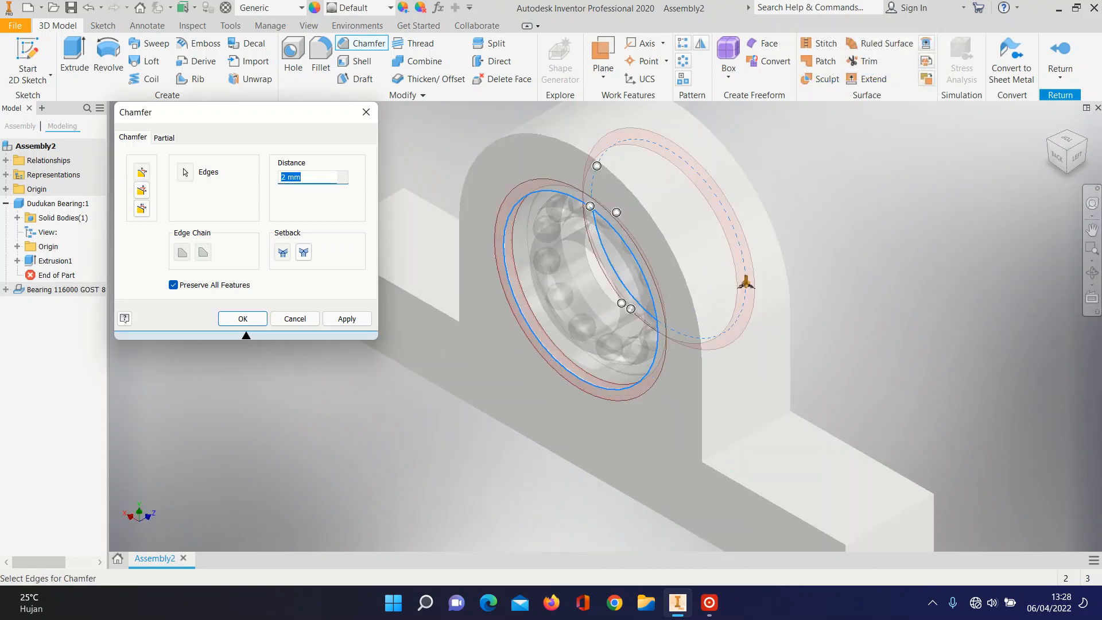
click(242, 318)
scroll(608, 275, up, 3)
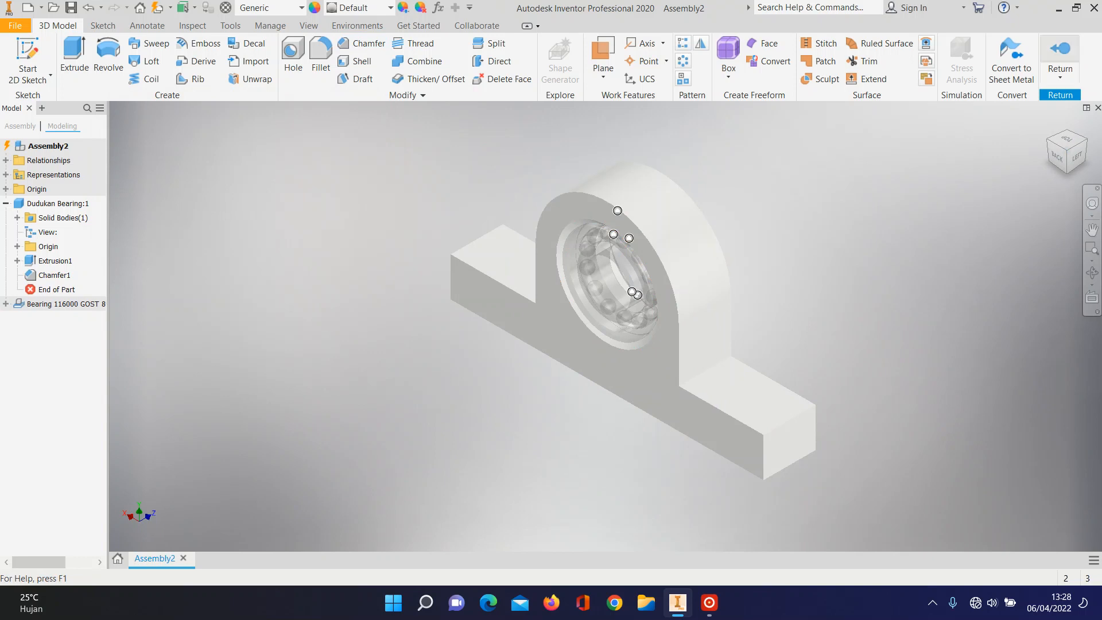
click(1060, 55)
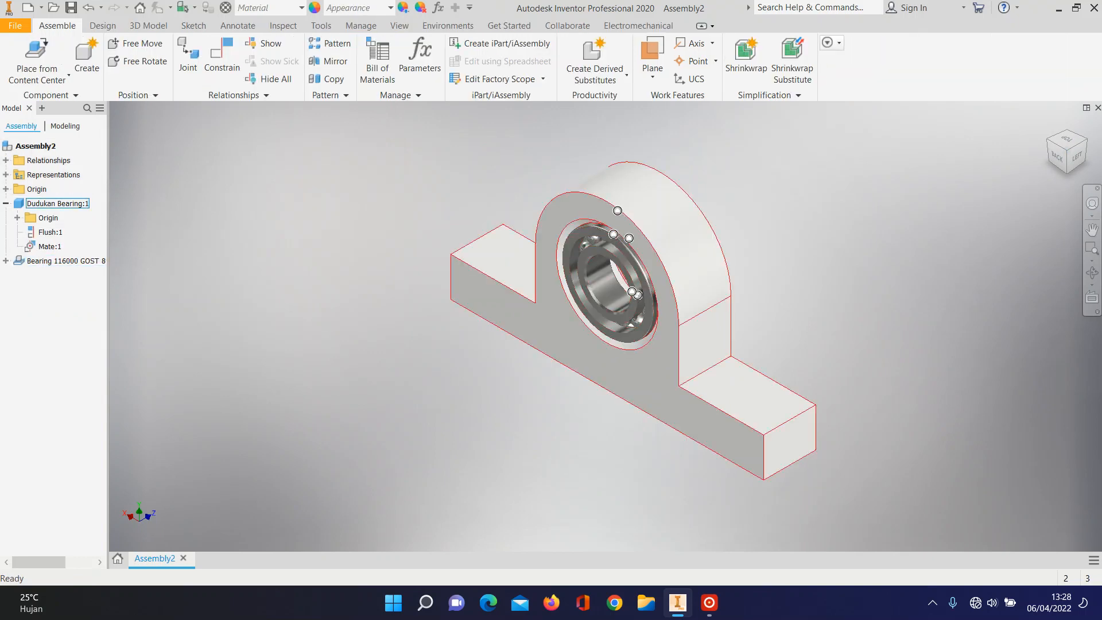
Step: Set the offset of the bearing's Flush:1 constraint to 2 mm
click(5, 260)
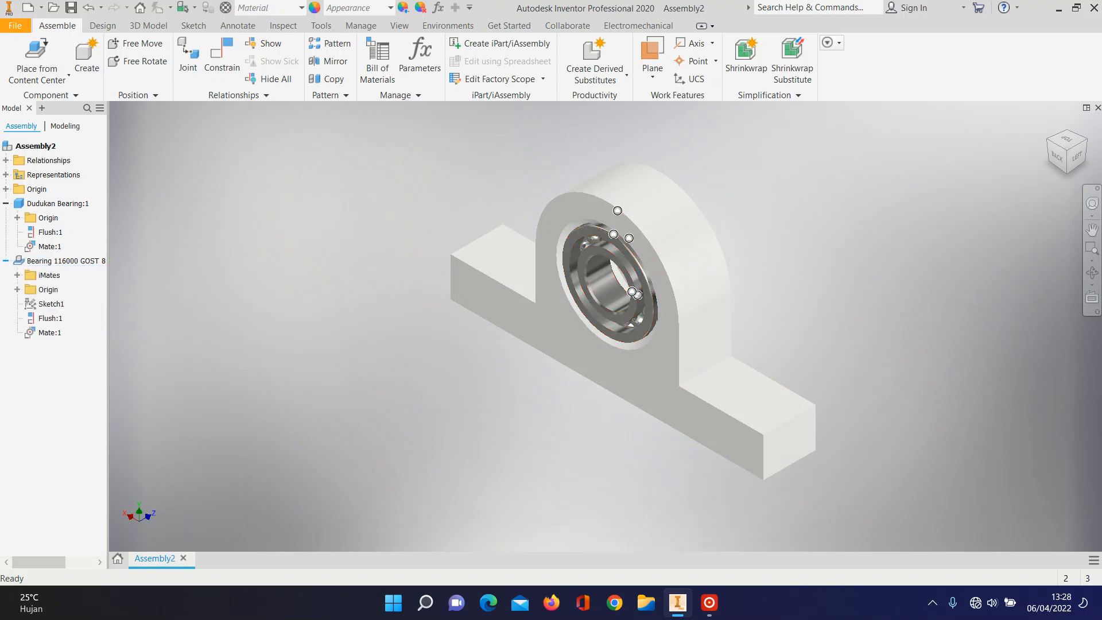
double_click(49, 317)
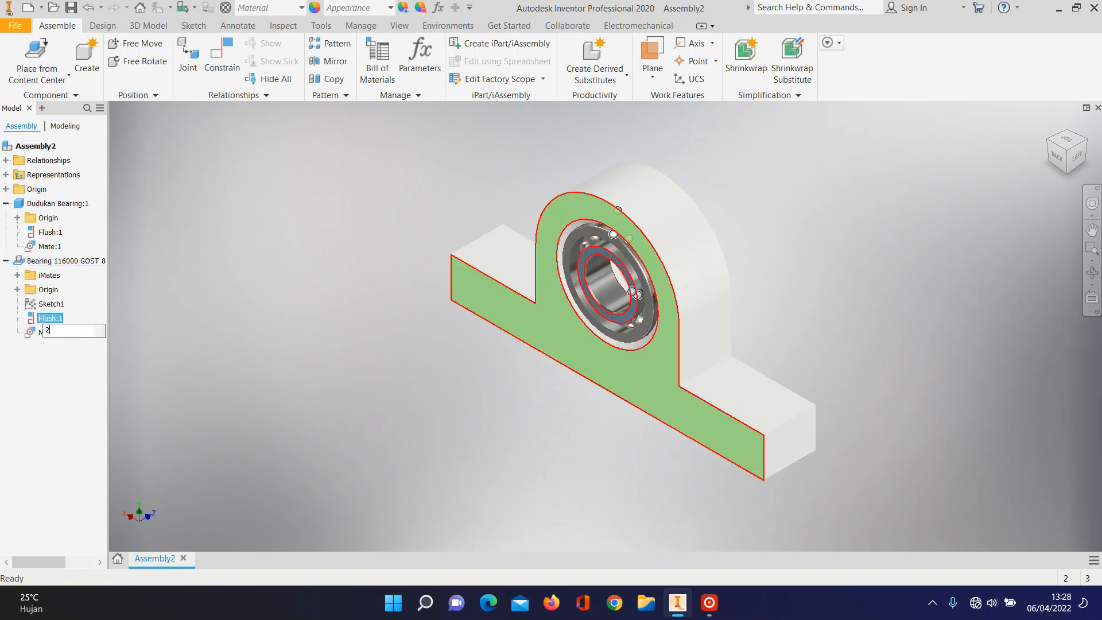
text(2)
key(Return)
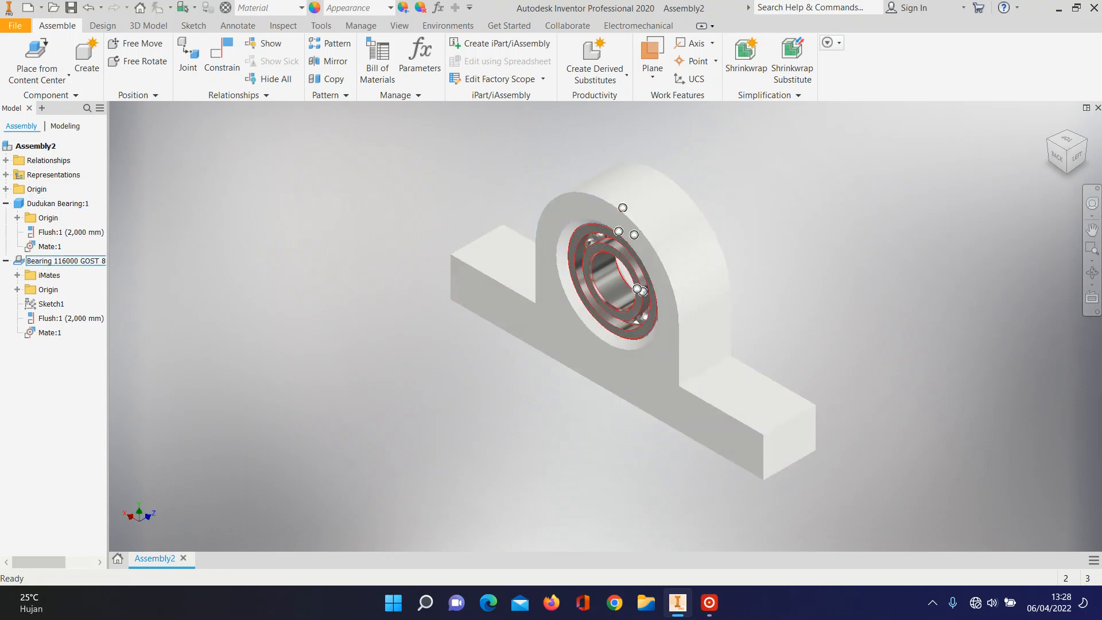
Step: Edit the bracket in place and start a new sketch on the upper face of its base flange
scroll(595, 272, down, 3)
scroll(939, 232, up, 3)
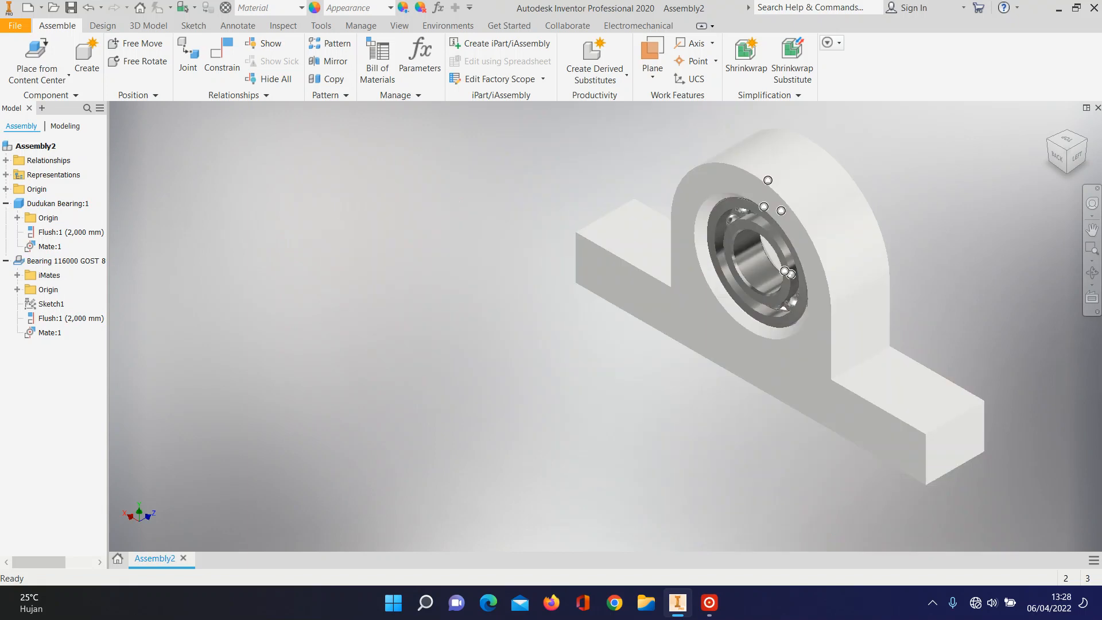
click(1086, 139)
click(1085, 140)
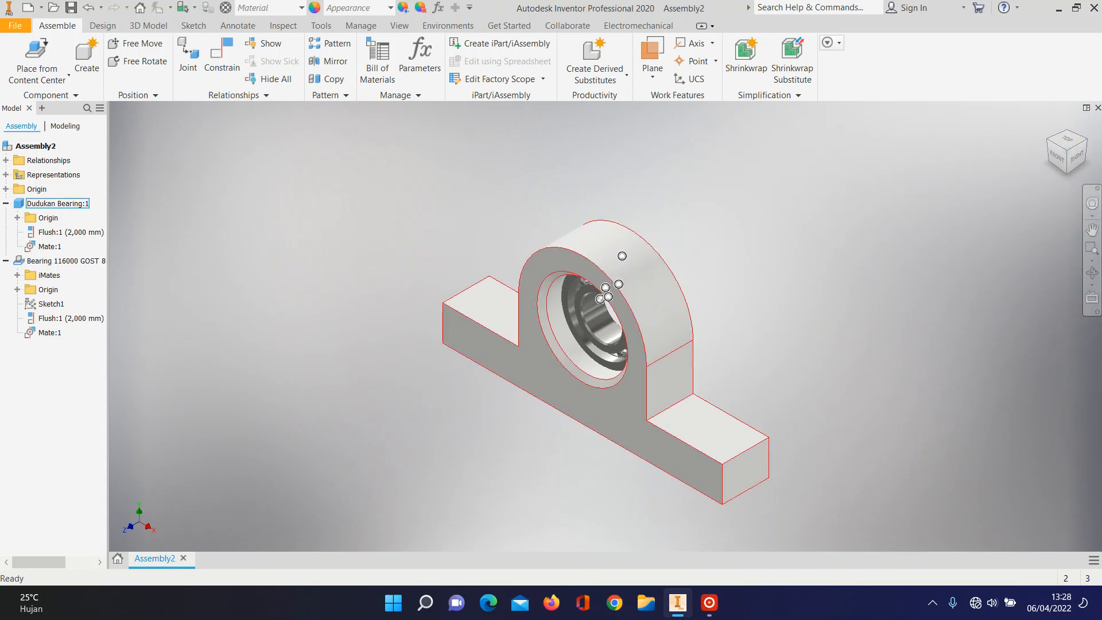
click(1083, 140)
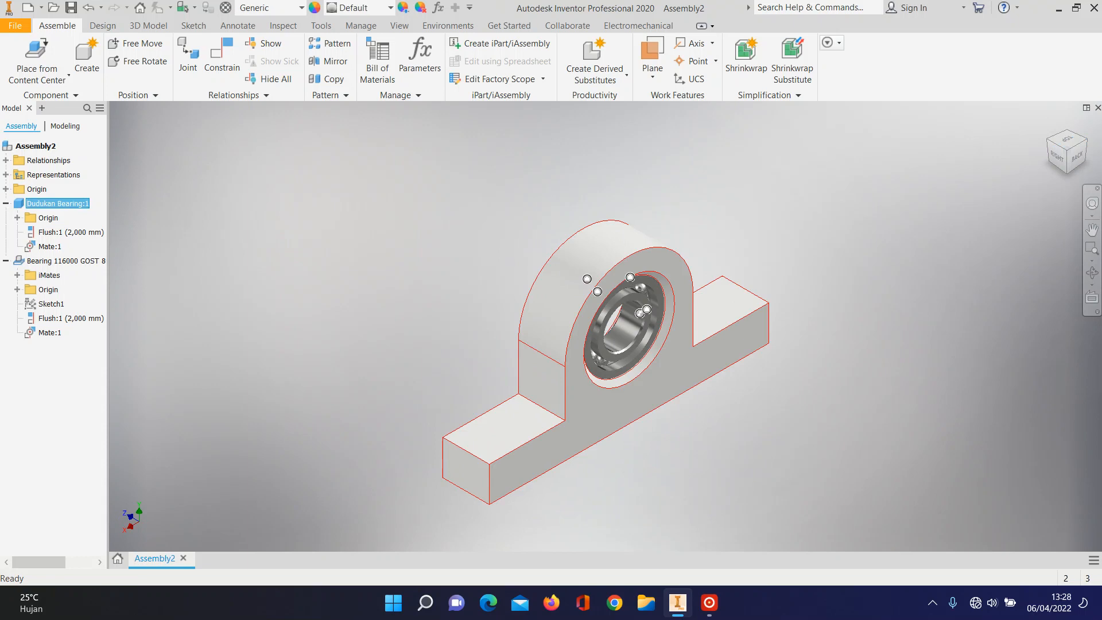
right_click(716, 310)
click(719, 261)
right_click(695, 307)
click(711, 339)
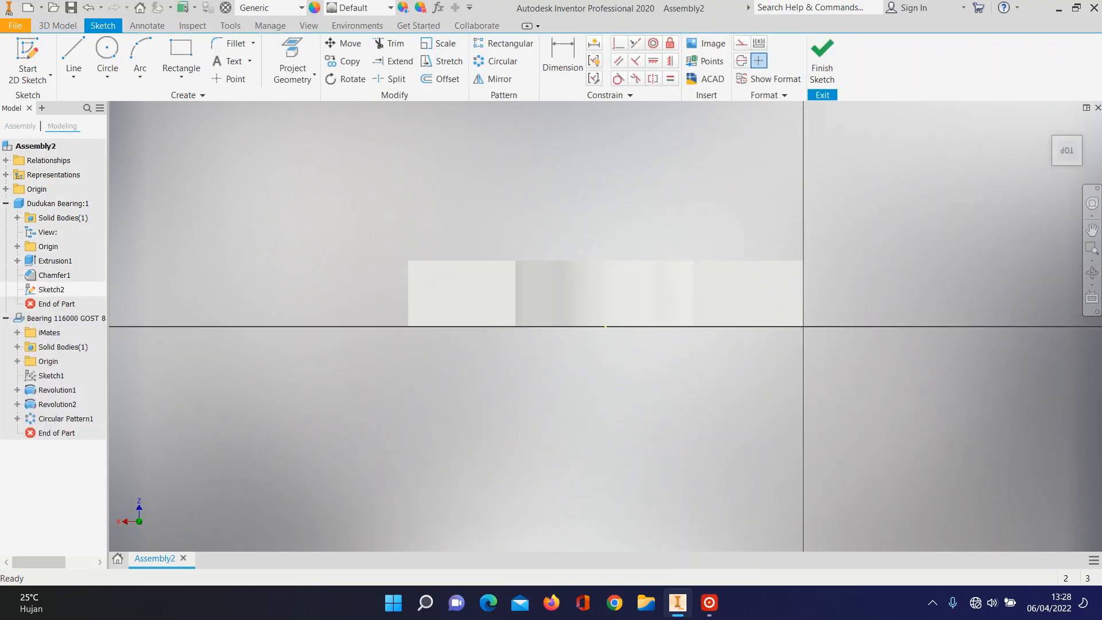
Step: Project the outlines of both upper flange faces of the base into the sketch
key(c)
scroll(437, 303, up, 3)
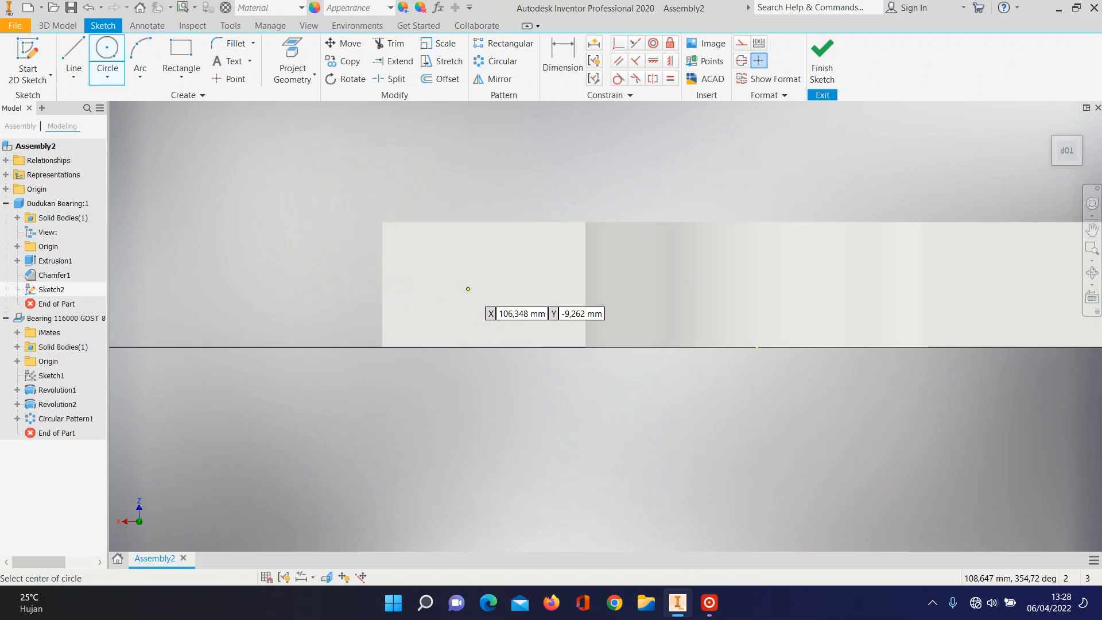
click(292, 57)
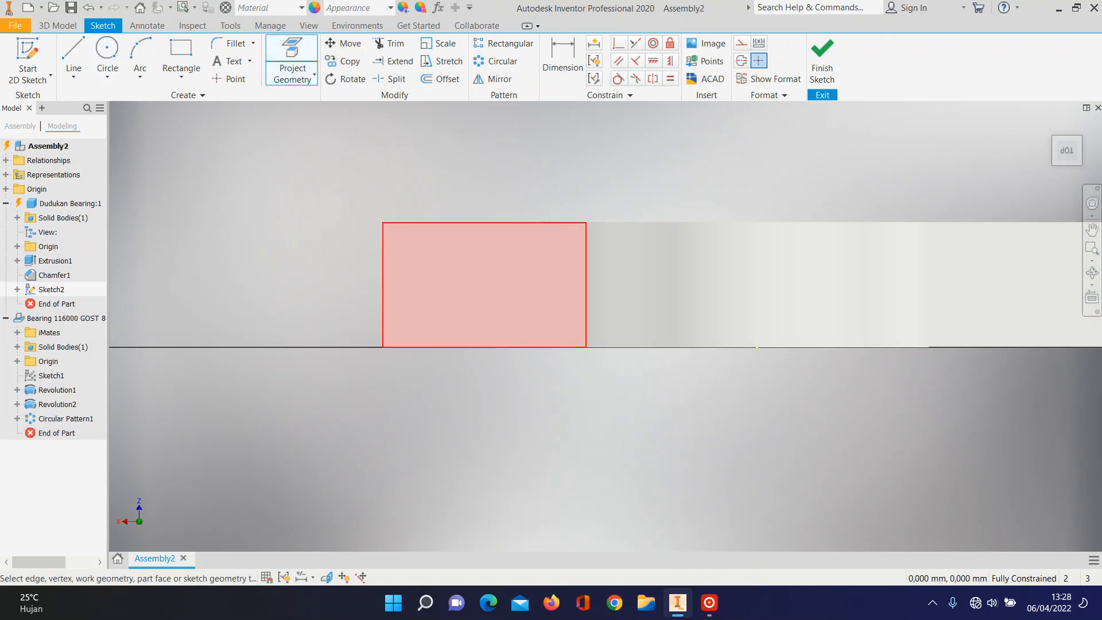
scroll(452, 264, down, 4)
click(560, 271)
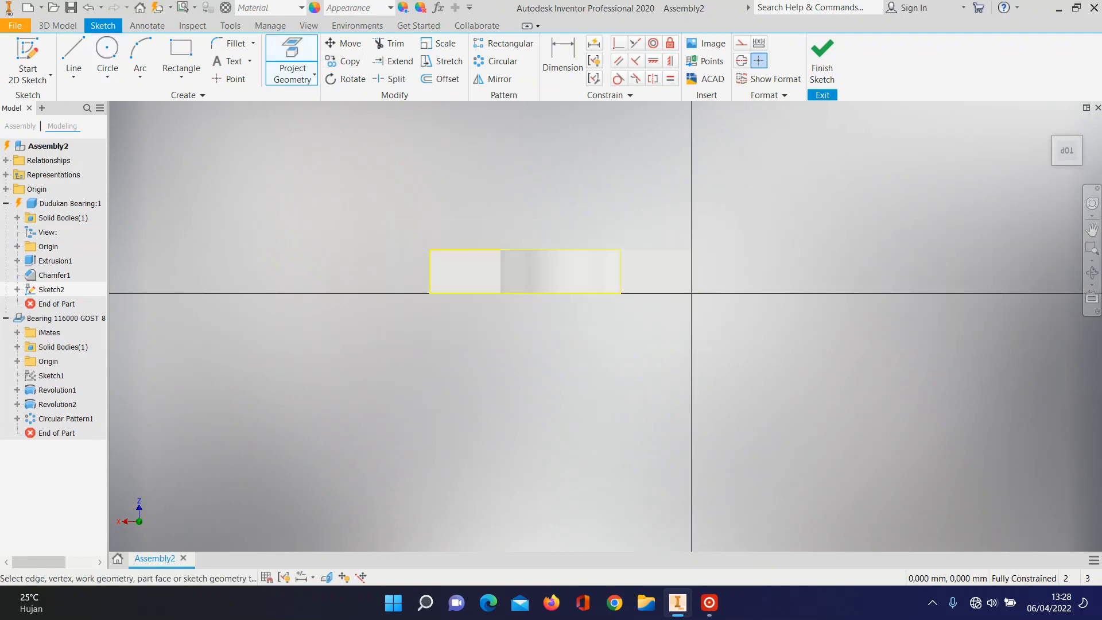
scroll(551, 262, up, 3)
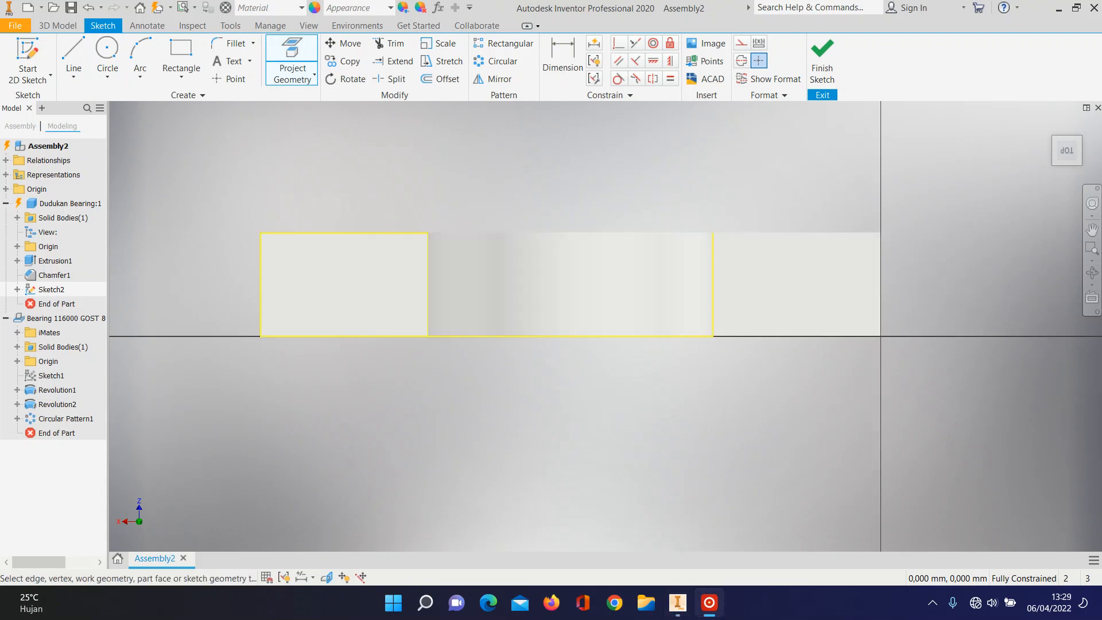
click(784, 277)
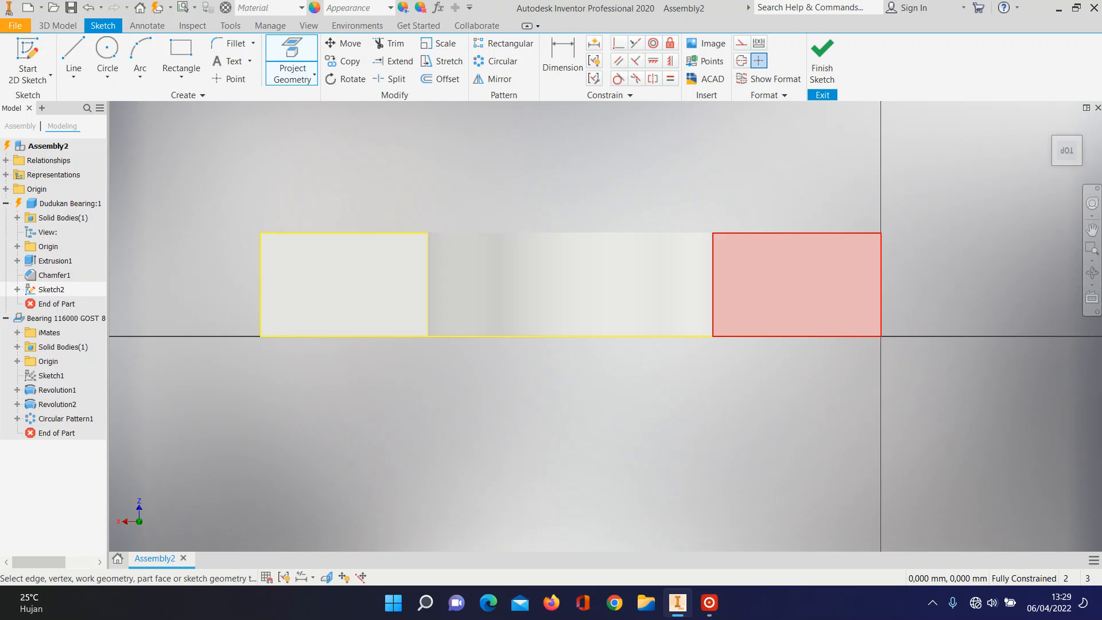
scroll(584, 265, up, 4)
scroll(584, 265, down, 3)
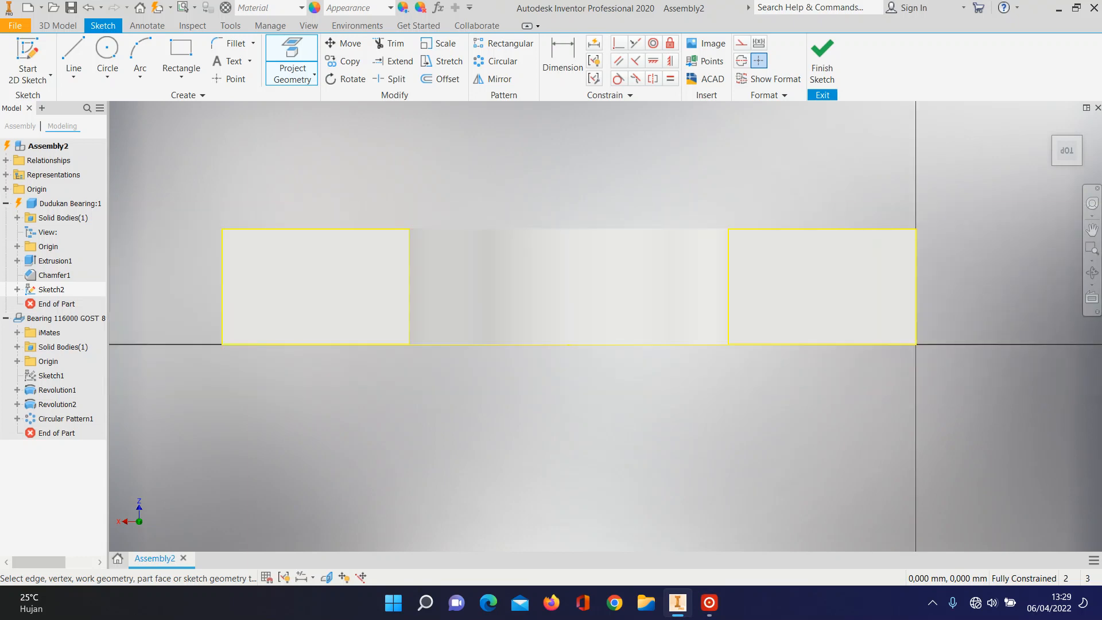
Step: Sketch a 10 mm diameter circle on each of the two flange faces, centred across the flange depth
key(c)
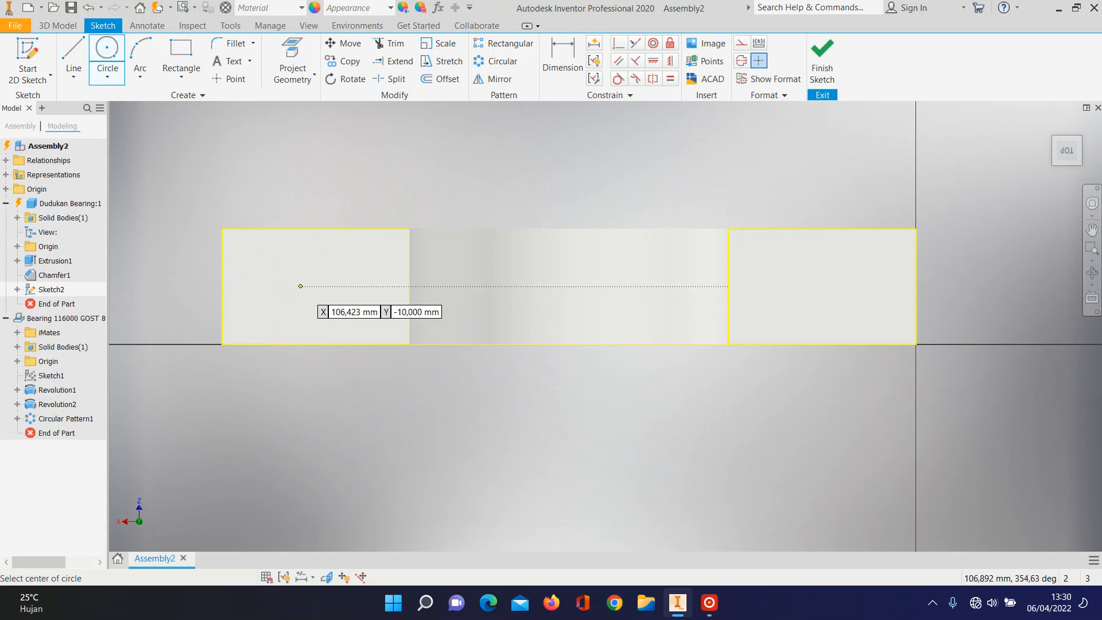
click(301, 286)
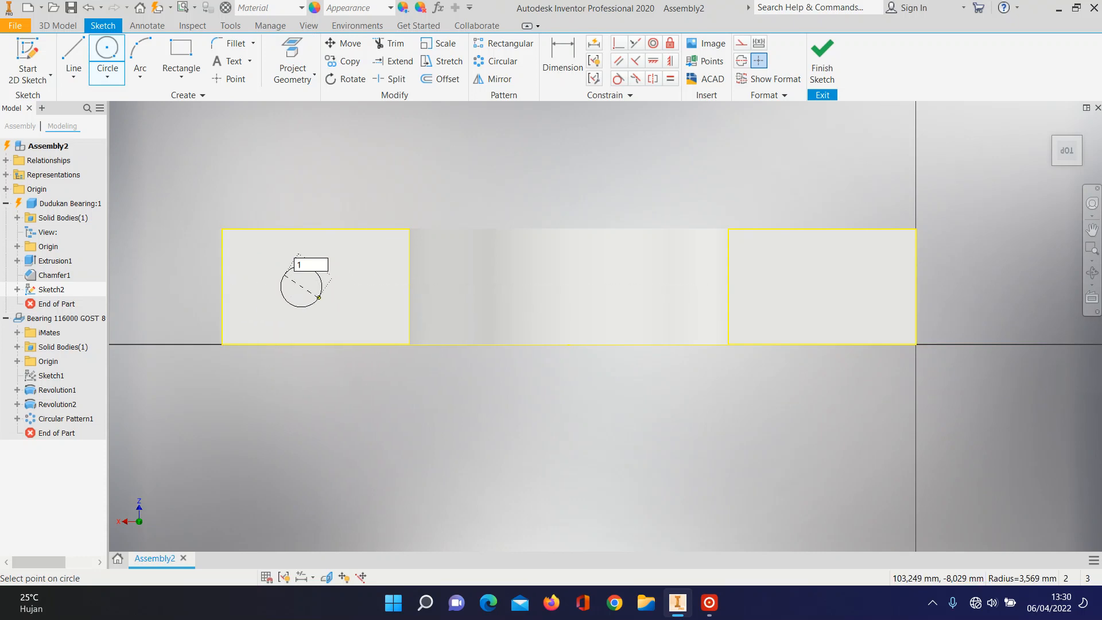
key(Return)
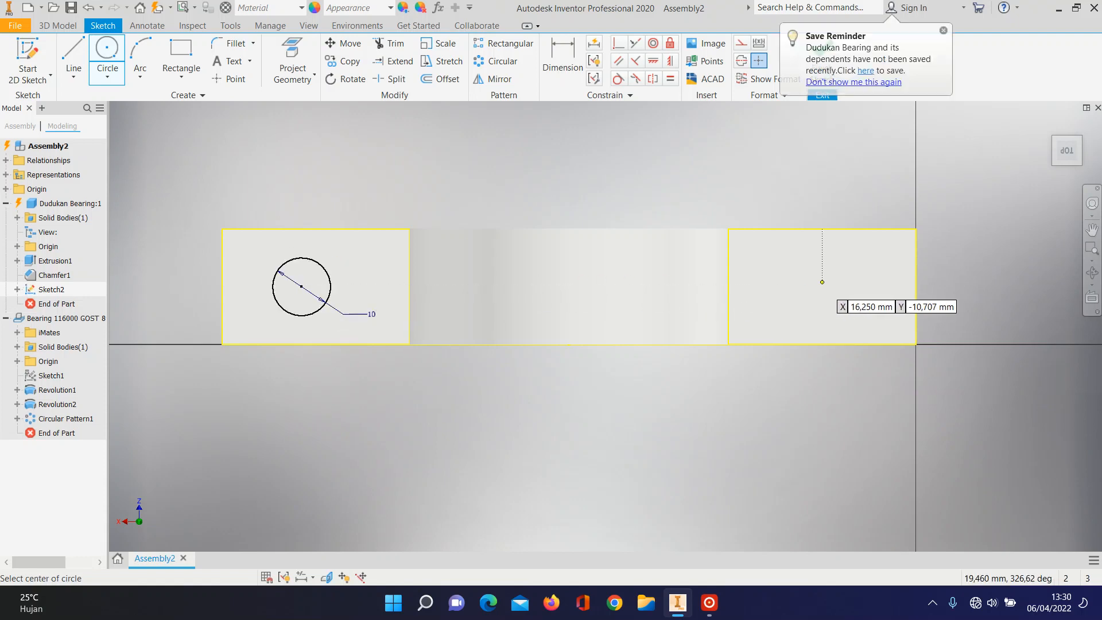
click(842, 286)
text(10)
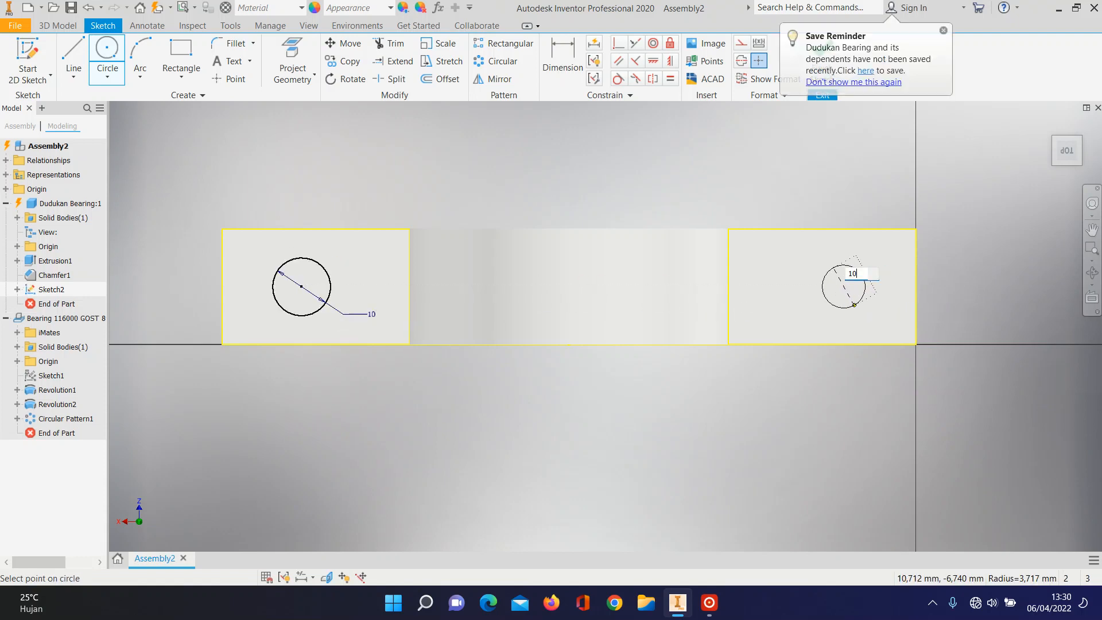
key(Return)
key(Escape)
Step: Dimension each circle's centre 15 mm from the outer end of its flange
key(d)
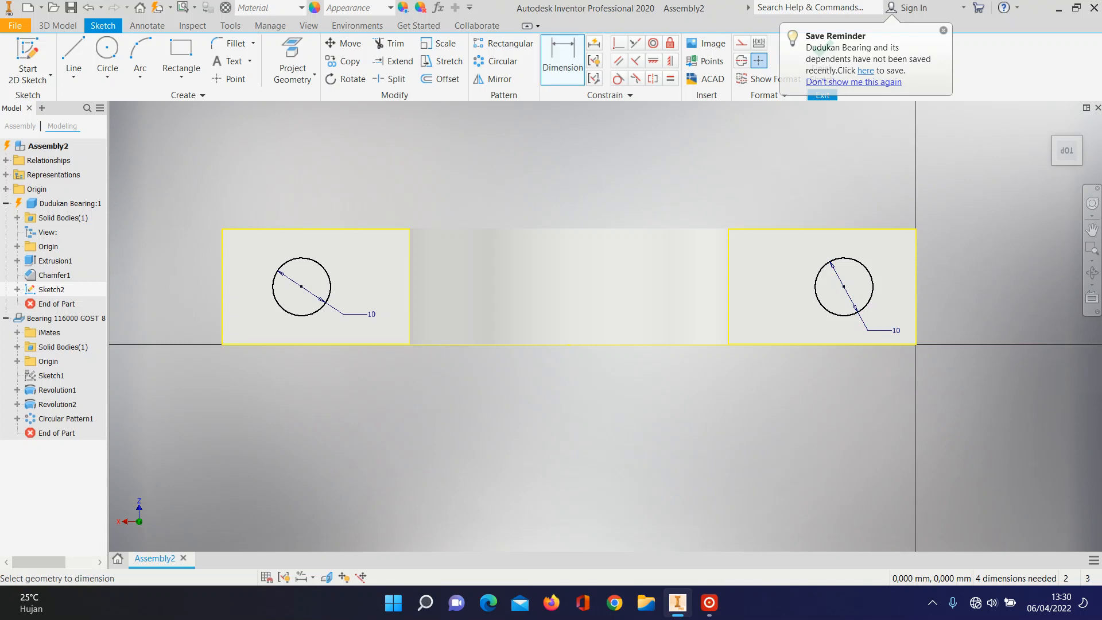
click(273, 279)
click(222, 265)
click(274, 193)
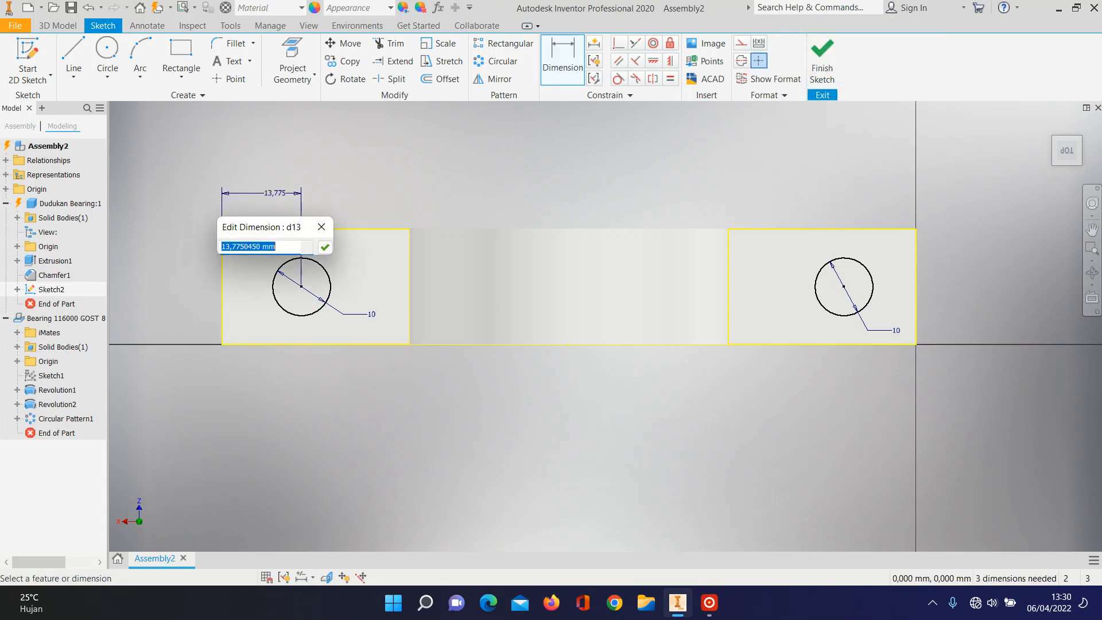
key(Return)
click(915, 291)
click(867, 197)
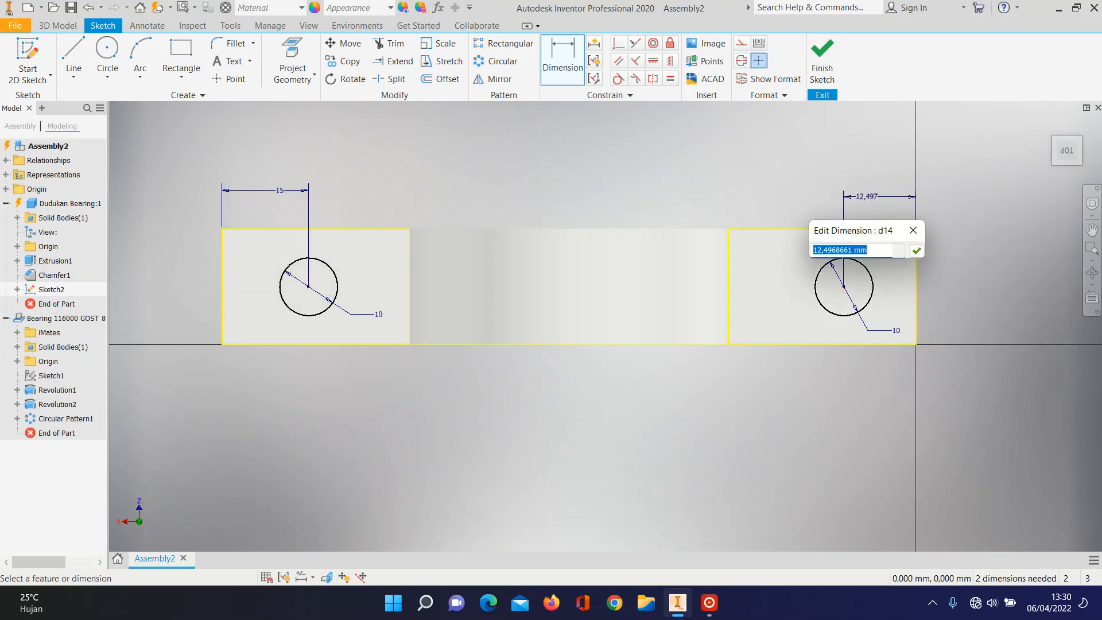
key(Return)
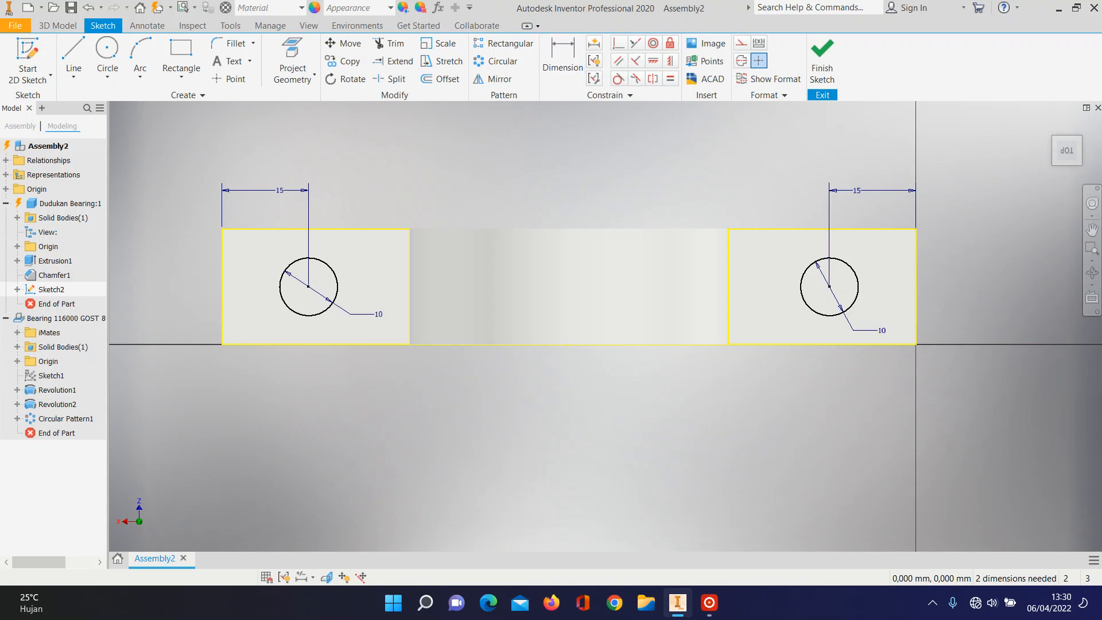
Step: Extrude both circles 27 mm downward as a cut to make through mounting holes in the base
key(e)
click(499, 427)
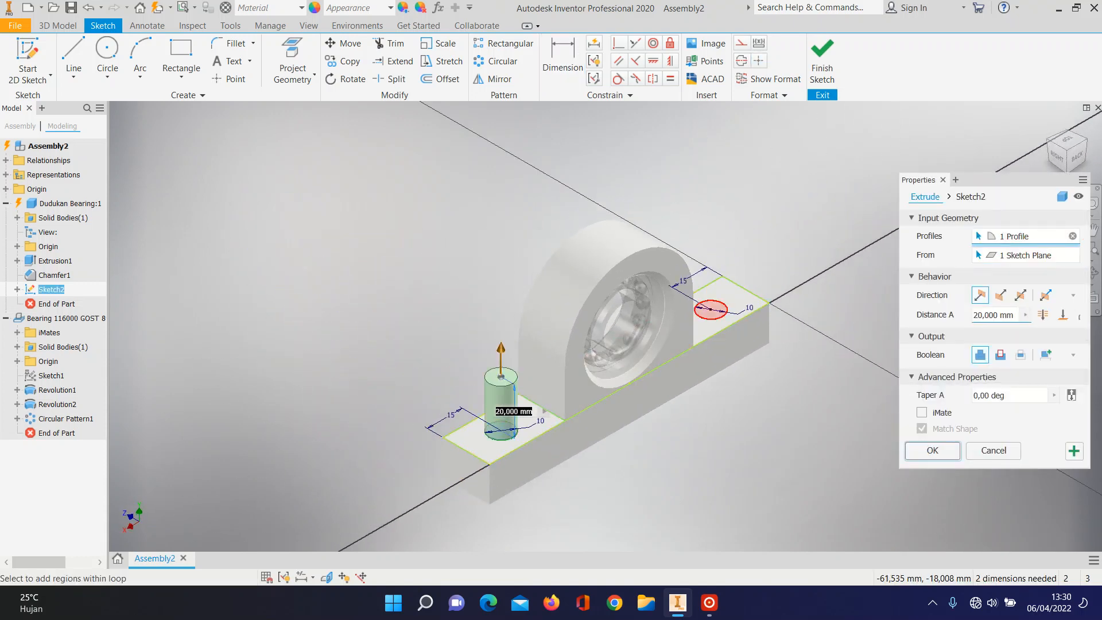
click(711, 310)
drag(501, 349, 501, 522)
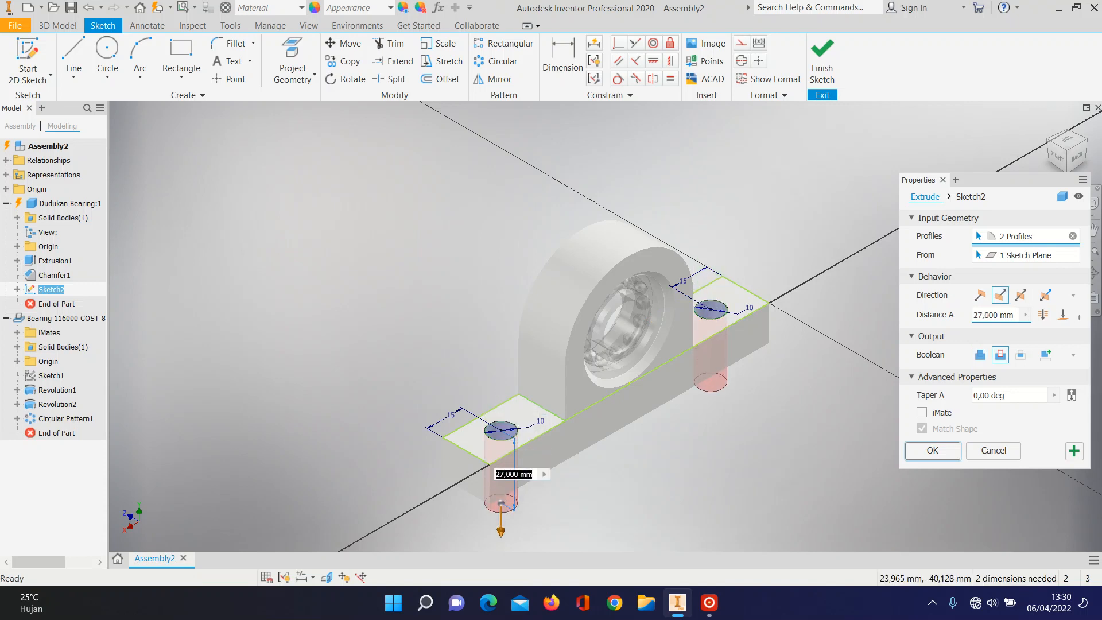
click(932, 451)
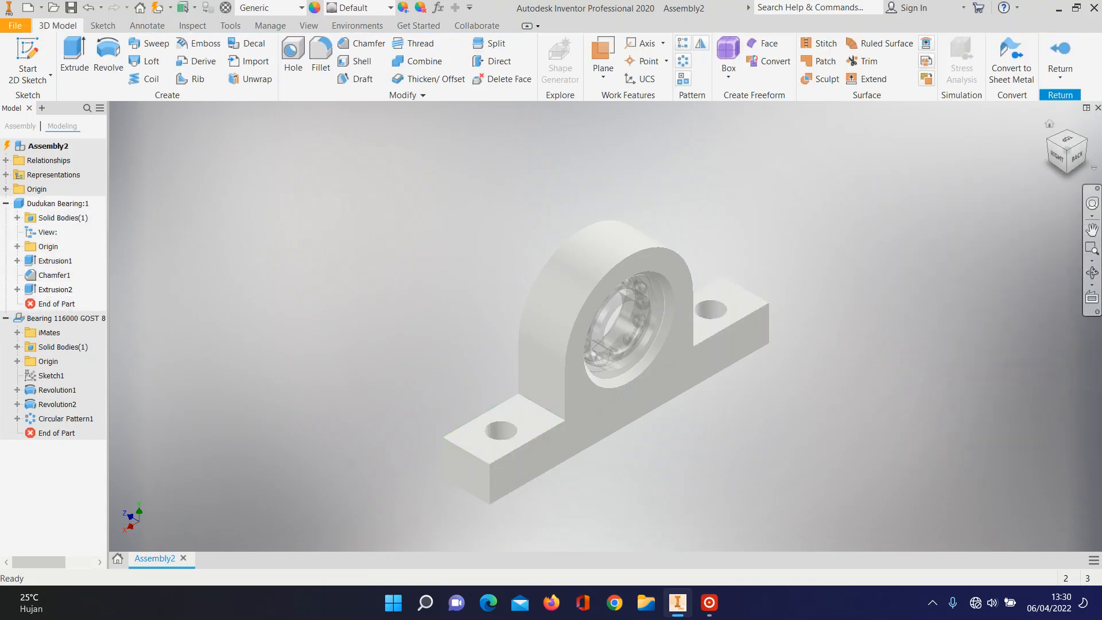
Step: Chamfer the upper edges of both mounting holes and the vertical corner edges of the base ends by 2 mm
click(1086, 138)
scroll(745, 424, down, 3)
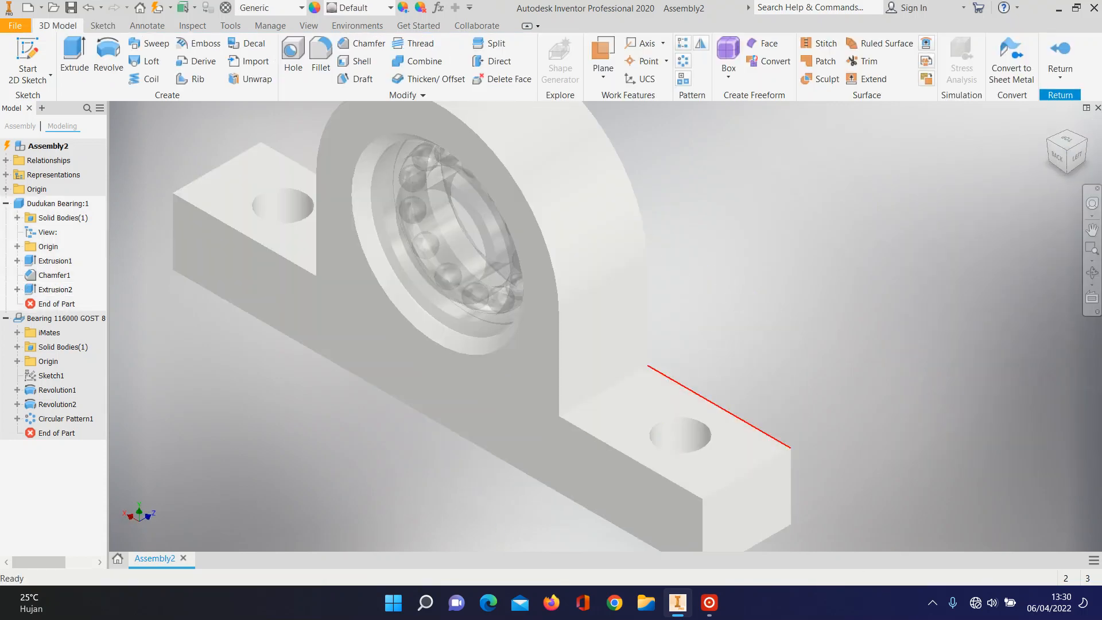
scroll(559, 261, down, 5)
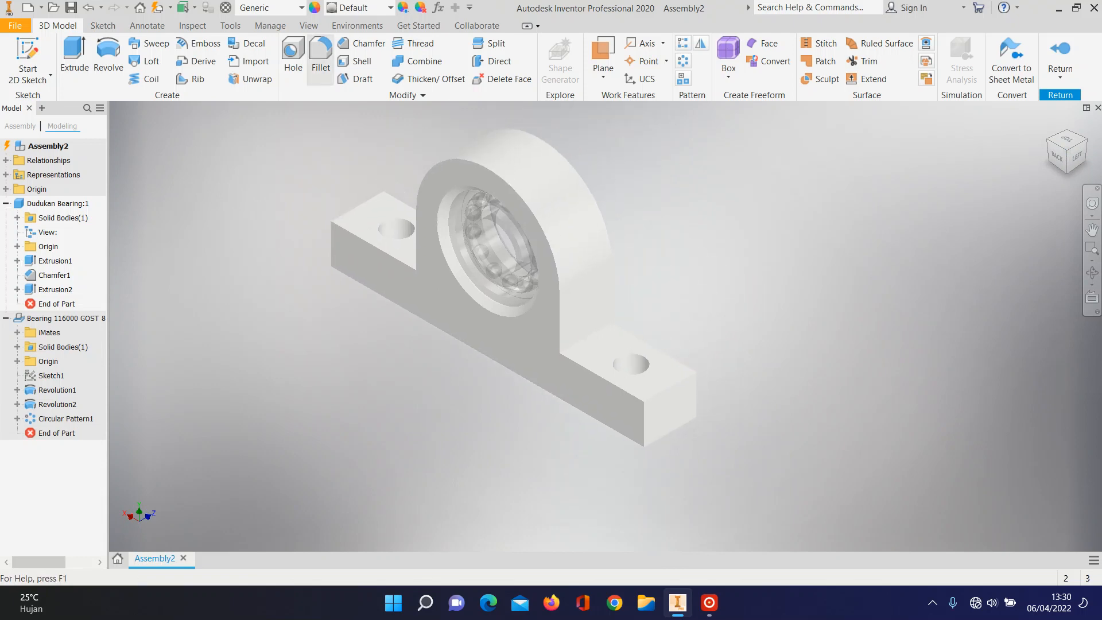
click(367, 43)
middle_drag(644, 370, 730, 406)
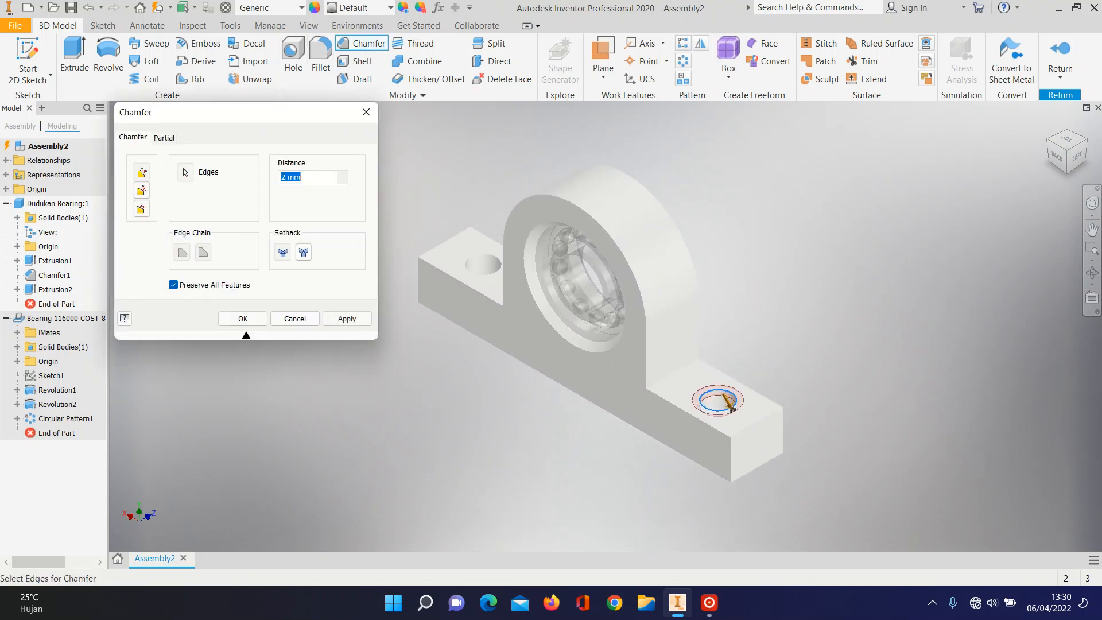
click(485, 266)
click(243, 319)
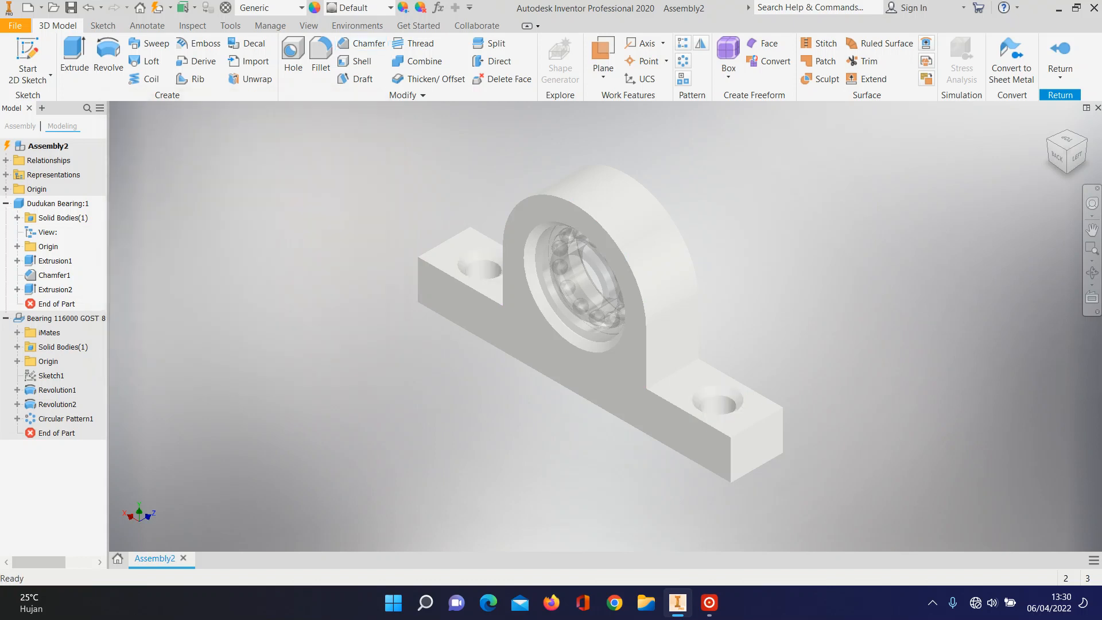
click(367, 43)
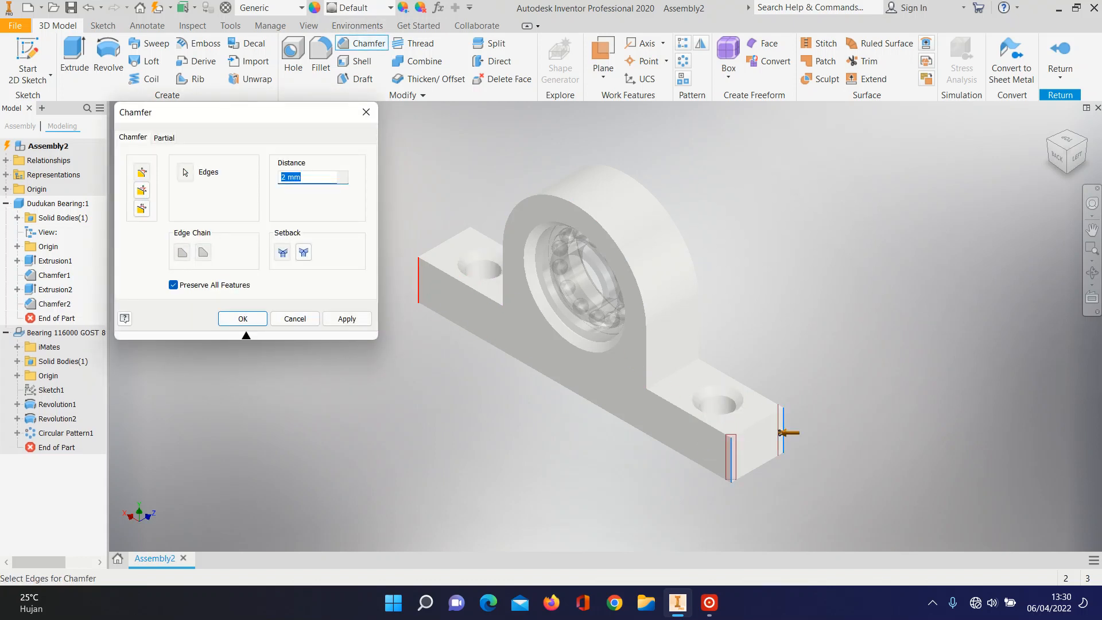
click(243, 319)
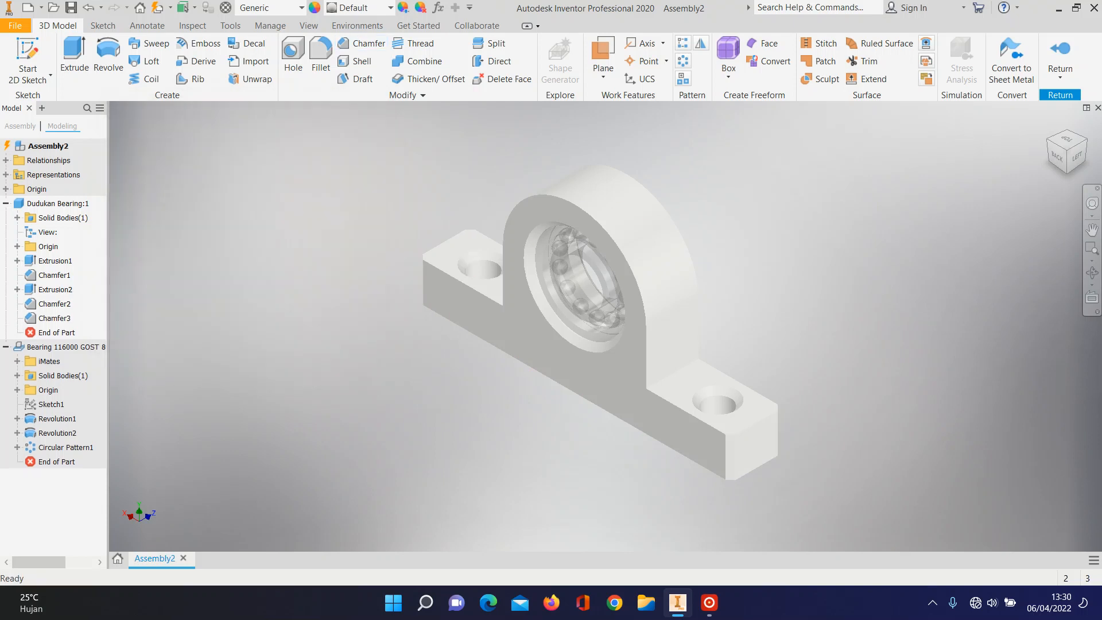
Step: Start a fillet on the front and back outlines of the arch and one arch-to-flange junction edge
click(1084, 139)
click(1085, 138)
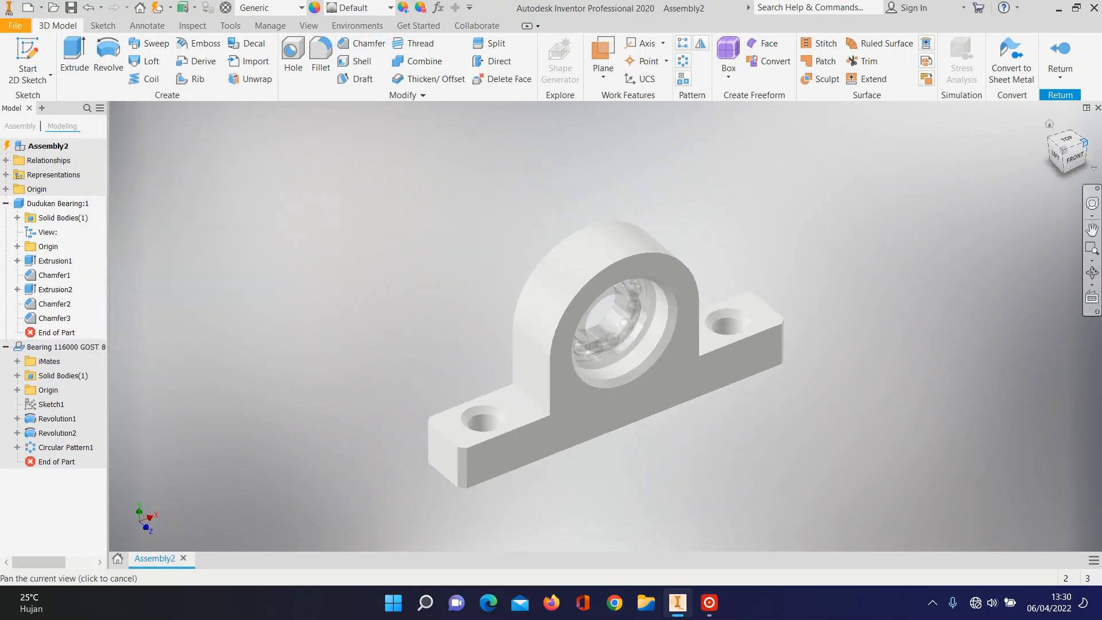
click(1085, 138)
click(320, 57)
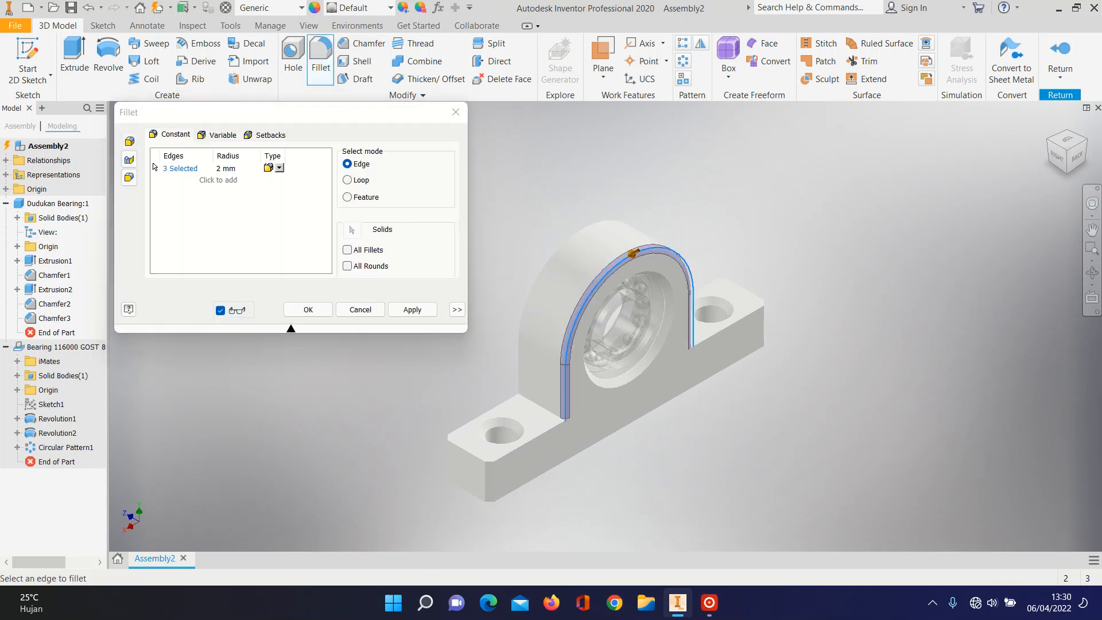
click(611, 221)
click(539, 406)
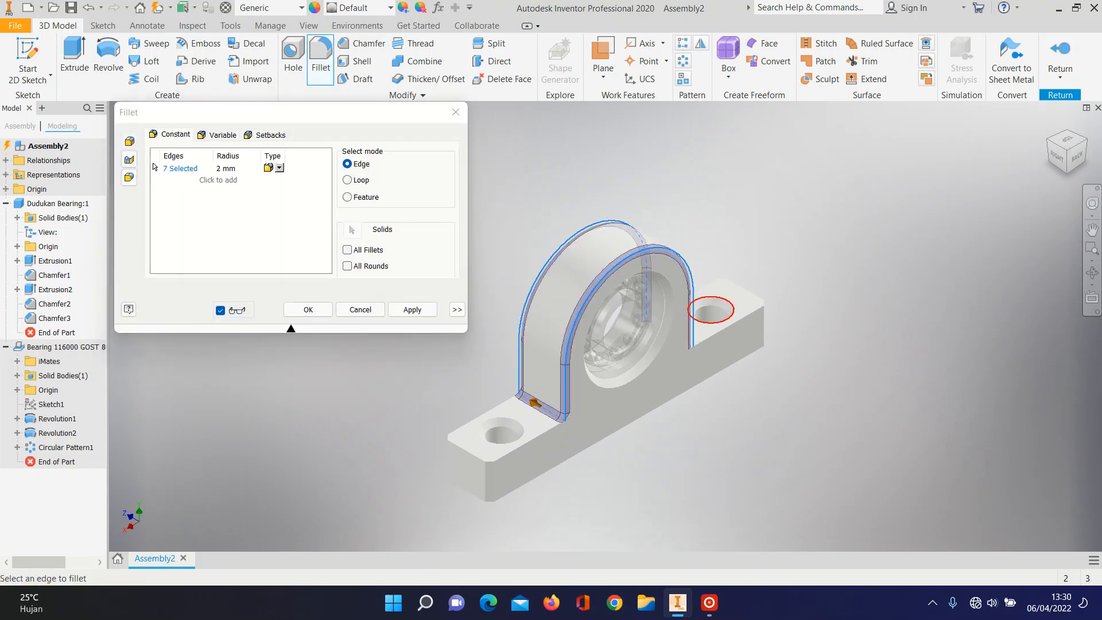
Step: Add the other arch-to-flange junction and the upper outer edges of both flanges to the fillet, and apply it with a 5 mm radius
click(1085, 139)
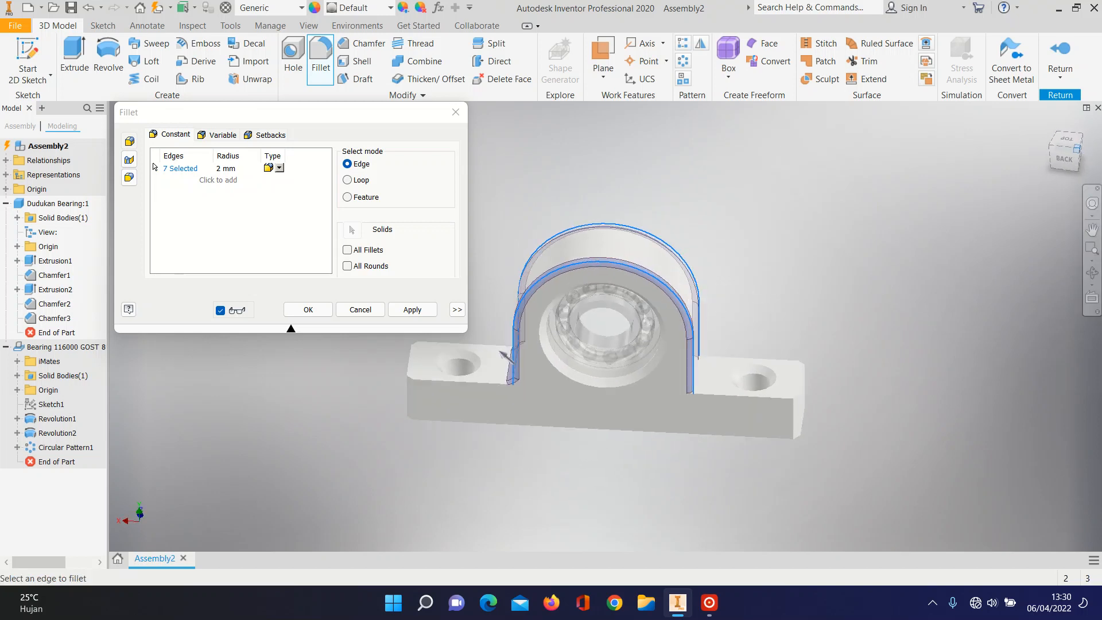
click(670, 407)
click(683, 441)
click(714, 406)
click(745, 451)
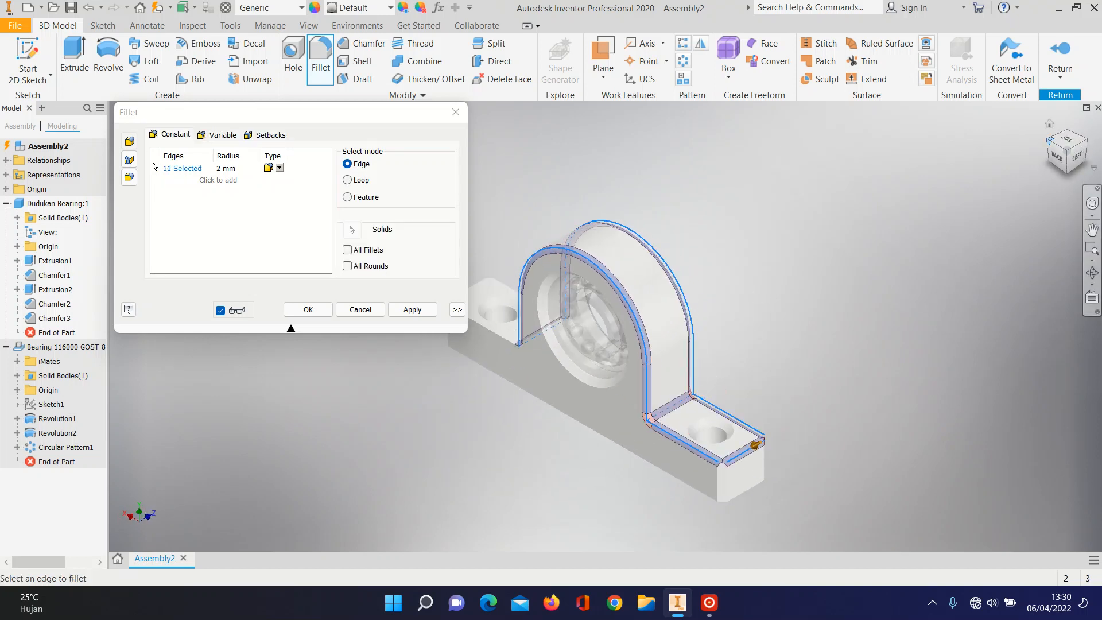
click(1048, 138)
click(539, 436)
click(460, 427)
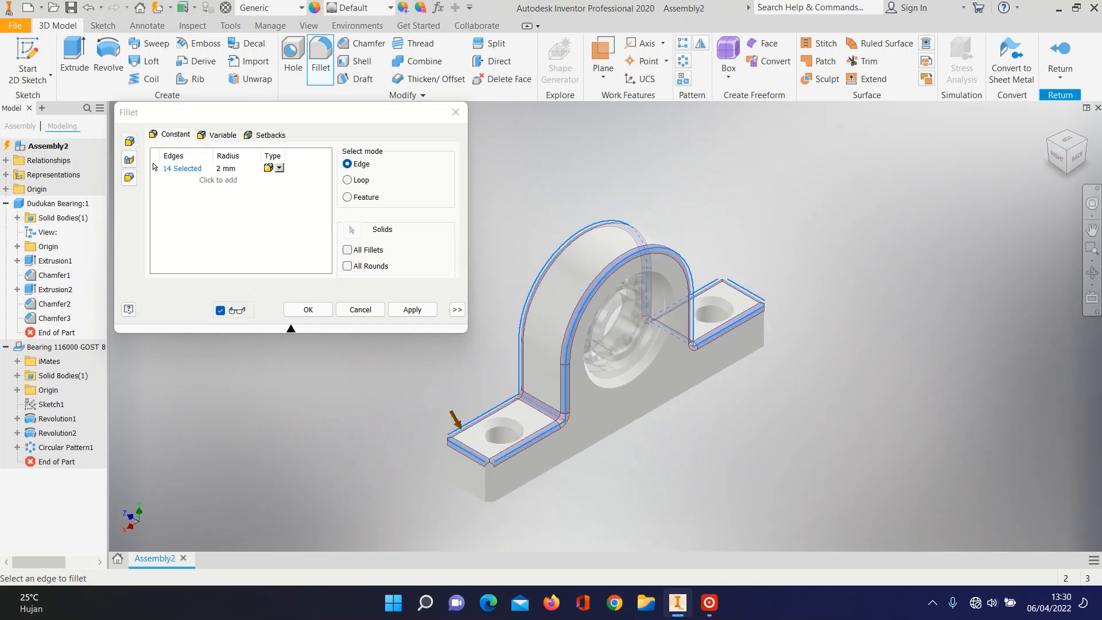
click(226, 167)
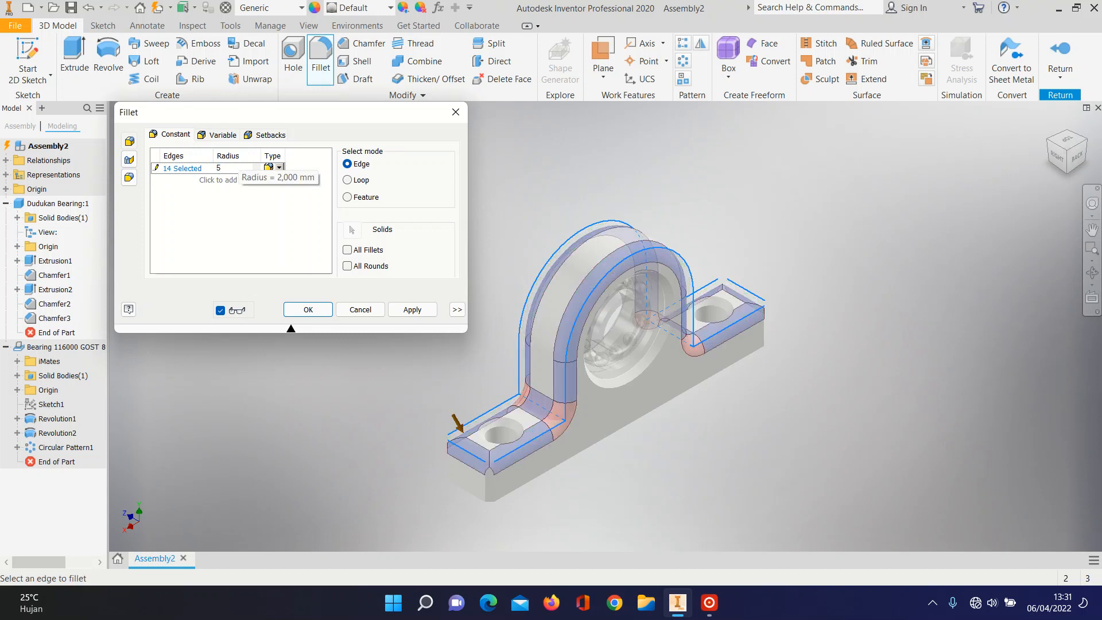
text(5)
click(307, 310)
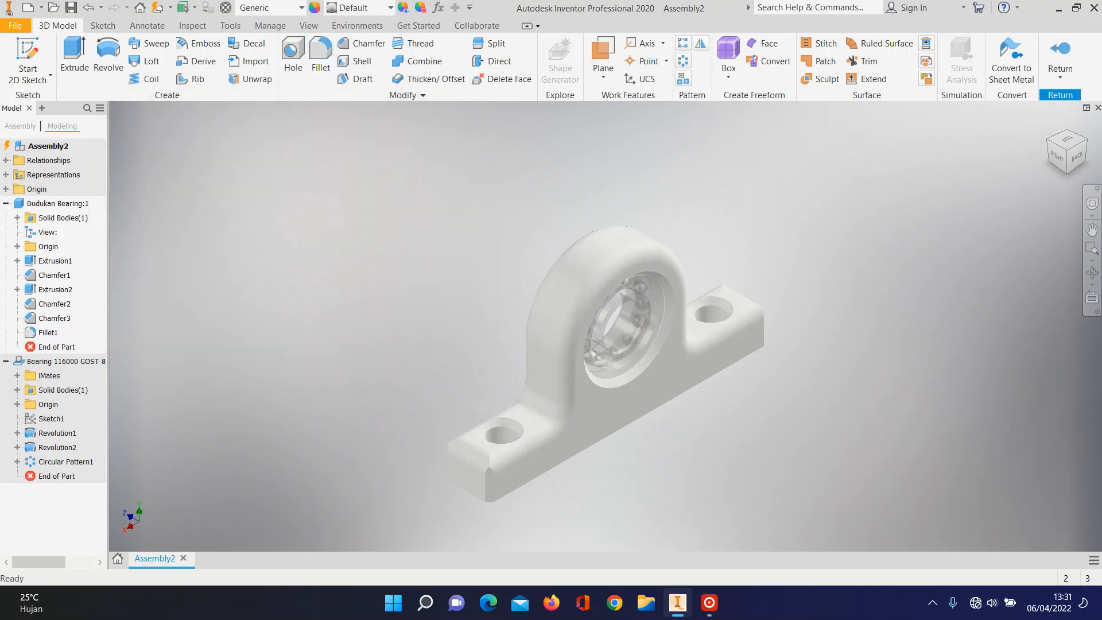
Step: Finish editing the bracket, return to the assembly and try moving the bearing
click(1083, 141)
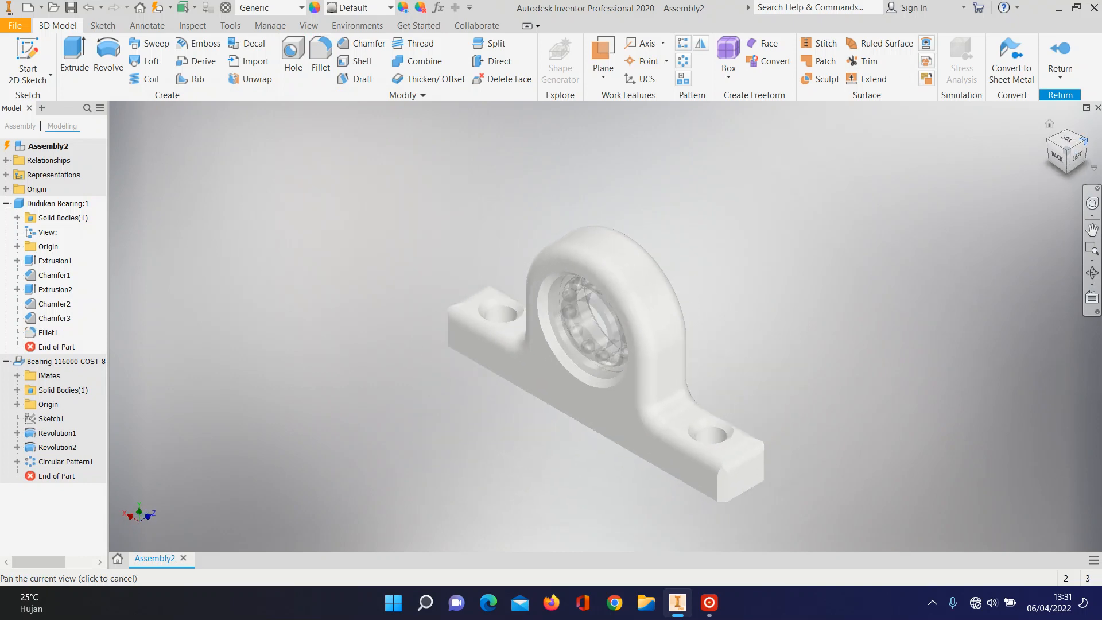
click(1060, 57)
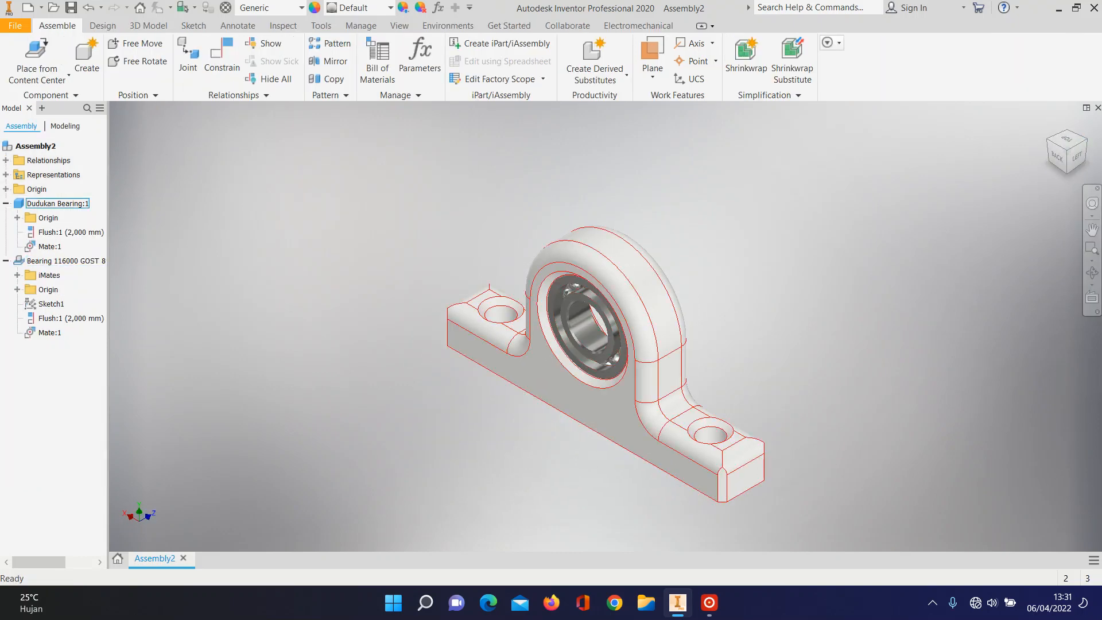
drag(591, 330, 577, 352)
Step: Ground the bracket in the assembly and test the bearing's rotation in the bore
right_click(652, 379)
key(Escape)
key(Escape)
right_click(653, 400)
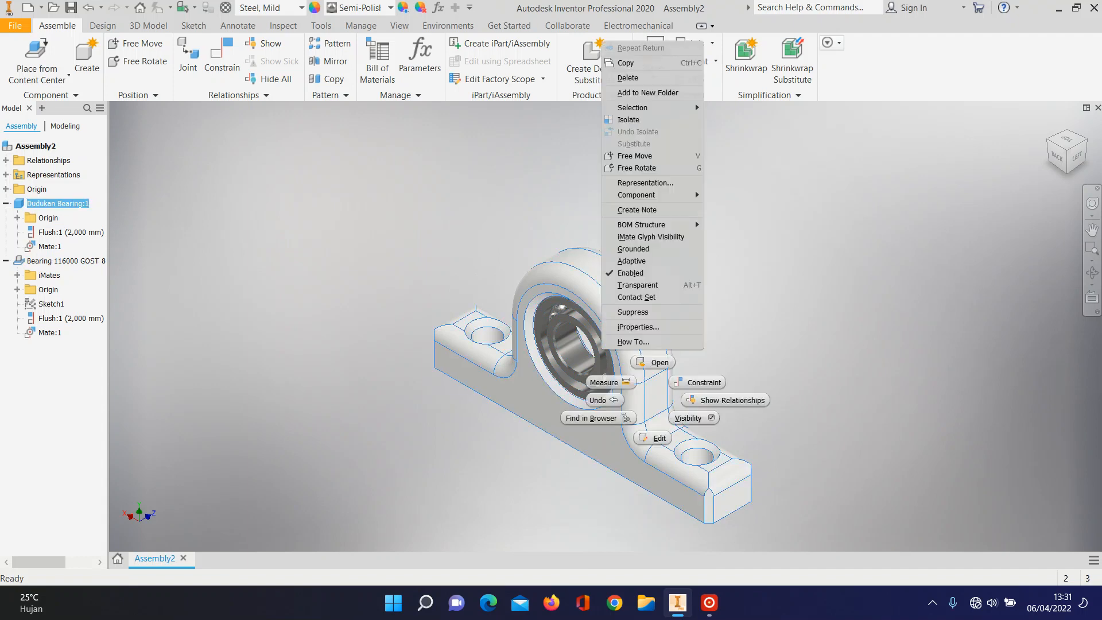
click(630, 248)
click(574, 327)
drag(574, 327, 593, 355)
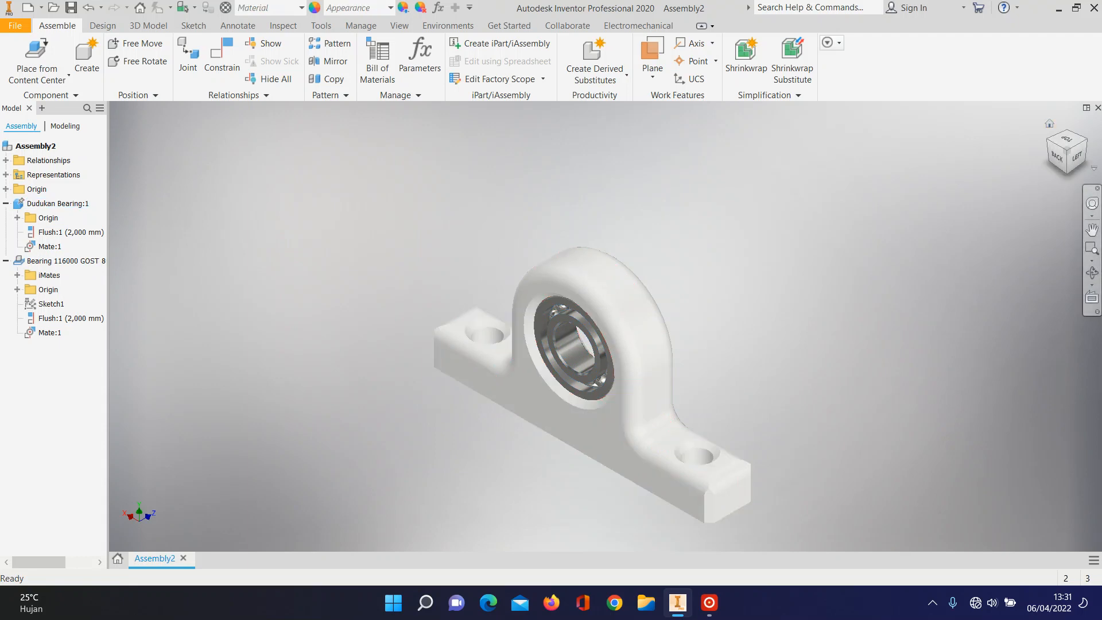
click(1084, 140)
click(1084, 140)
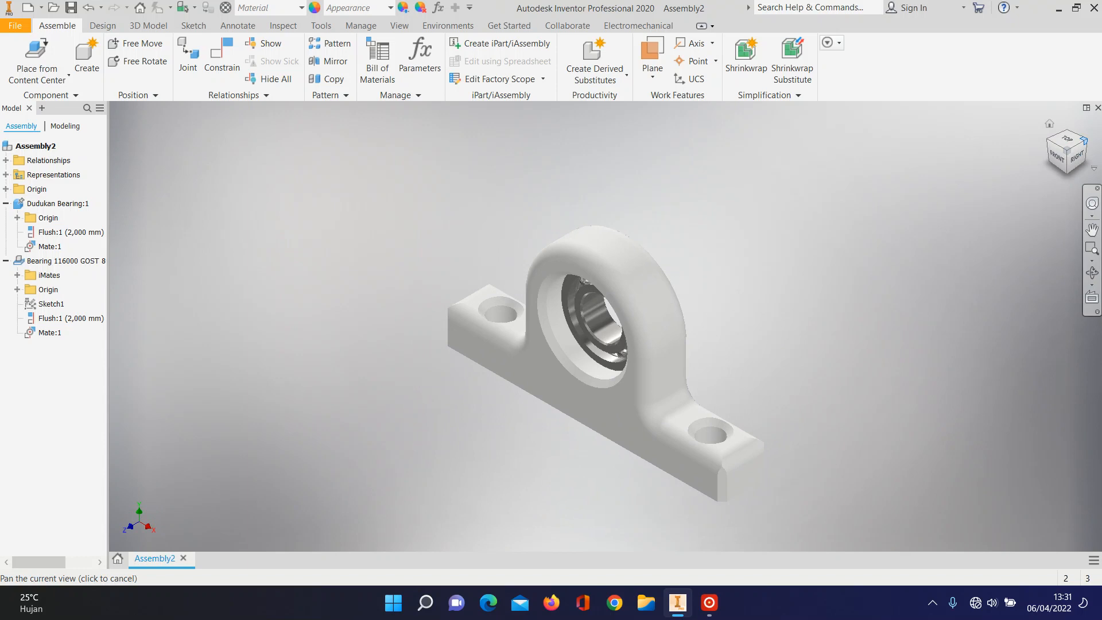
click(1084, 140)
click(1084, 140)
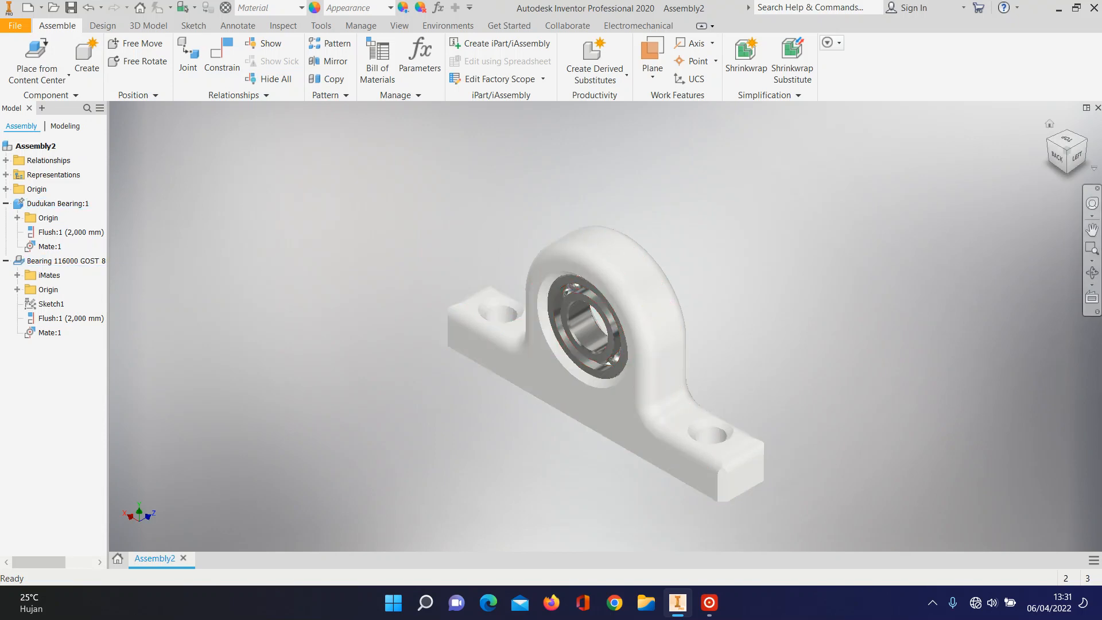
click(1083, 141)
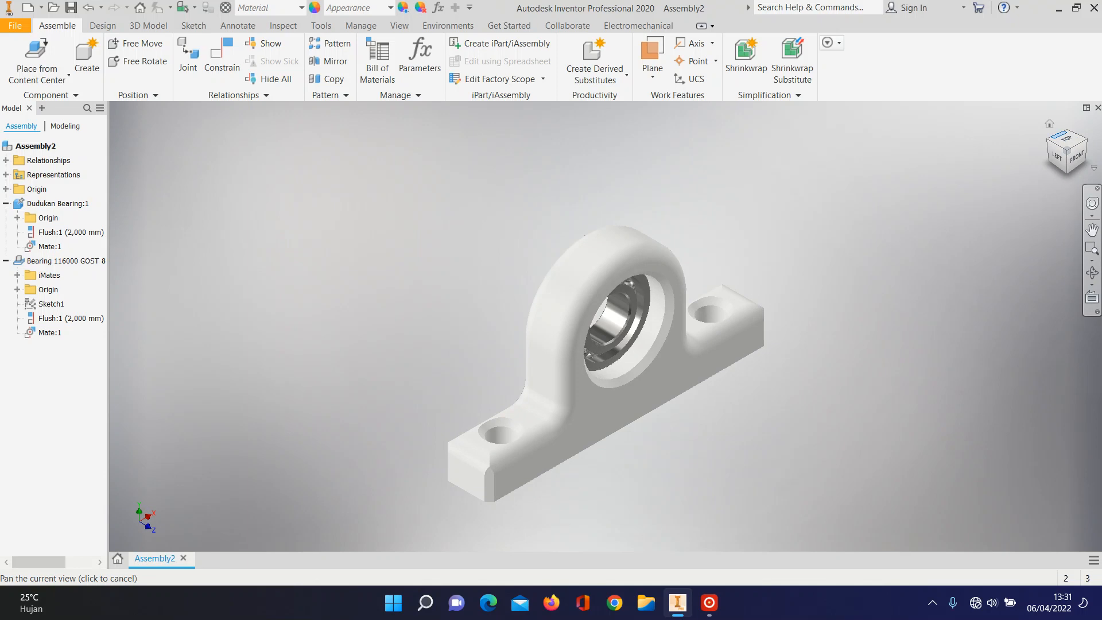
click(1050, 140)
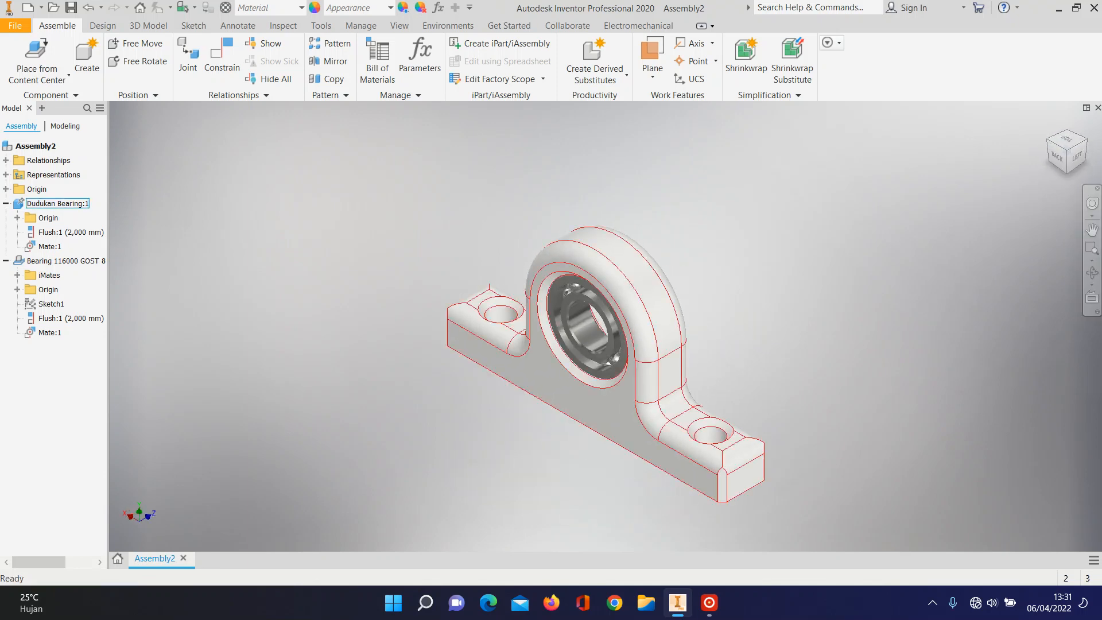
Step: Edit the bracket part, set its appearance to Smooth - Dark Sea Green, and return to the assembly
double_click(669, 357)
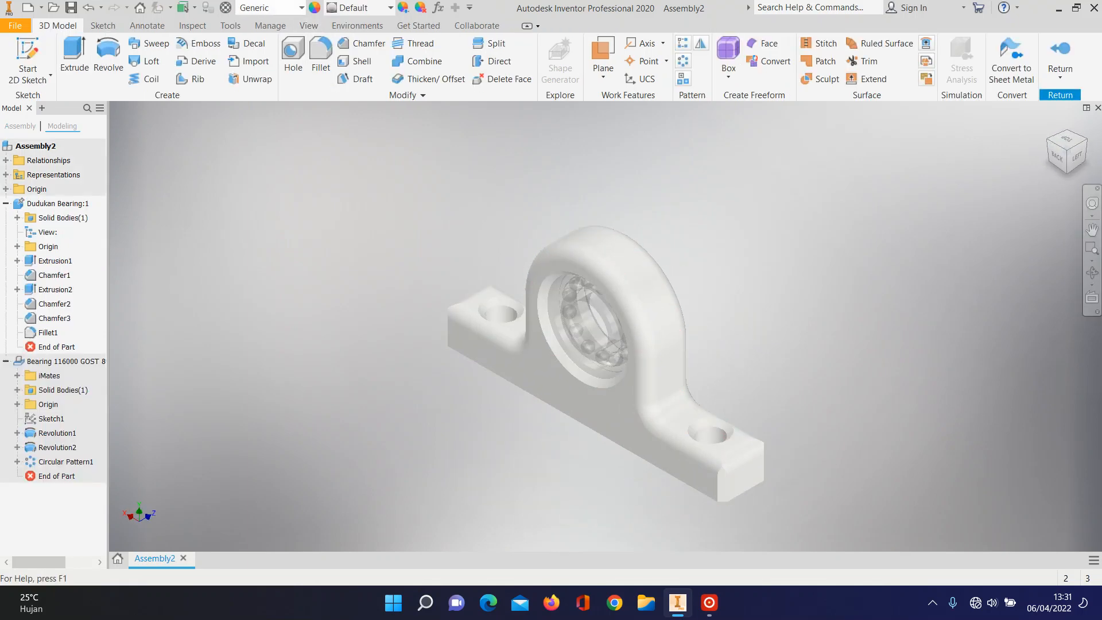
click(301, 8)
click(391, 8)
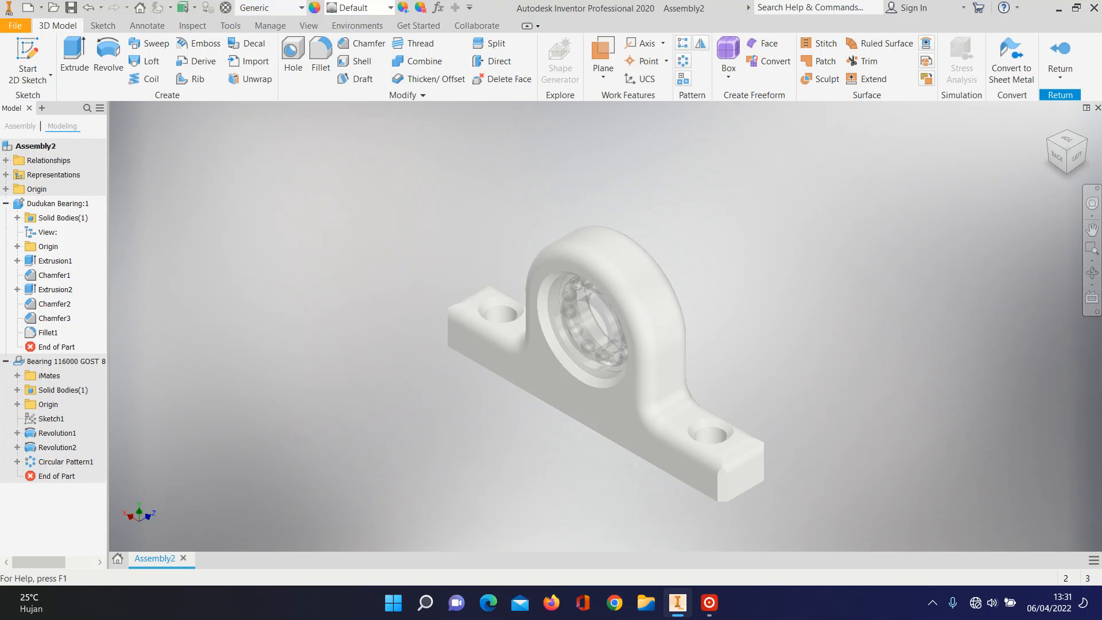
click(389, 7)
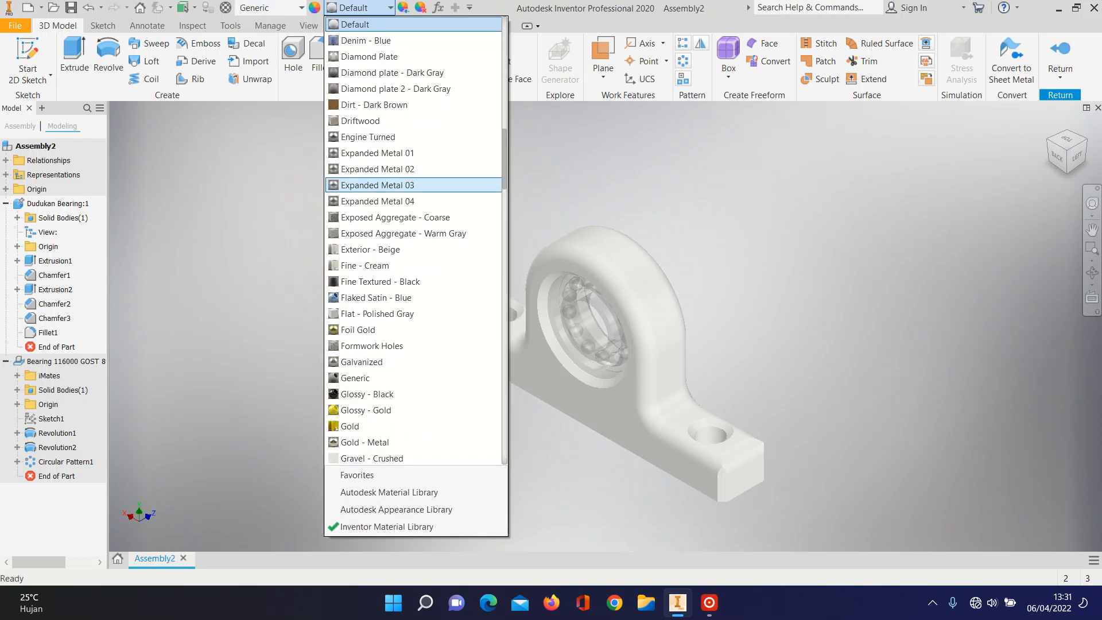
scroll(413, 172, down, 7)
scroll(416, 241, down, 16)
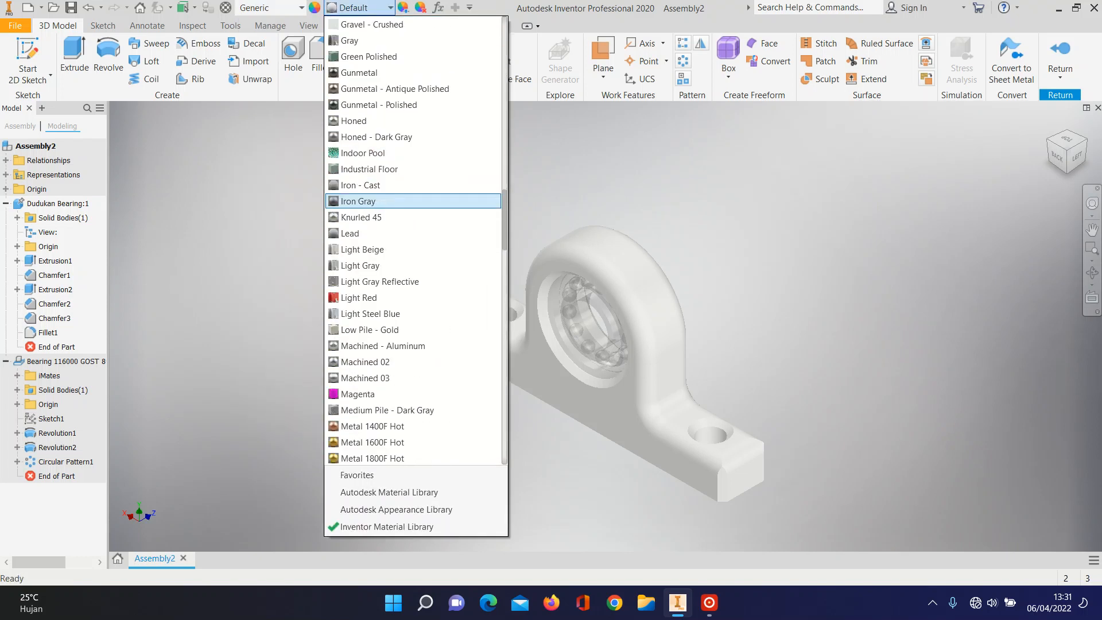
scroll(413, 201, down, 5)
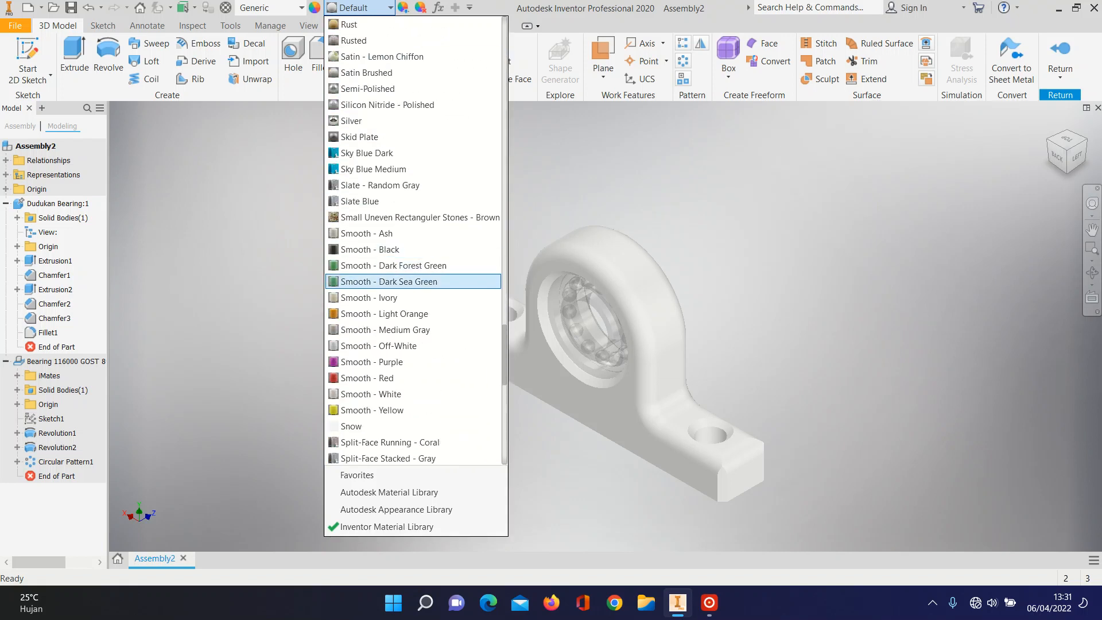
click(401, 281)
click(1059, 58)
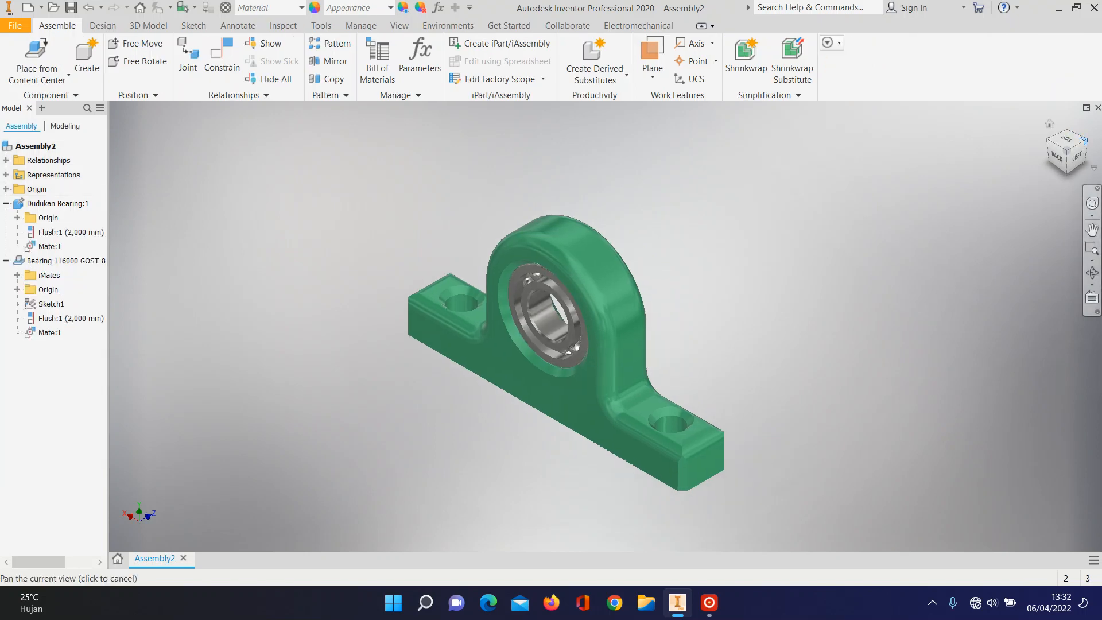
Step: Edit the bracket from its opposite side and add a full-depth M10x1.5 thread, class 6H, to the nearer flange's mounting hole
click(1086, 138)
double_click(608, 408)
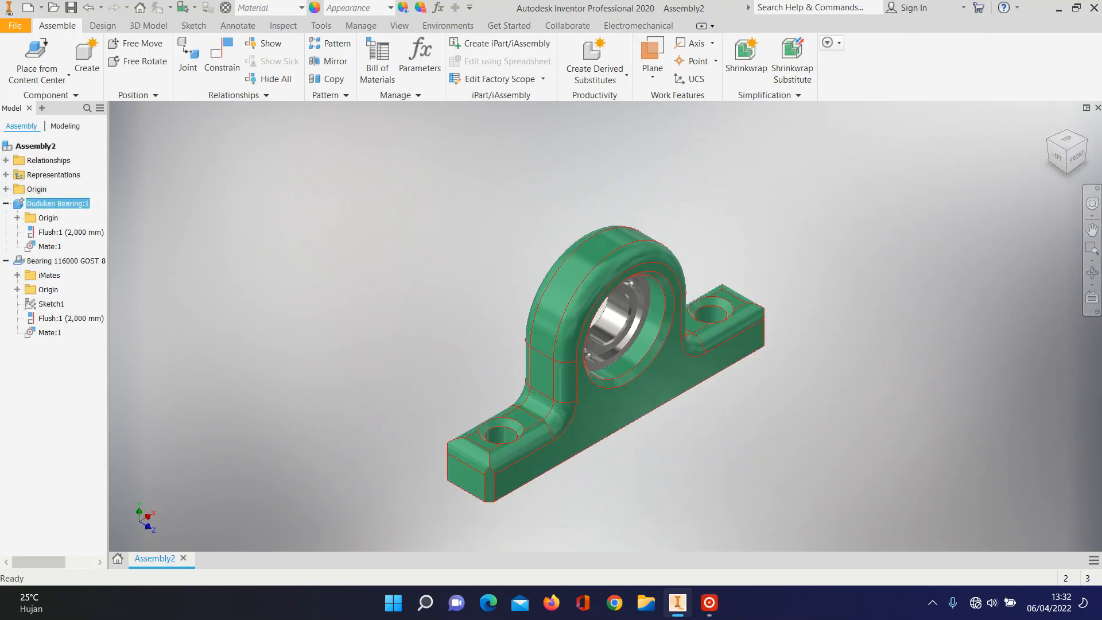
click(414, 43)
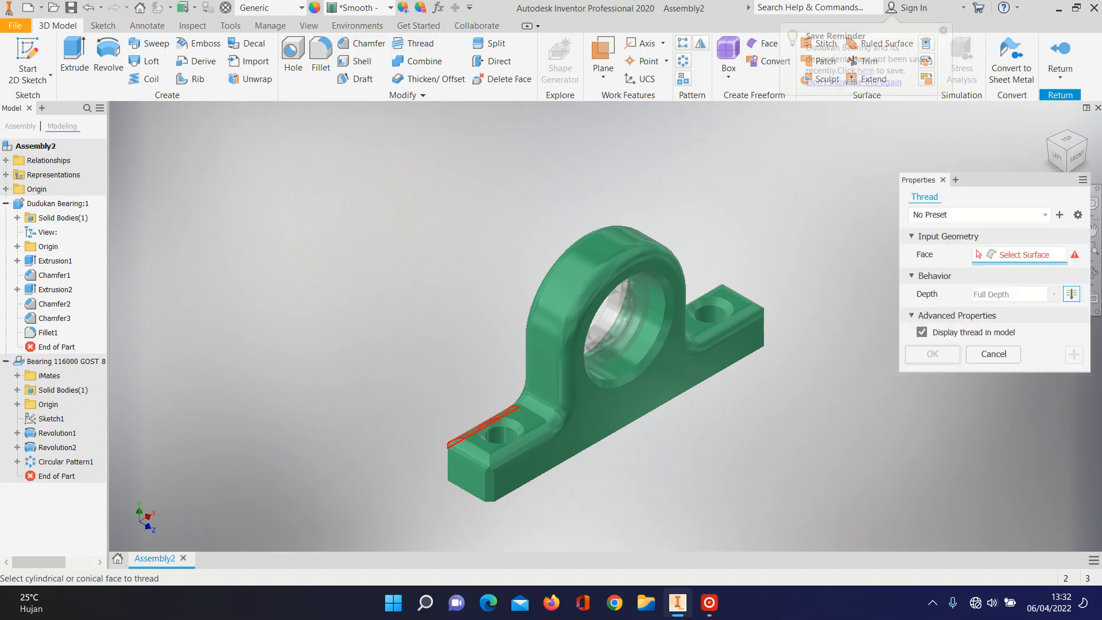
click(508, 423)
click(415, 44)
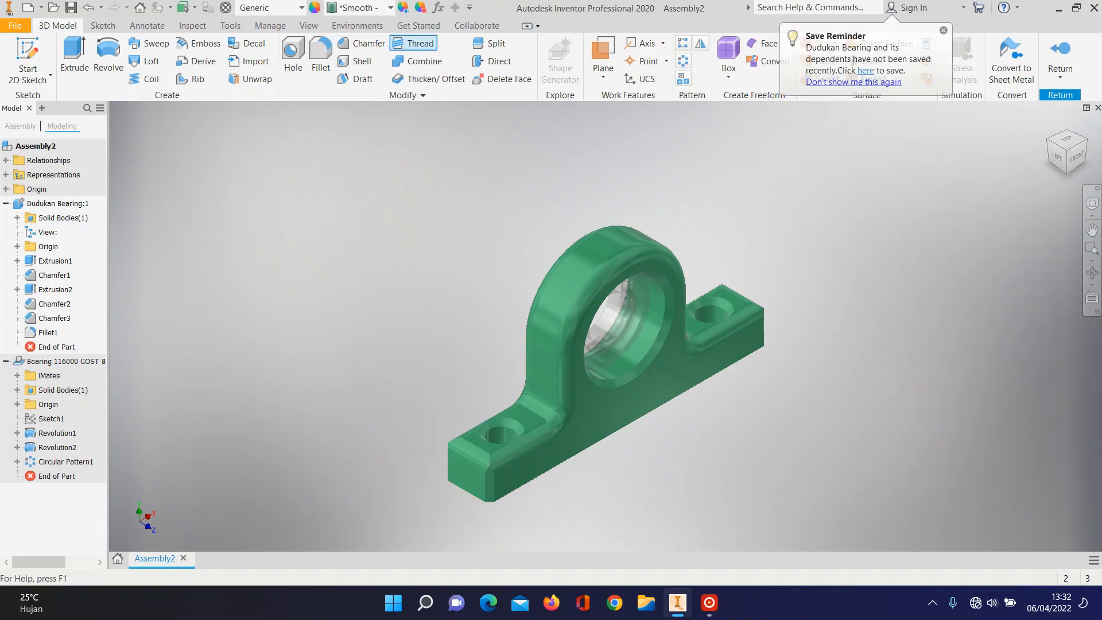
click(502, 437)
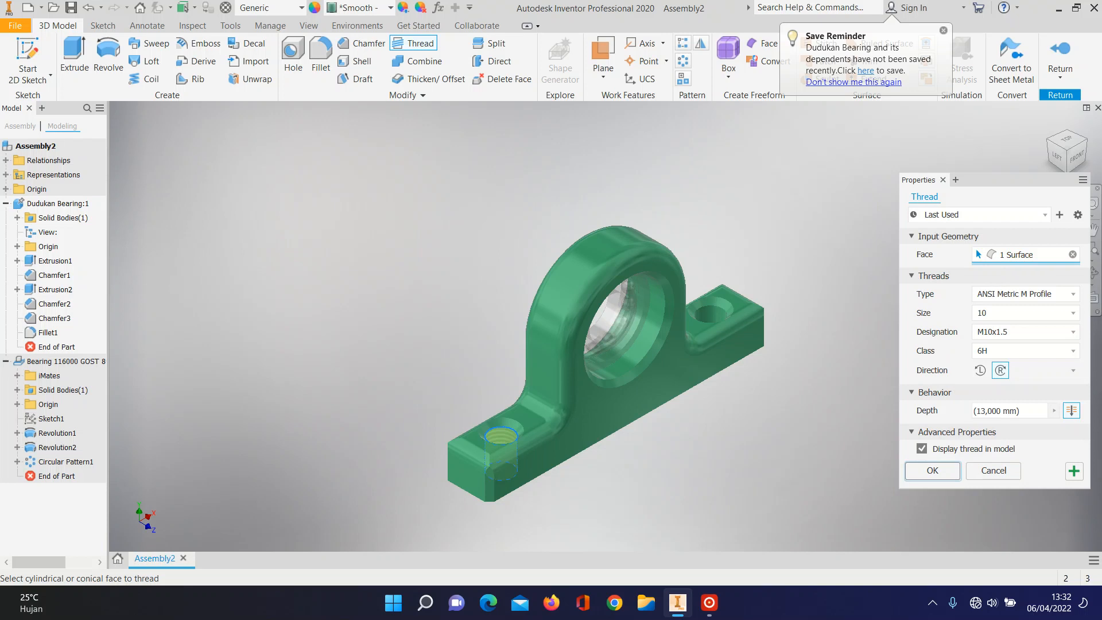
click(932, 471)
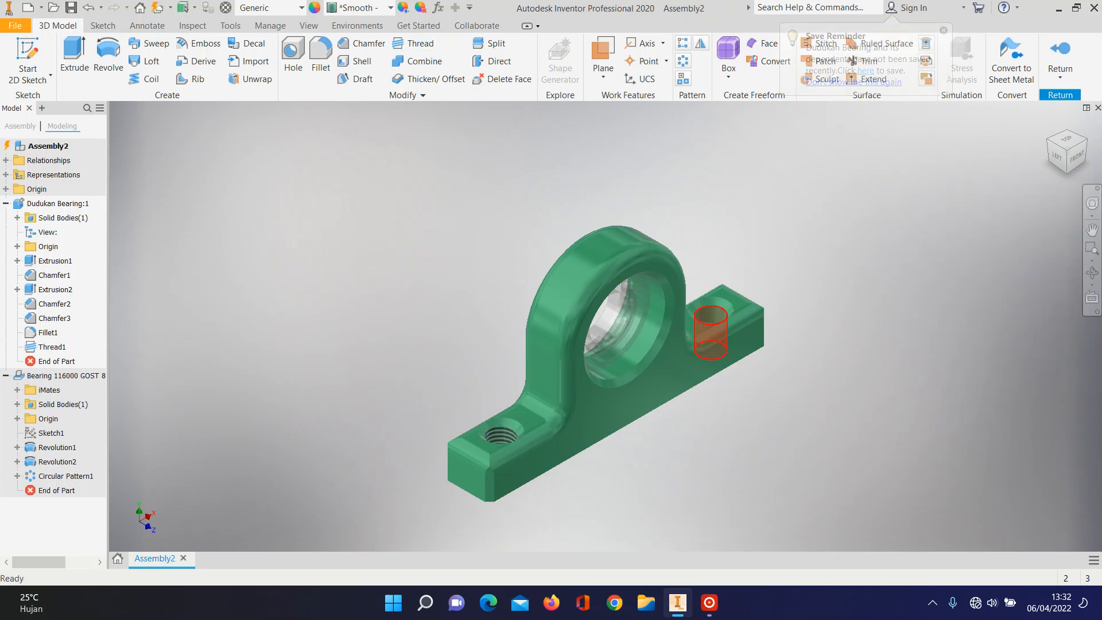
Step: Add the same full-depth M10x1.5 thread to the other flange's mounting hole and return to the assembly
click(414, 43)
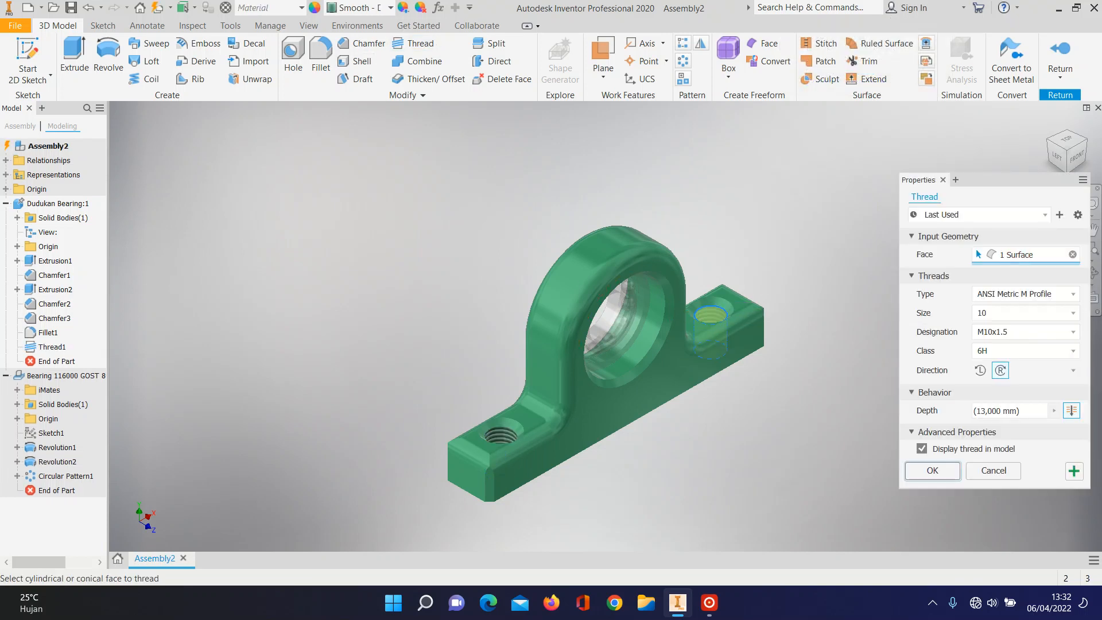
click(932, 470)
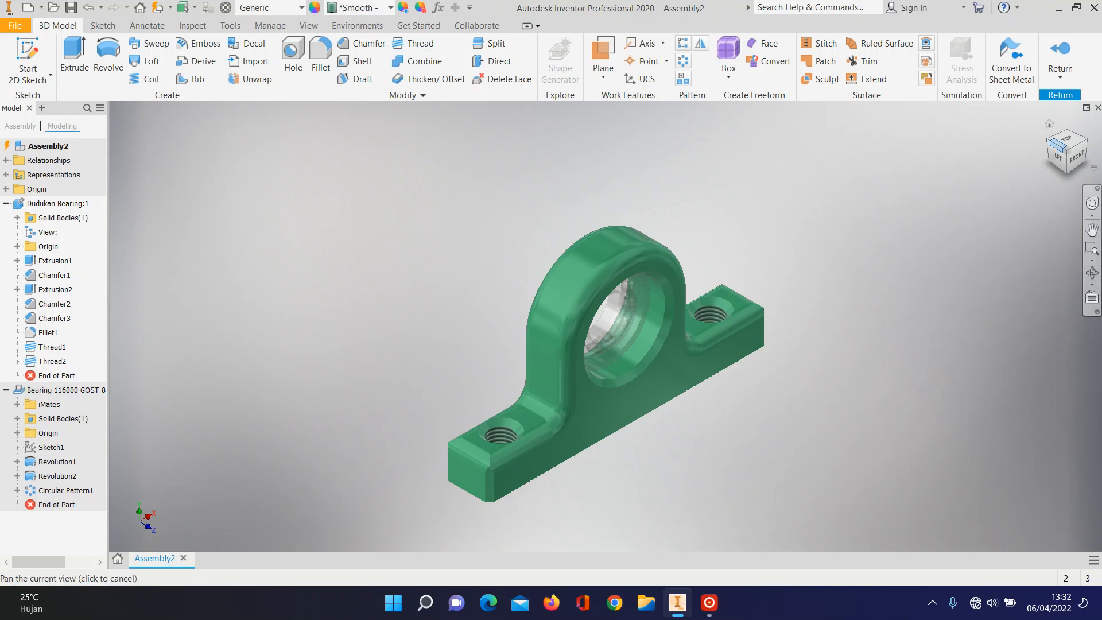
click(1048, 138)
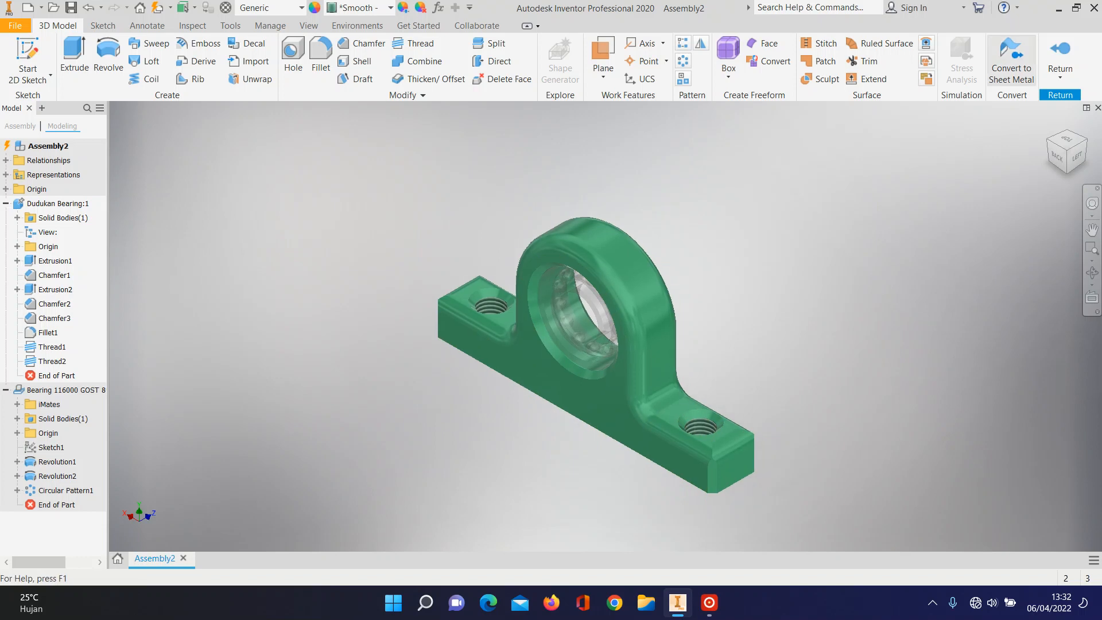
click(1059, 58)
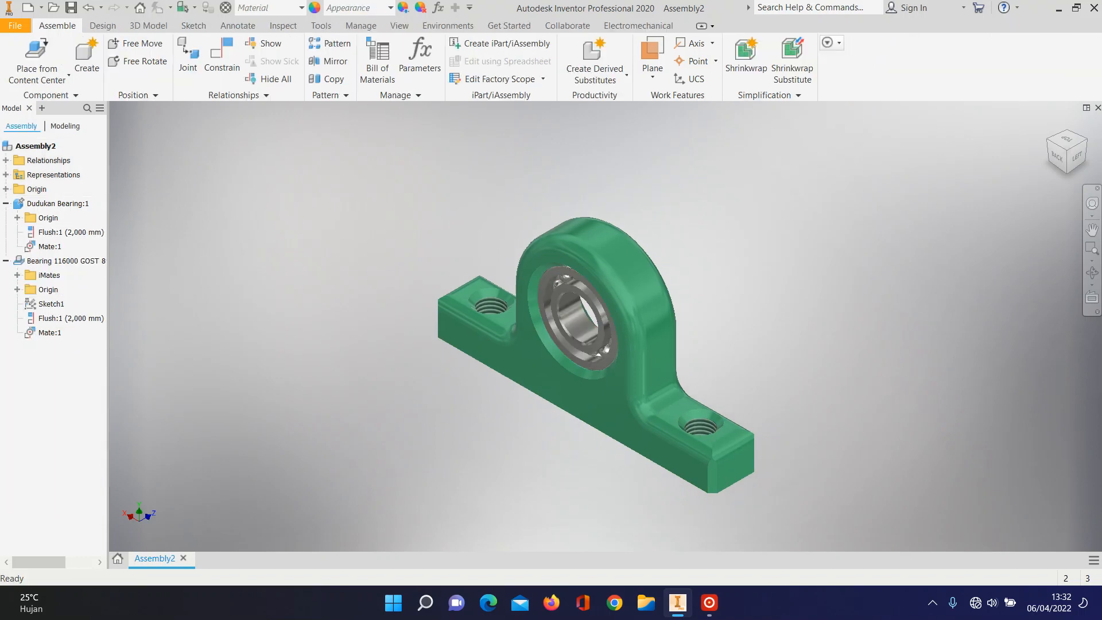
Step: Save the assembly in Documents as Assembly Bearing, including the changes to the Dudukan Bearing part
key(ctrl+s)
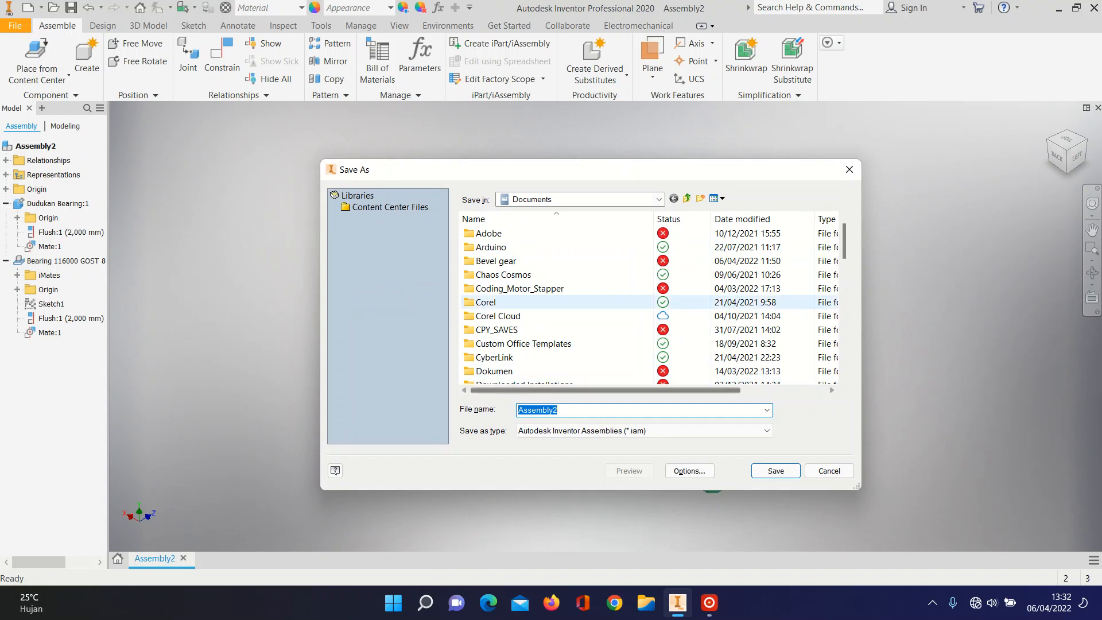
scroll(654, 308, down, 5)
scroll(648, 310, down, 7)
click(637, 409)
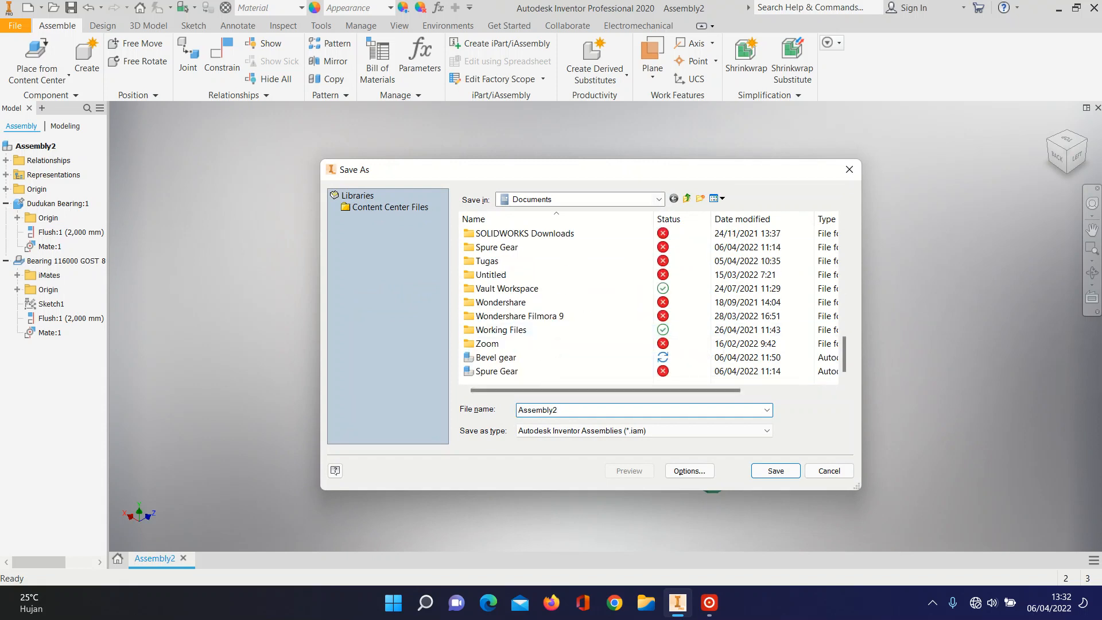
text(Beai)
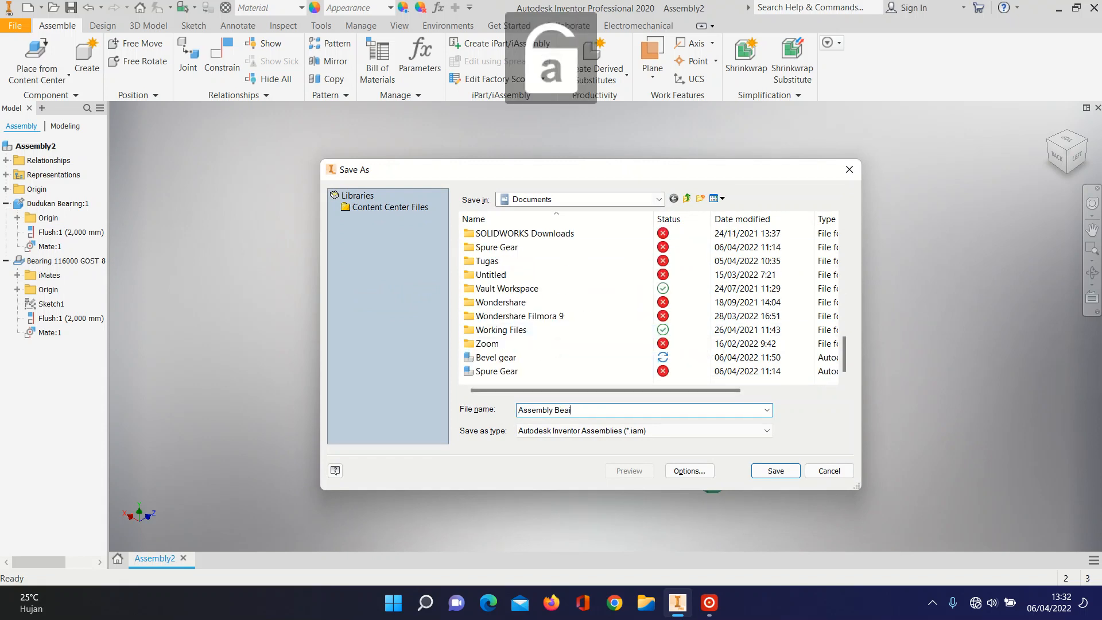
key(BackSpace)
key(BackSpace)
text(ring)
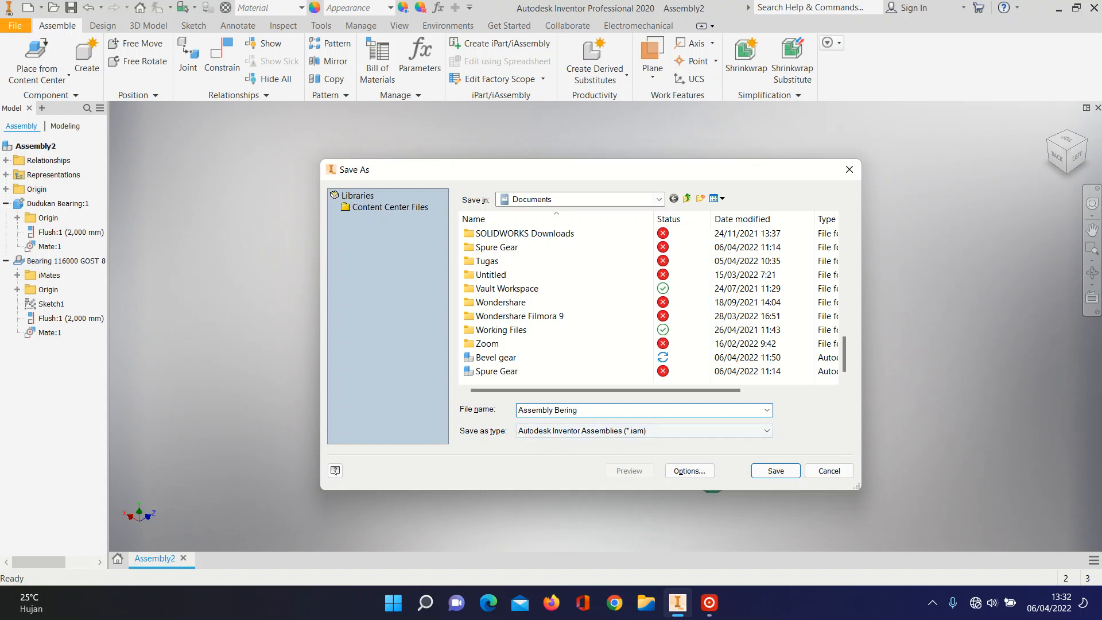
key(Right)
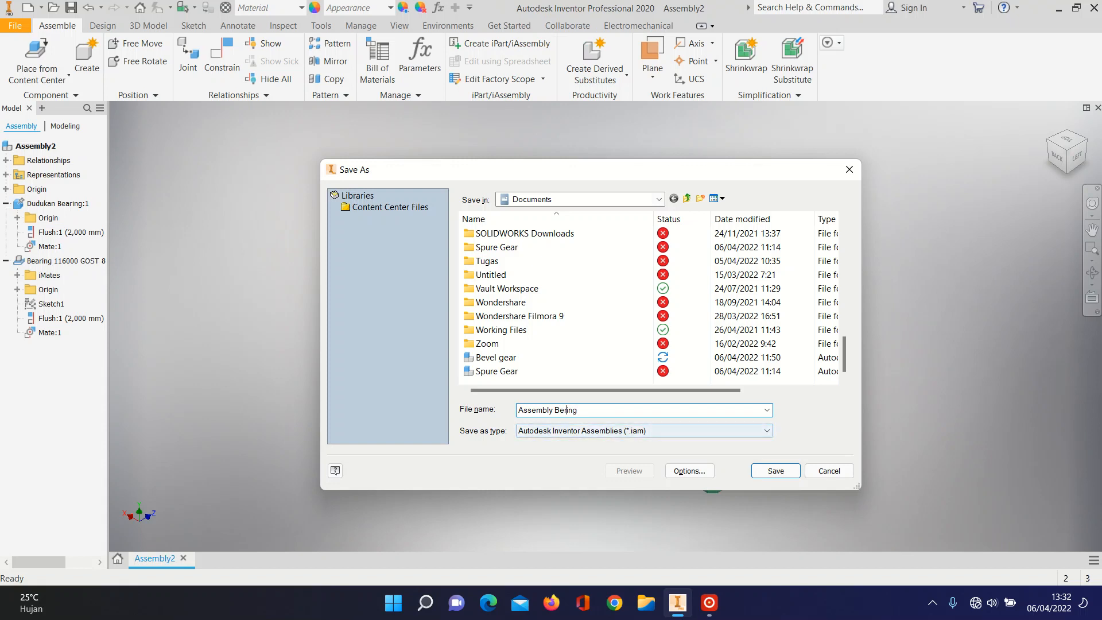
text(a)
key(Return)
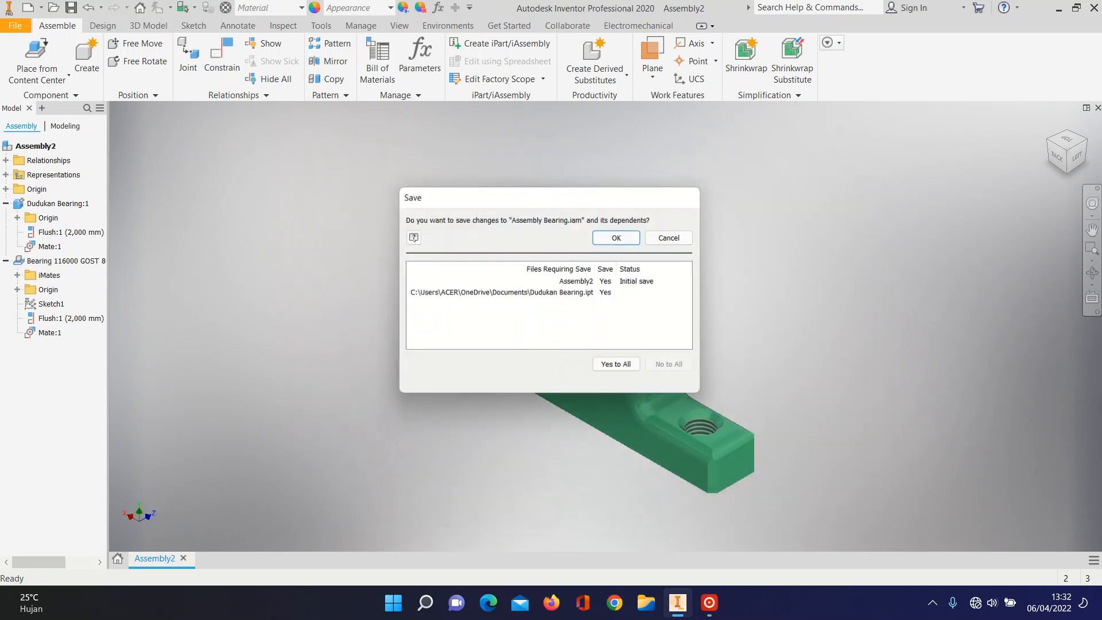
click(619, 368)
click(619, 236)
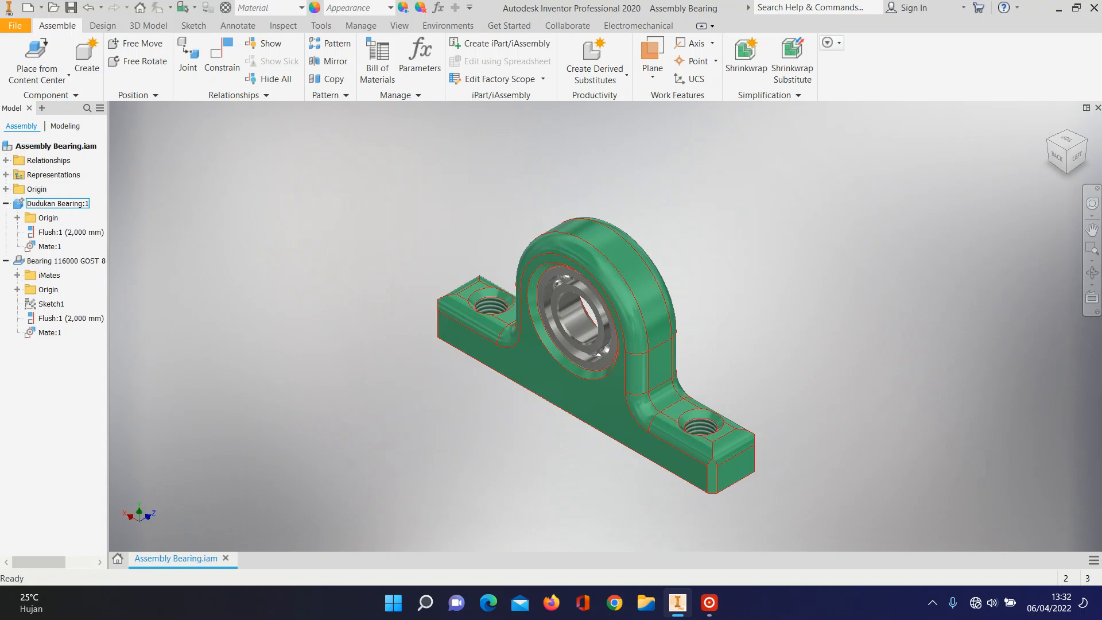
click(1084, 139)
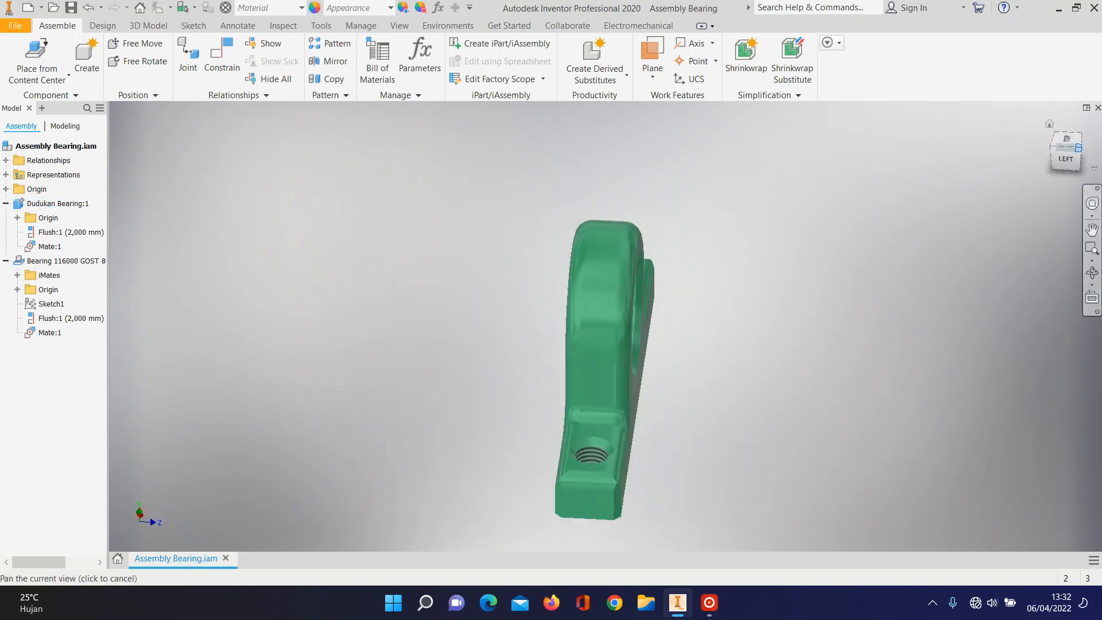
click(1049, 140)
click(1049, 140)
click(1049, 140)
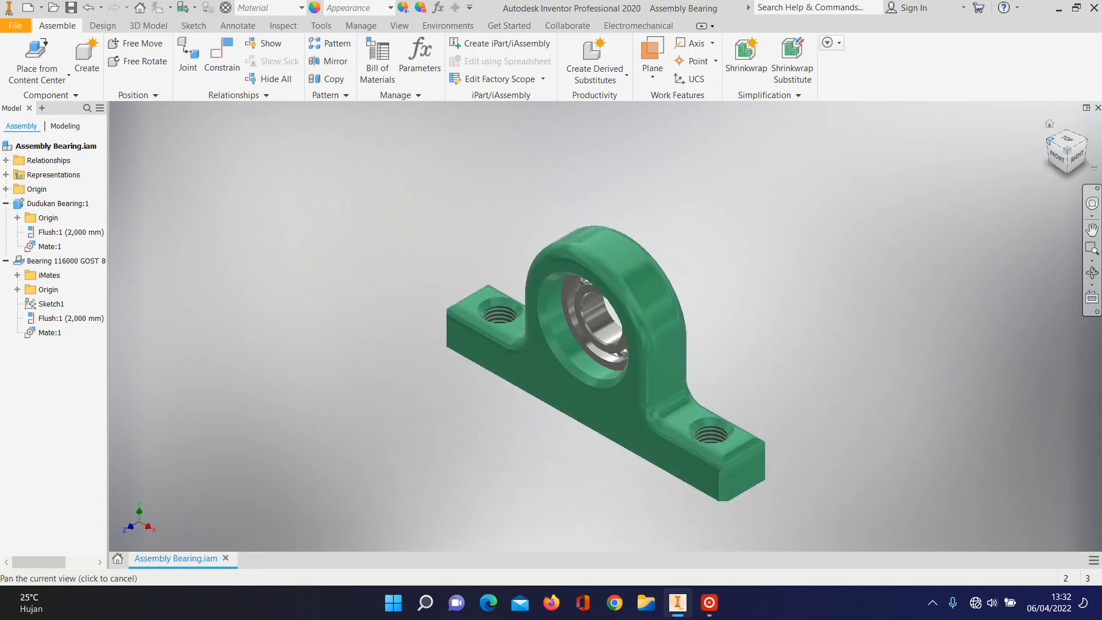
click(1049, 140)
click(1049, 140)
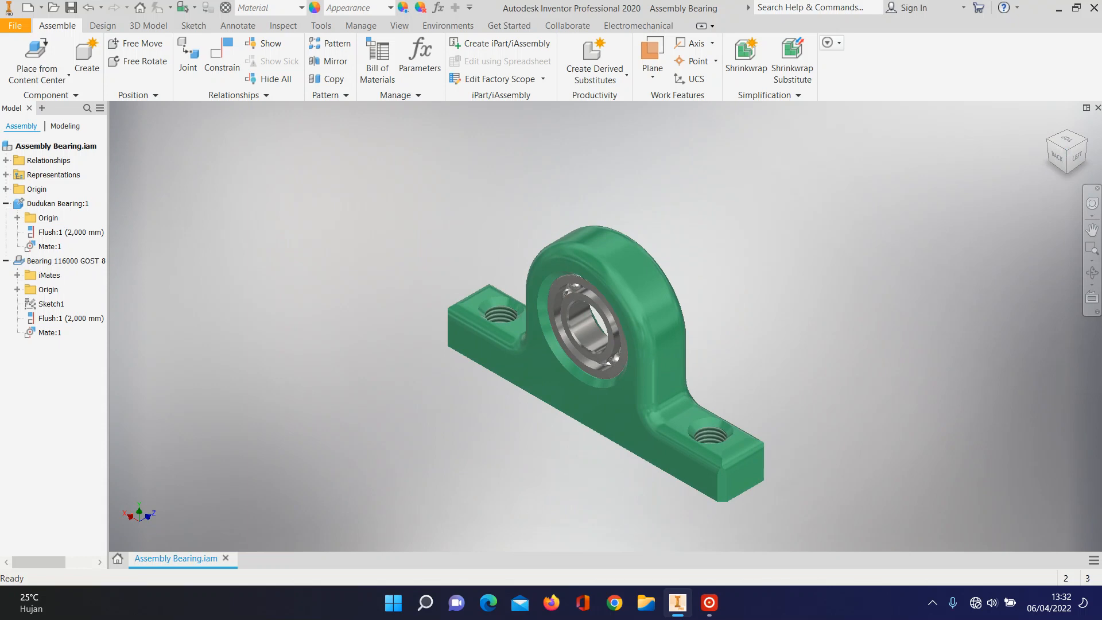
Step: Edit the bracket and sketch a 4 mm diameter circle at the centre of the arch's flat side face
double_click(670, 373)
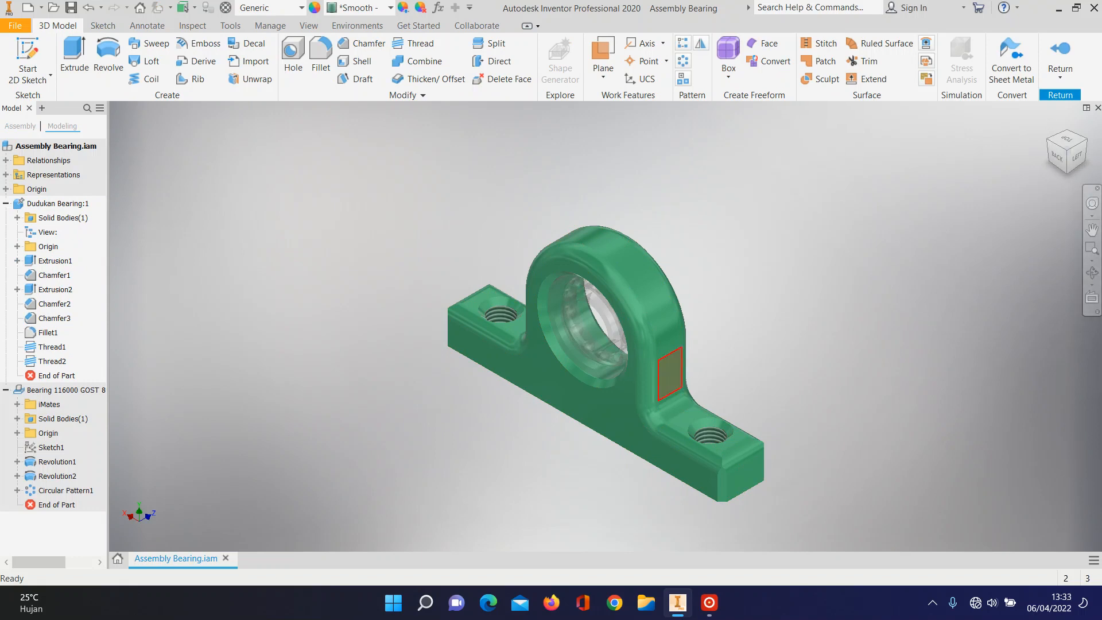
right_click(668, 375)
click(667, 418)
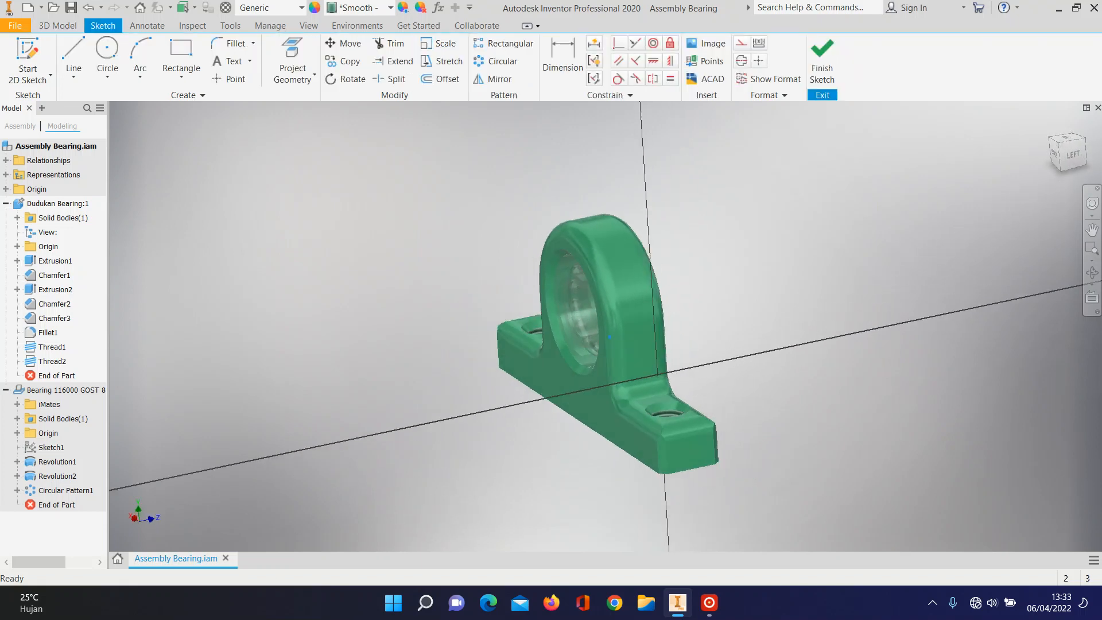
click(107, 49)
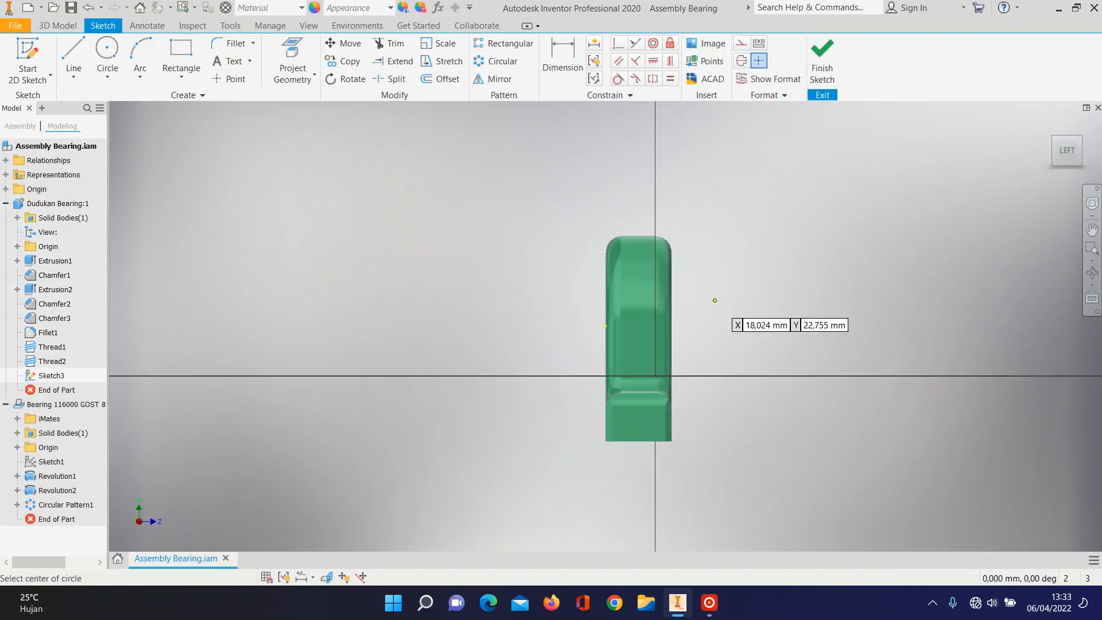
scroll(648, 334, up, 3)
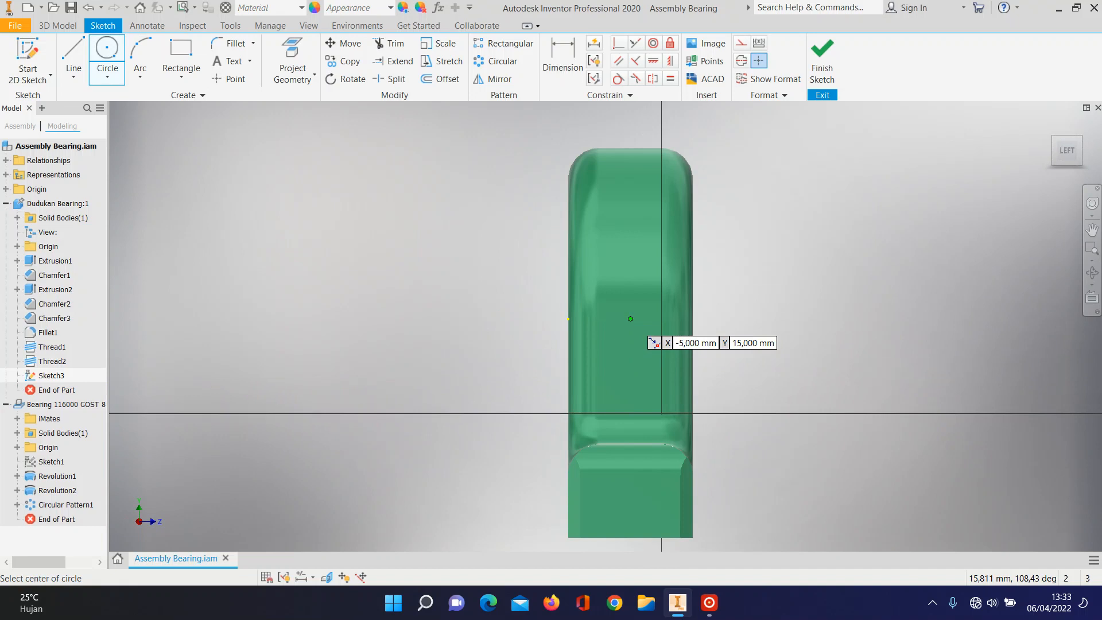
click(630, 318)
text(4)
key(Return)
key(Escape)
Step: Extrude the sketched 4 mm circle as a 27 mm deep cut into the arch's side, leaving a hole into the bearing bore
key(e)
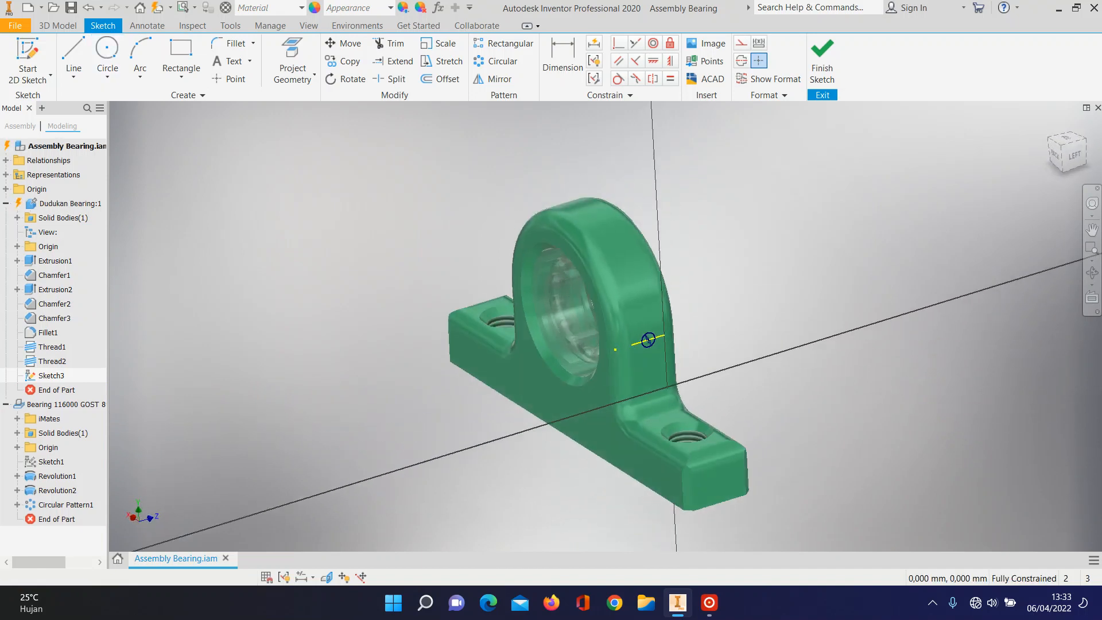
scroll(652, 361, up, 4)
click(697, 339)
click(695, 315)
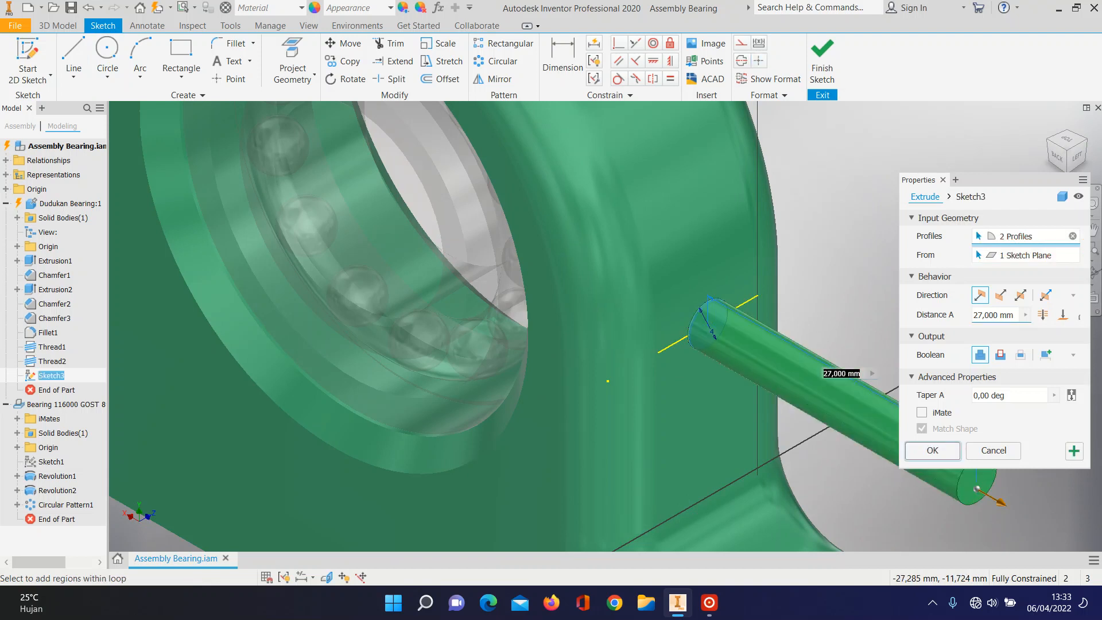
scroll(695, 316, down, 3)
click(1000, 354)
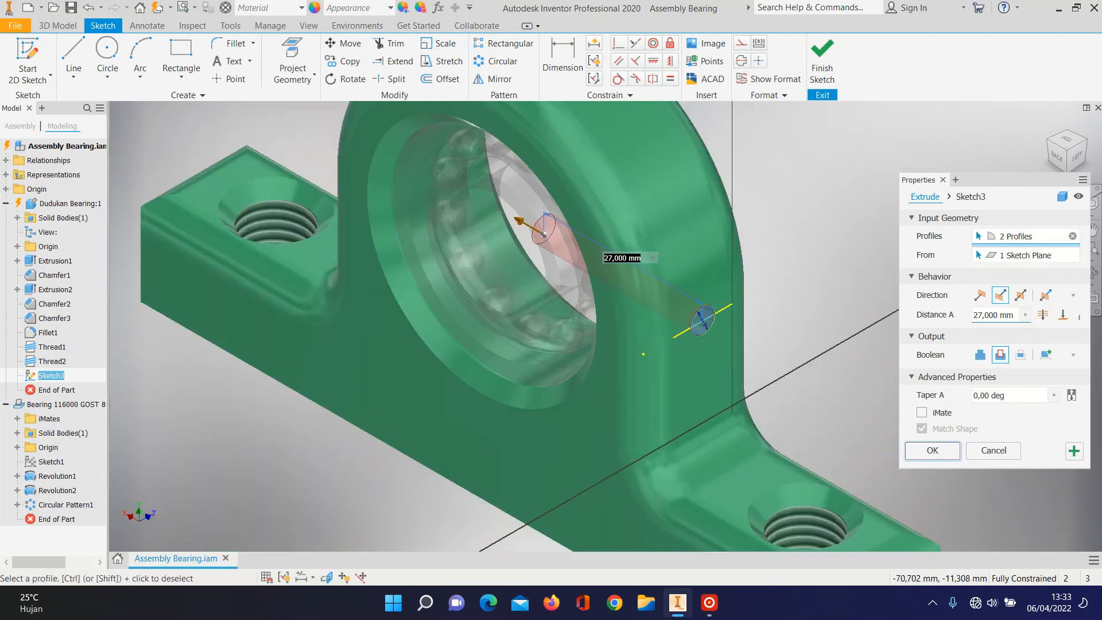
key(Return)
Step: Chamfer the outer edge of the new side hole with a distance of 1 mm
scroll(694, 344, up, 5)
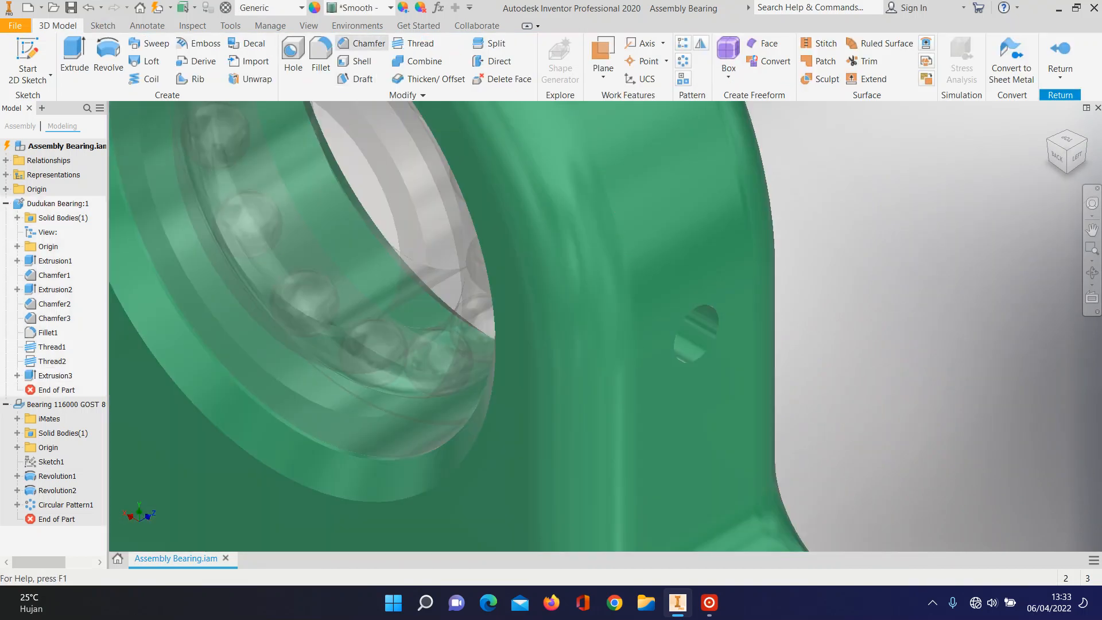
click(360, 43)
click(691, 360)
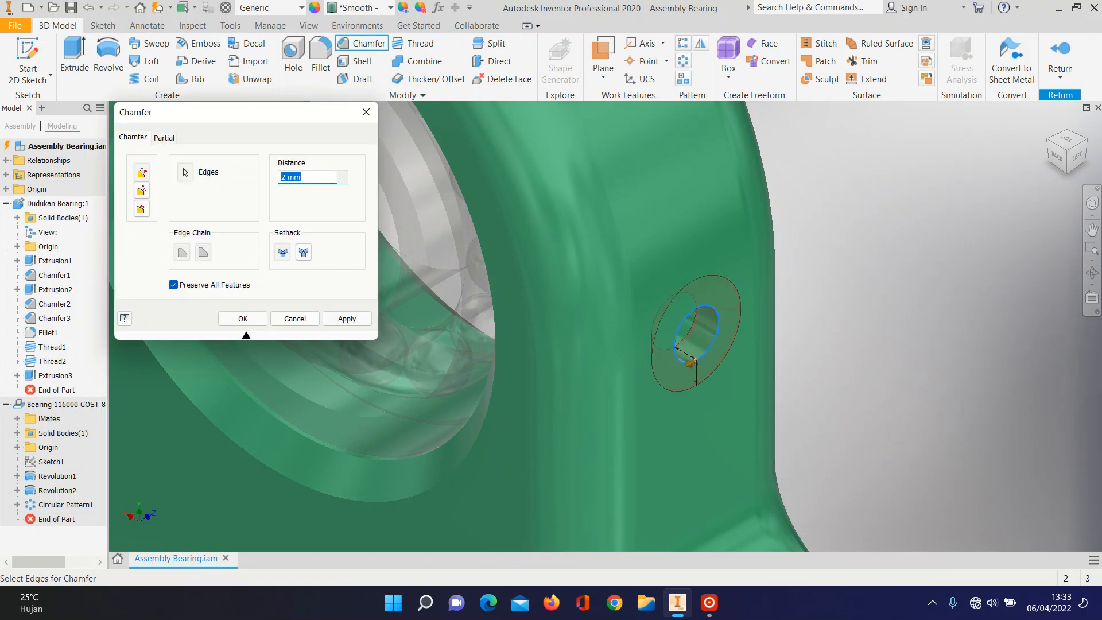
text(1)
click(244, 320)
Step: Add a thread to the inner face of the arch's side hole
click(413, 43)
click(685, 327)
click(933, 470)
scroll(896, 304, up, 5)
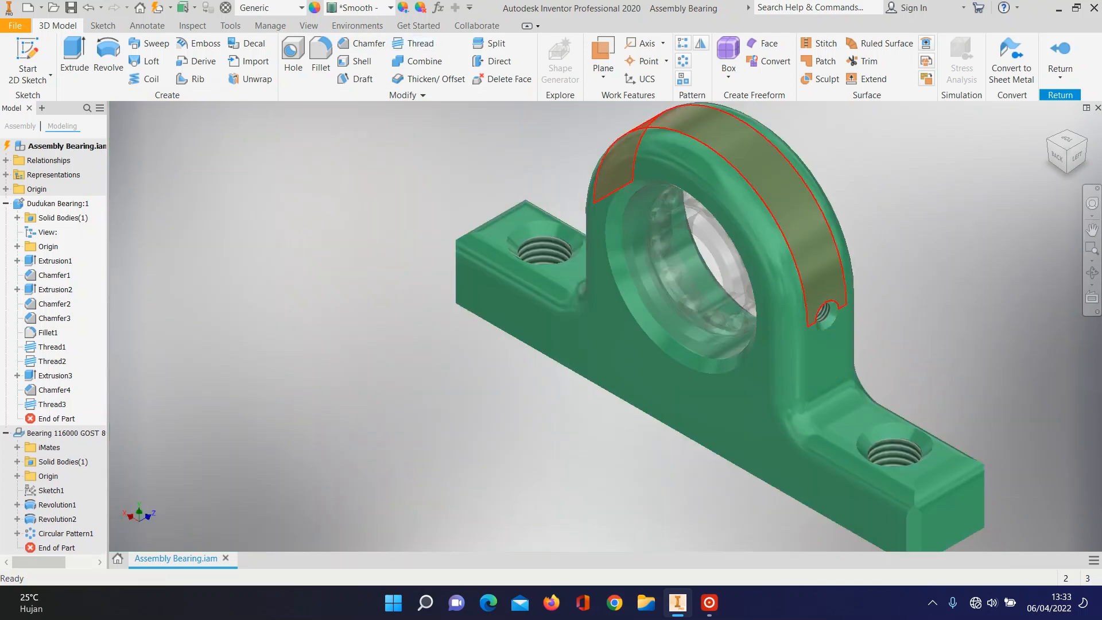
scroll(809, 304, up, 5)
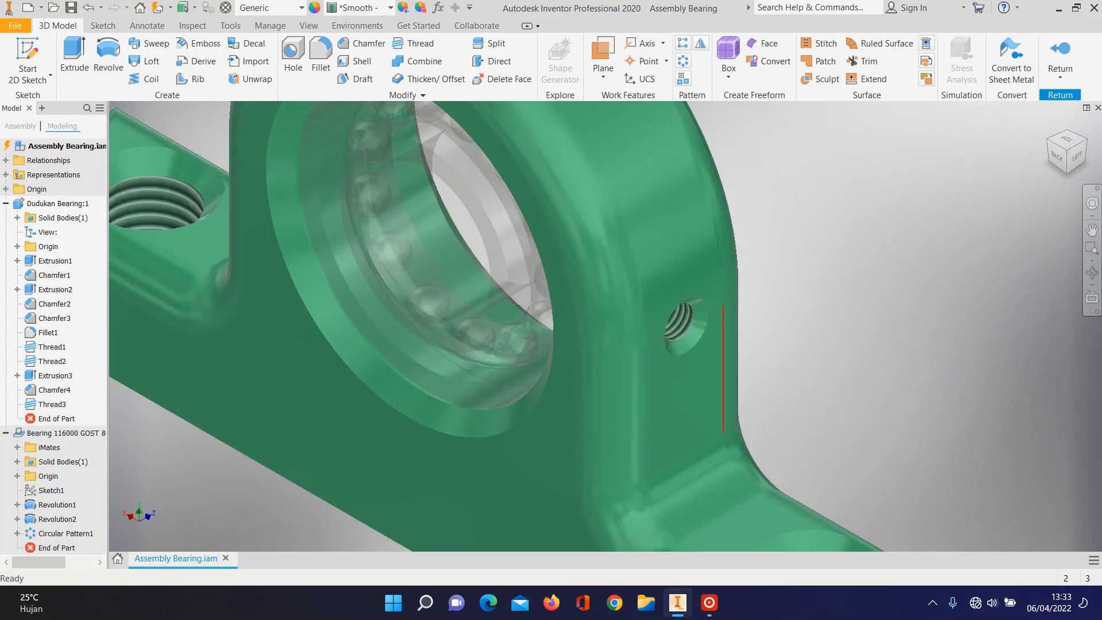
scroll(562, 304, down, 3)
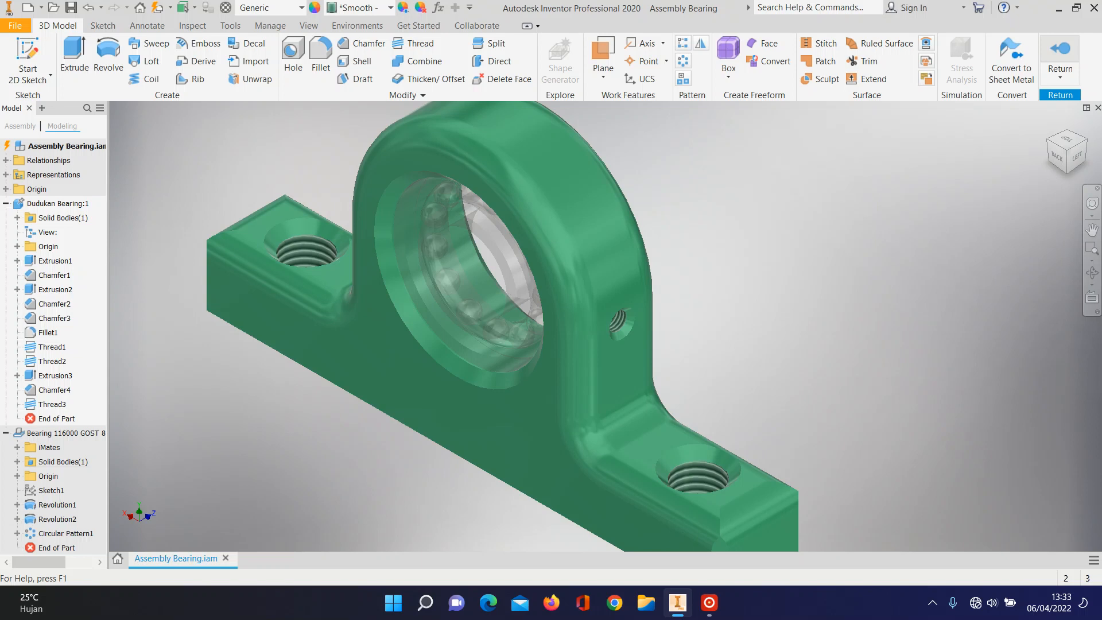
Step: Finish editing the bracket, return to the assembly, and save Assembly Bearing together with the Dudukan Bearing part
click(1060, 54)
key(ctrl+s)
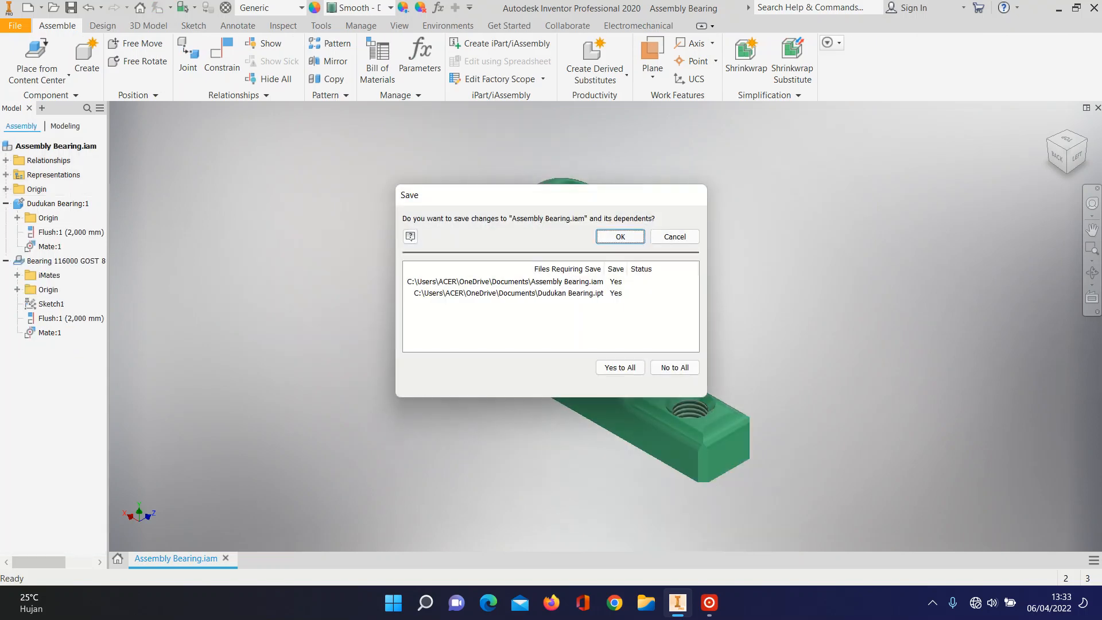
key(Return)
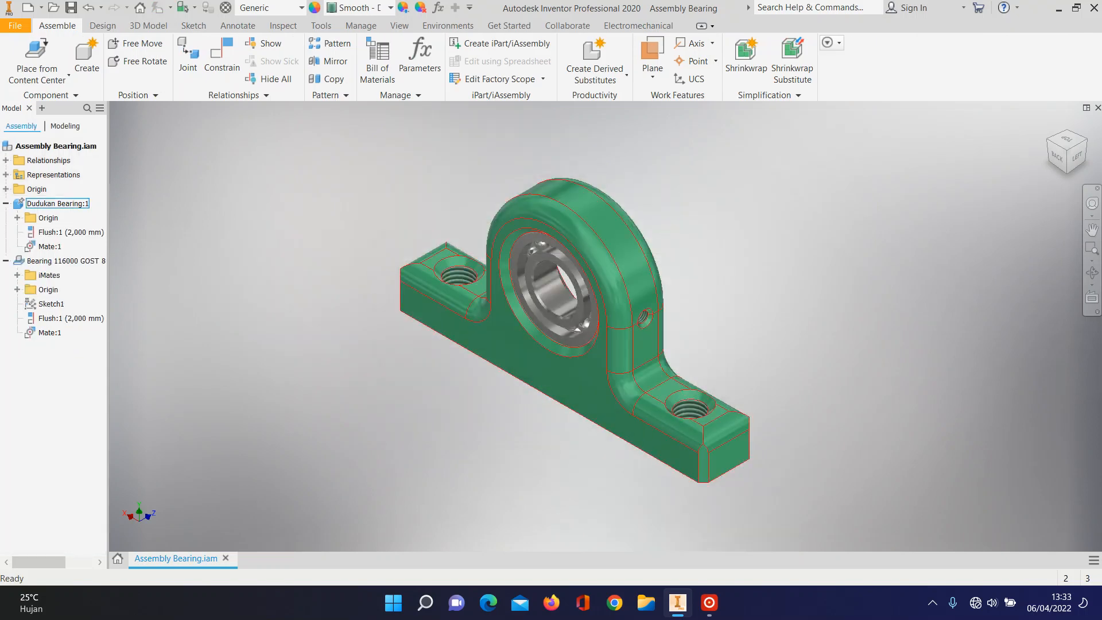
middle_drag(573, 373, 560, 362)
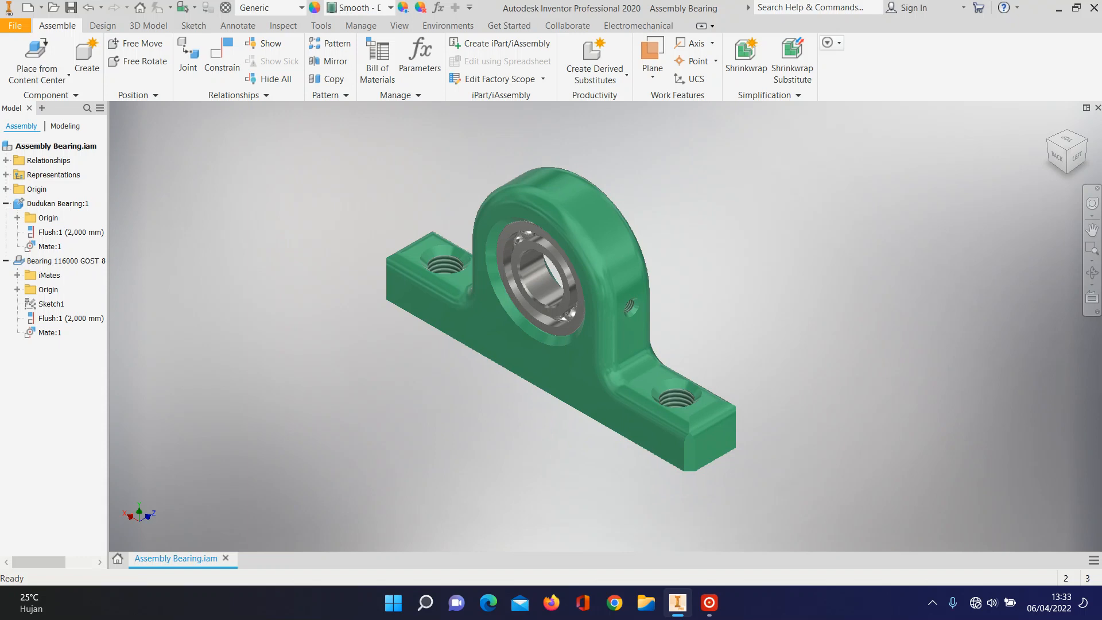
Step: Create a new metric drawing from the ISO.idw template
key(ctrl+n)
scroll(584, 324, down, 2)
click(660, 376)
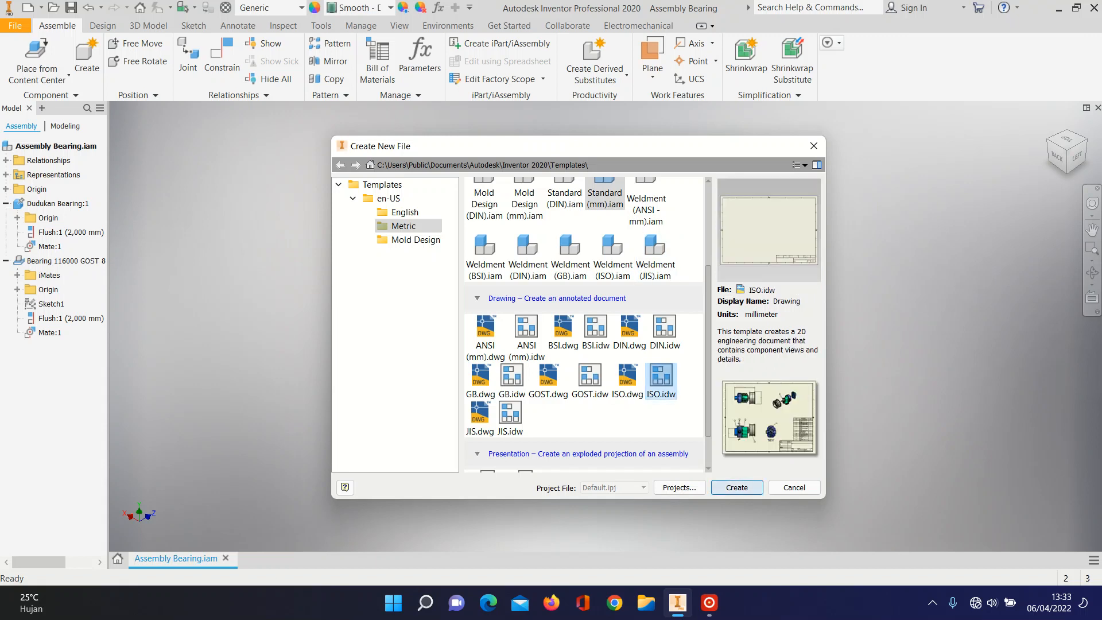
click(736, 487)
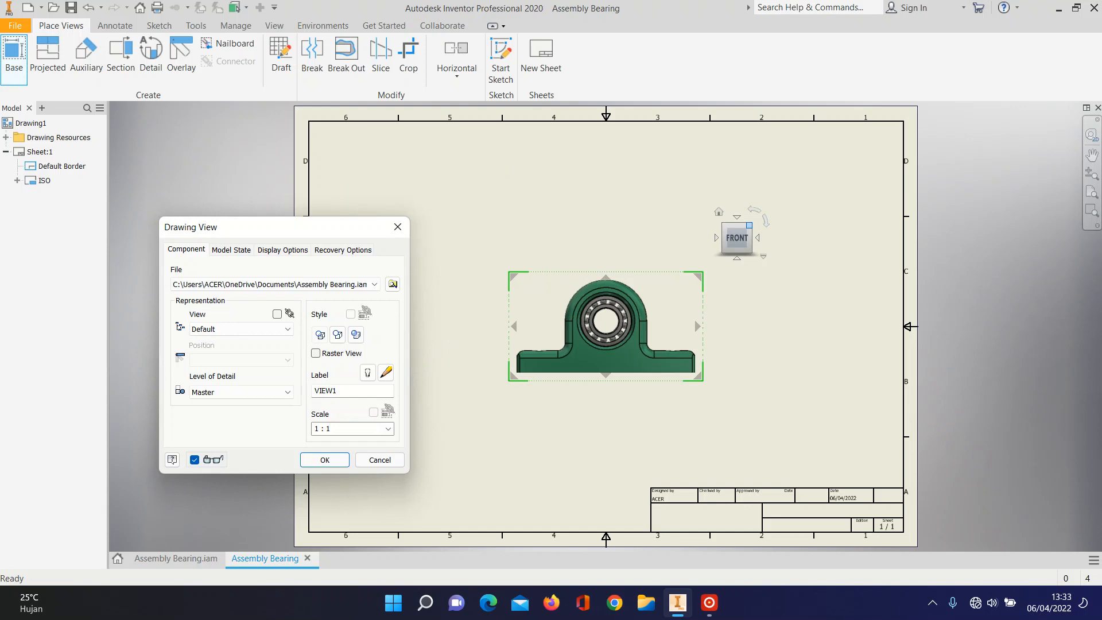
click(748, 225)
drag(623, 313, 705, 252)
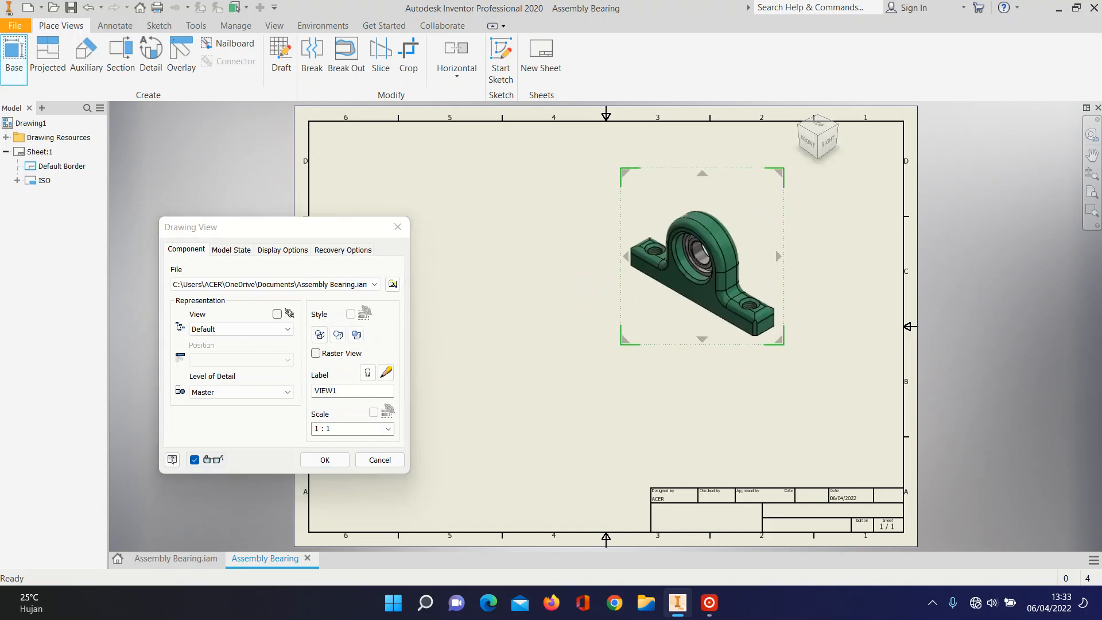
scroll(705, 258, up, 6)
scroll(706, 258, down, 5)
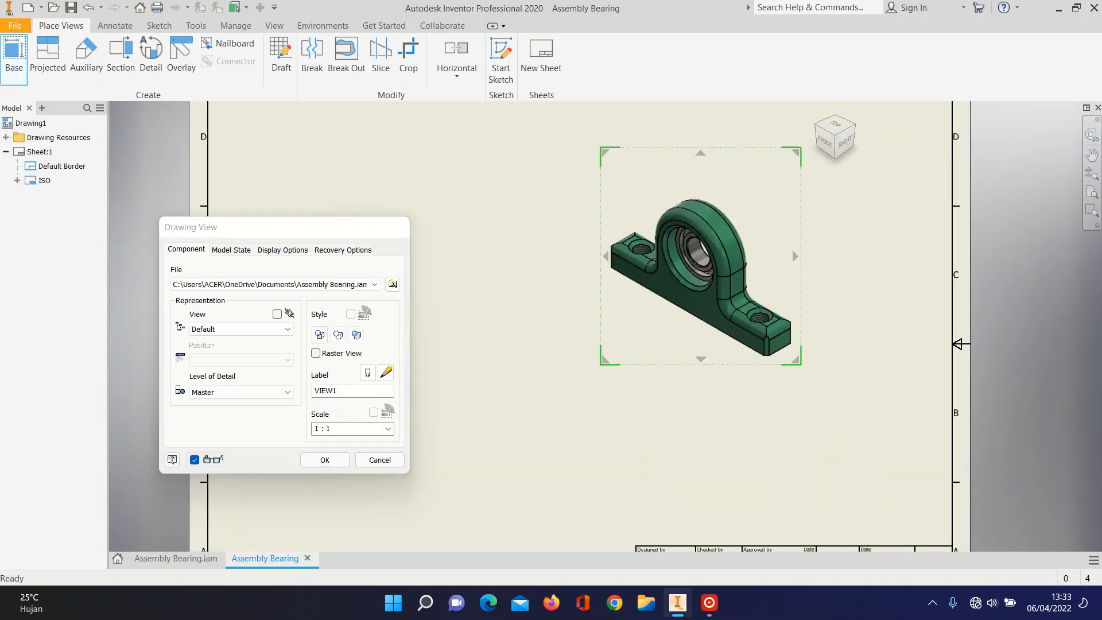
key(Escape)
Step: Switch back to the Assembly Bearing assembly and select the Dudukan Bearing part
click(176, 558)
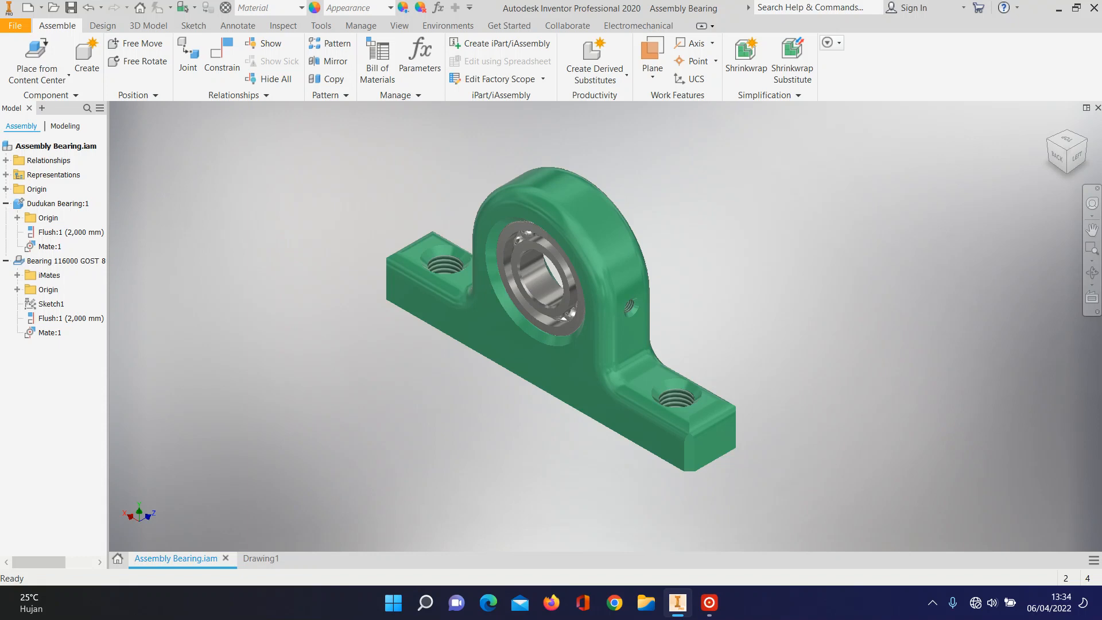
click(58, 203)
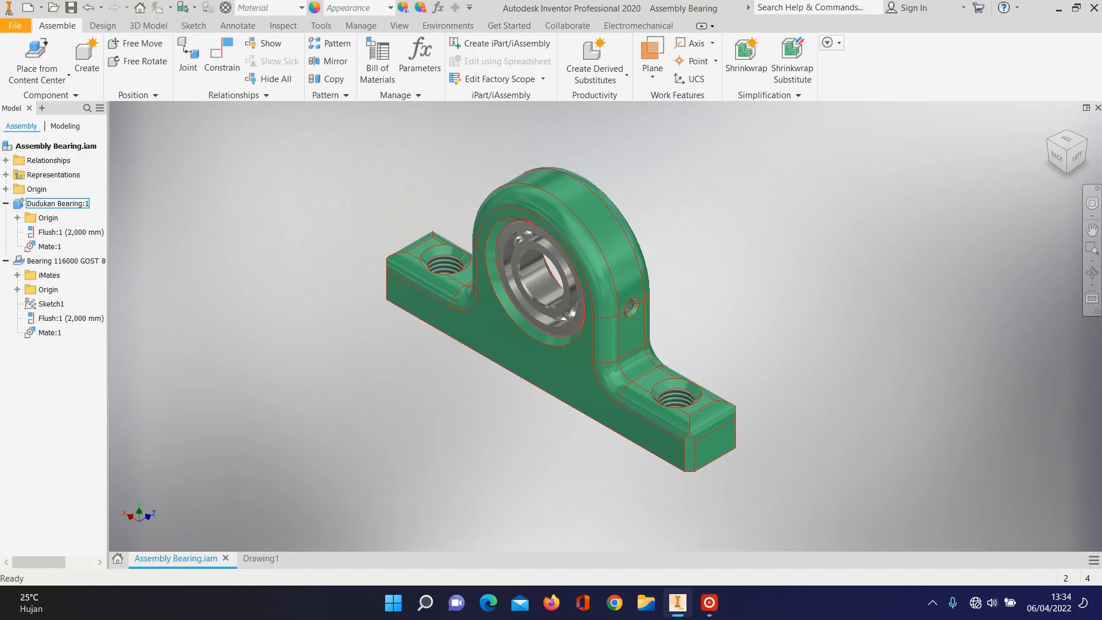